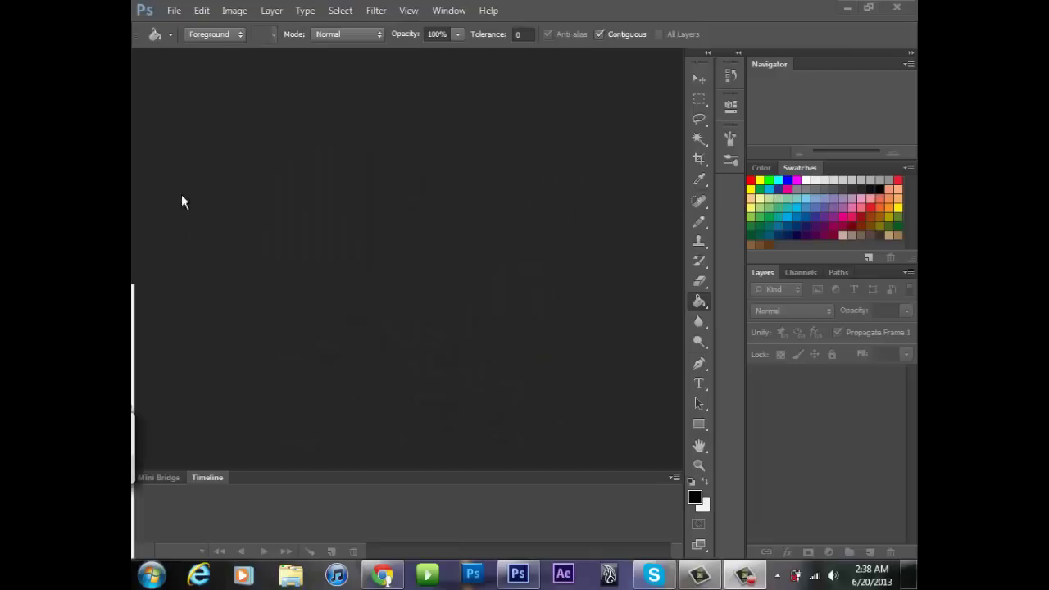
# Open the manga page q020.jpg from the Desktop
pyautogui.click(174, 11)
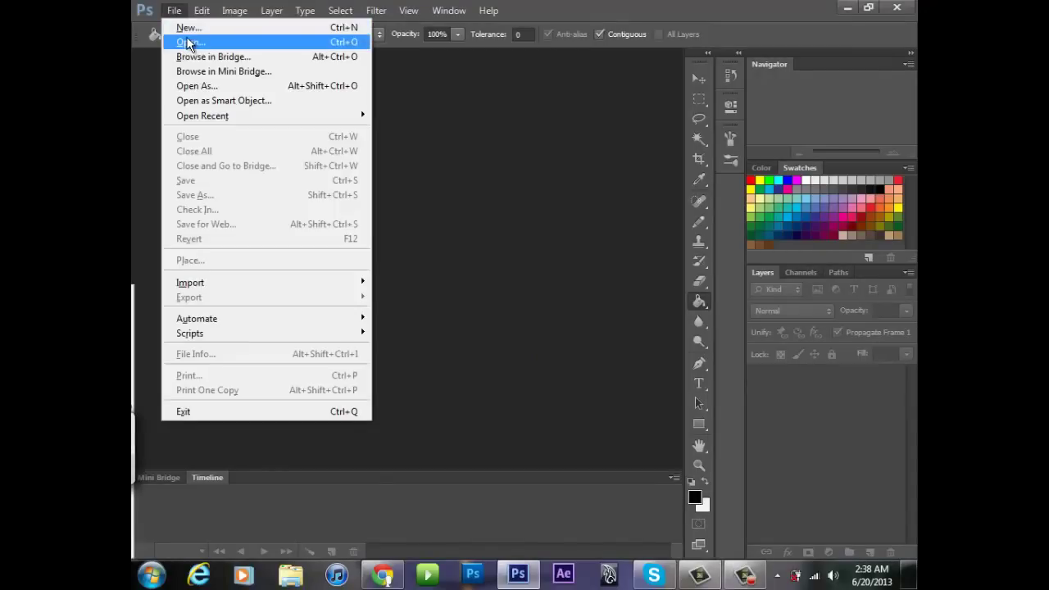
pyautogui.click(188, 43)
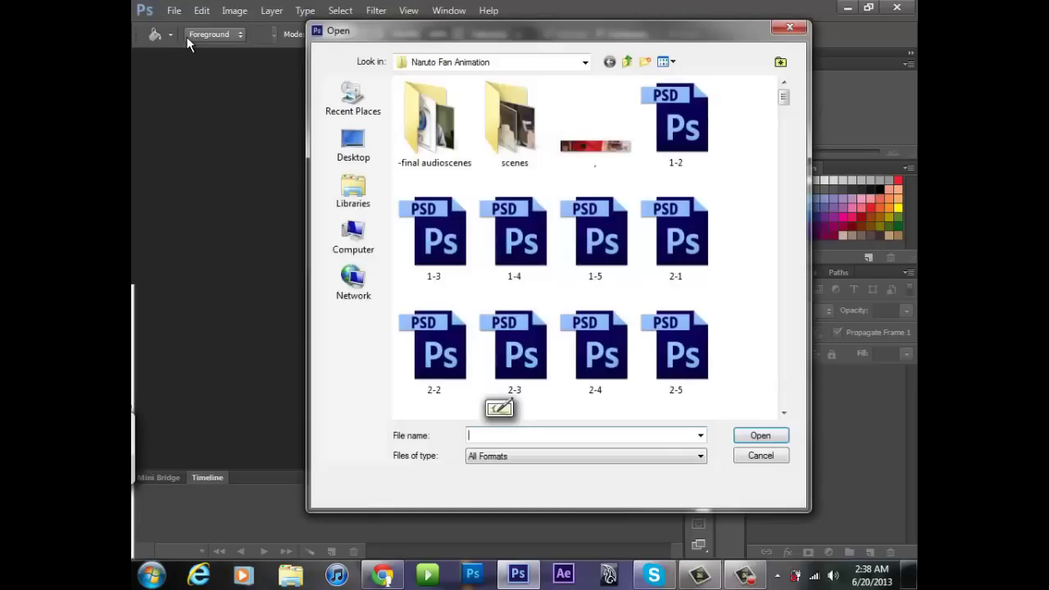
pyautogui.click(354, 150)
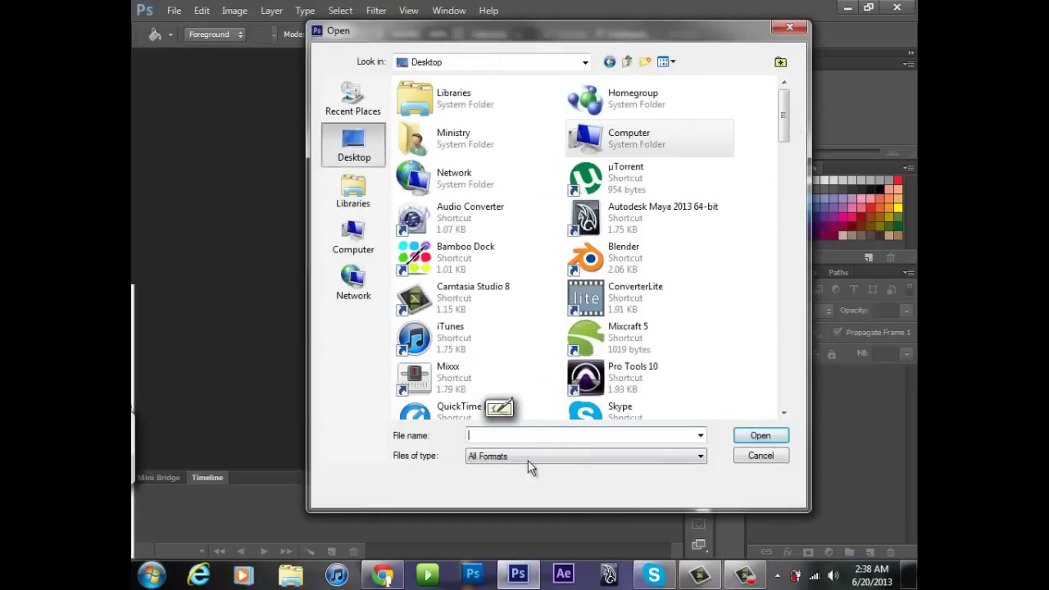
pyautogui.write('q')
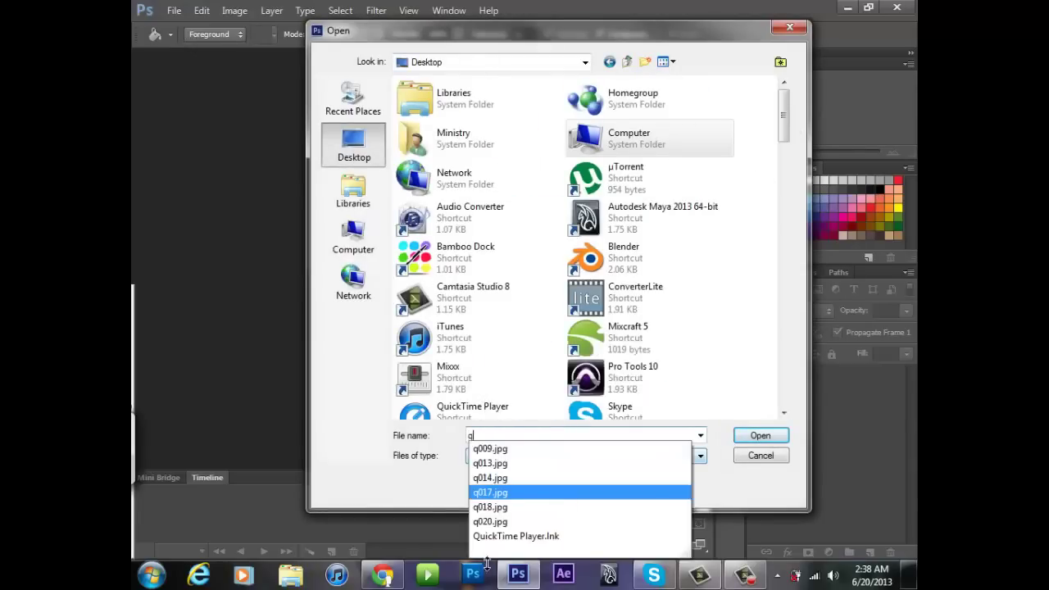
pyautogui.click(509, 522)
pyautogui.click(762, 436)
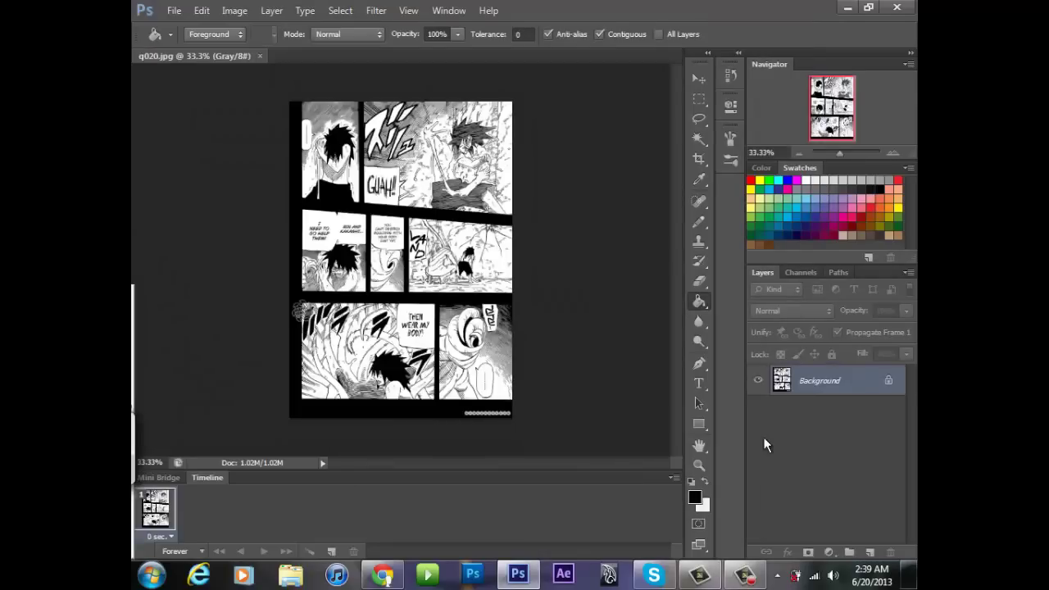
# Select the page's "GUAH!!" panel with the Rectangular Marquee and copy it
pyautogui.click(893, 153)
pyautogui.click(892, 152)
pyautogui.moveTo(846, 99); pyautogui.dragTo(848, 93)
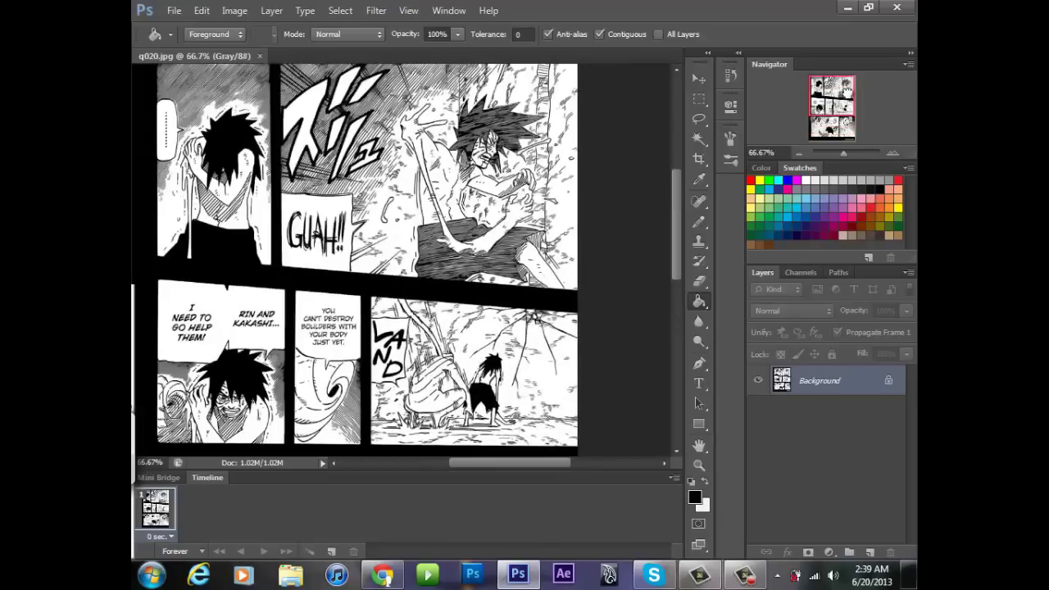
pyautogui.click(892, 153)
pyautogui.moveTo(839, 99); pyautogui.dragTo(840, 89)
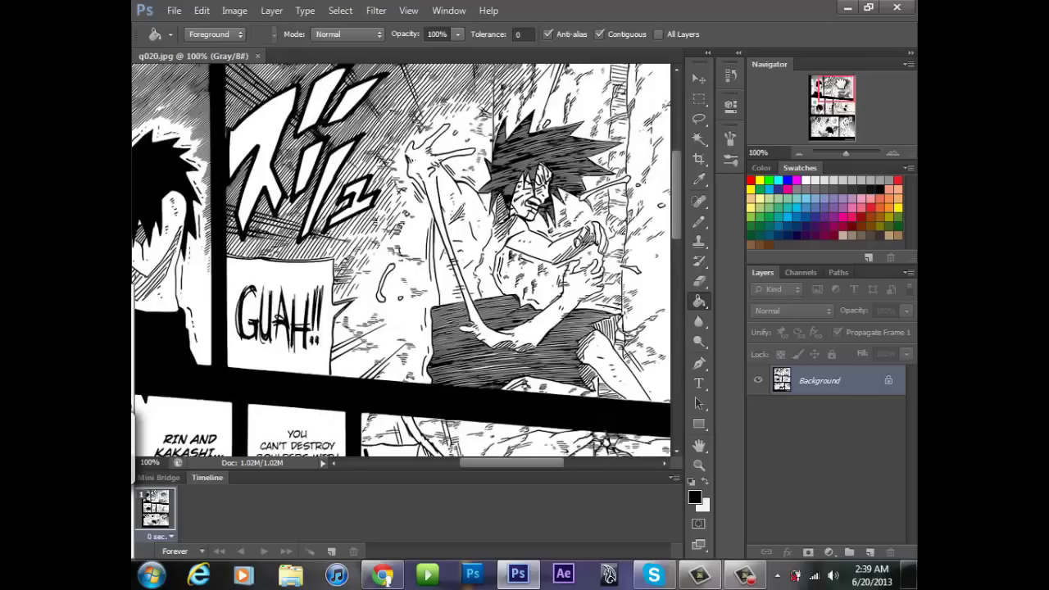
pyautogui.click(801, 153)
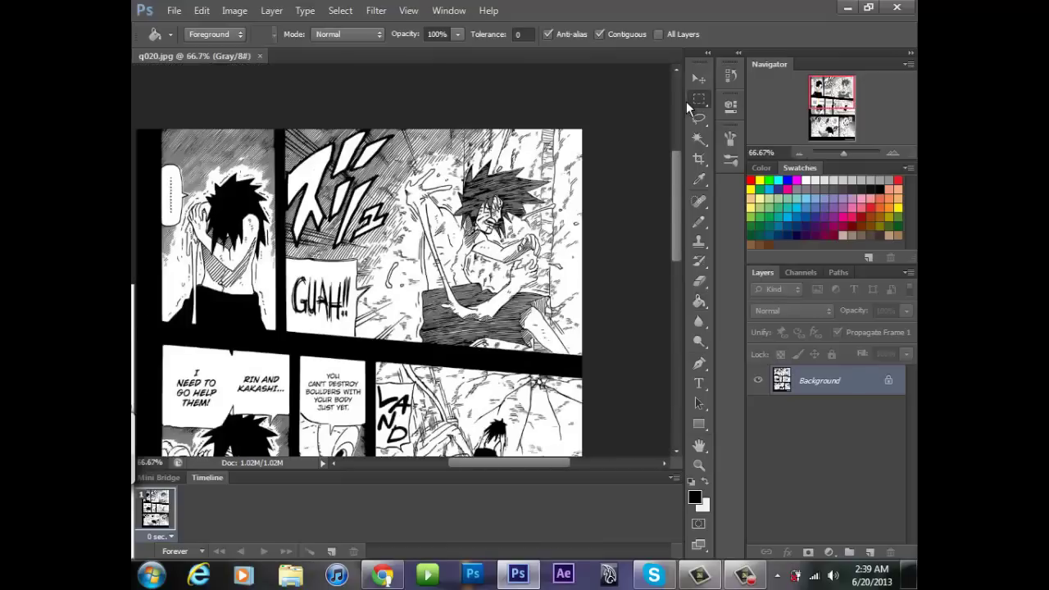
pyautogui.click(698, 100)
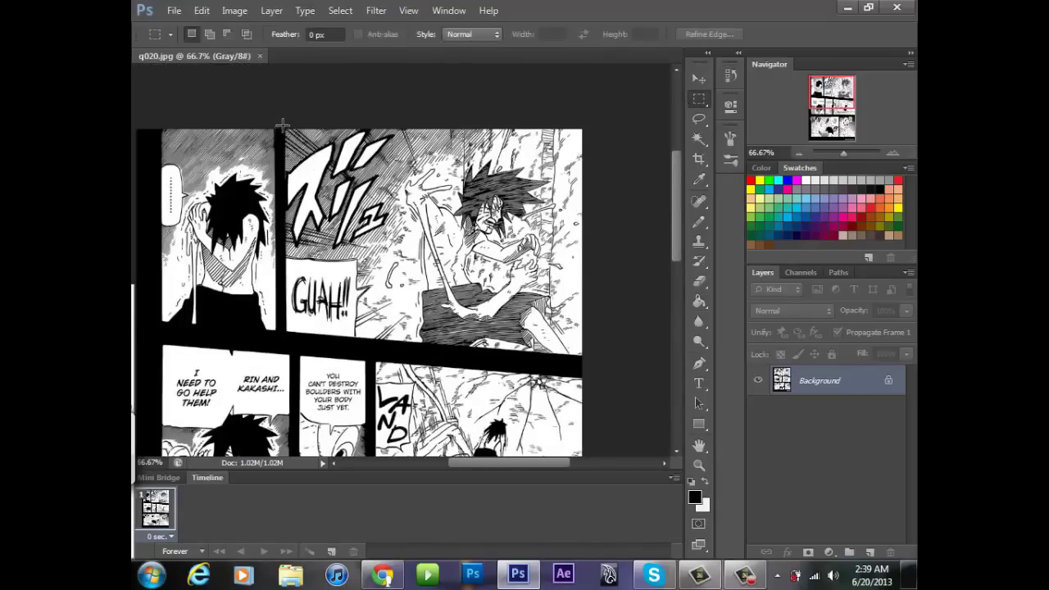
pyautogui.moveTo(323, 315); pyautogui.dragTo(606, 354)
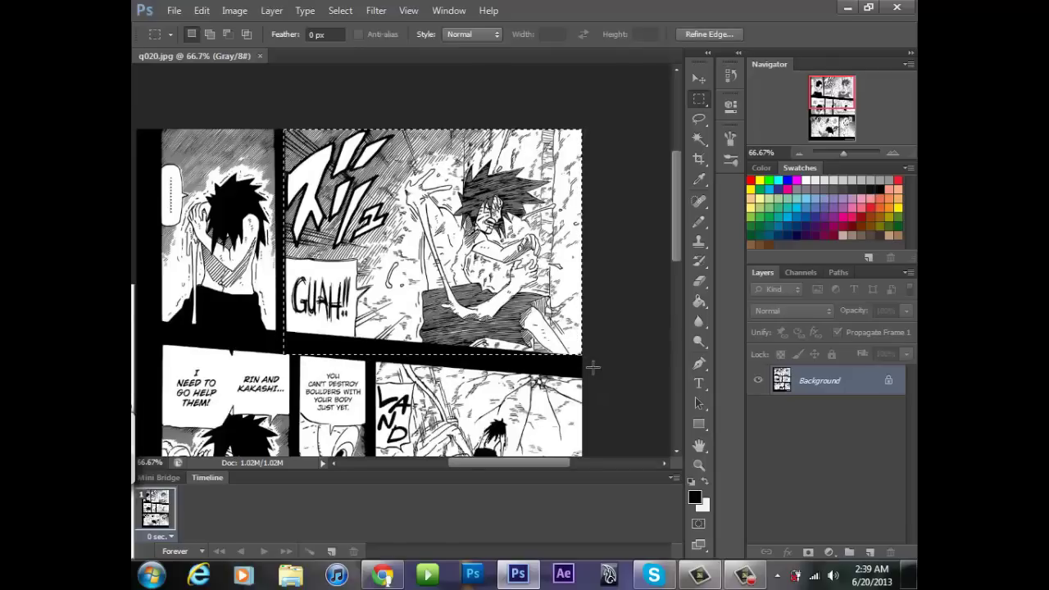
pyautogui.moveTo(673, 230); pyautogui.dragTo(674, 206)
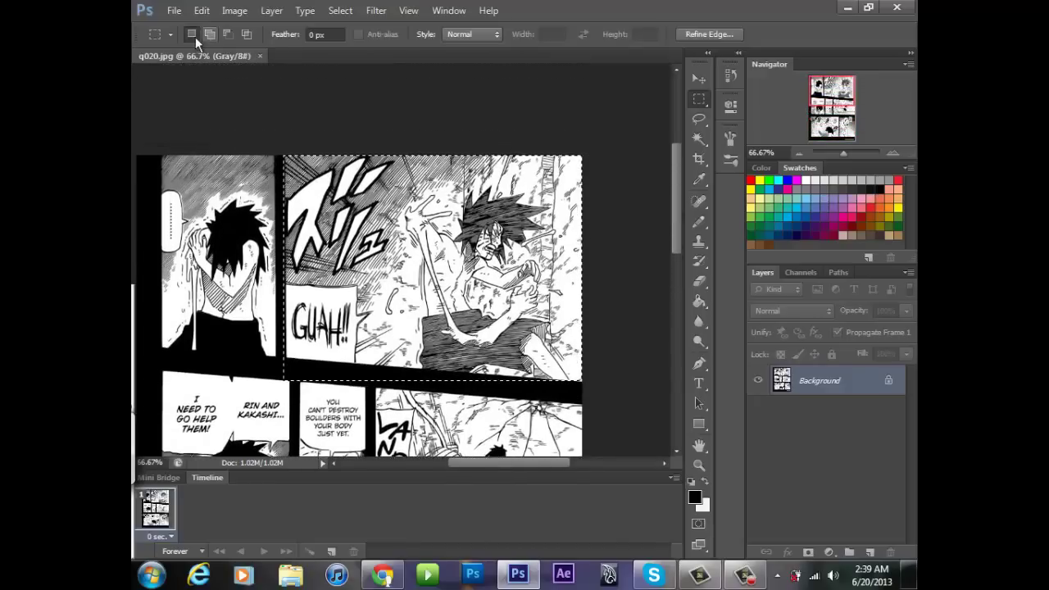
pyautogui.click(174, 11)
pyautogui.click(184, 27)
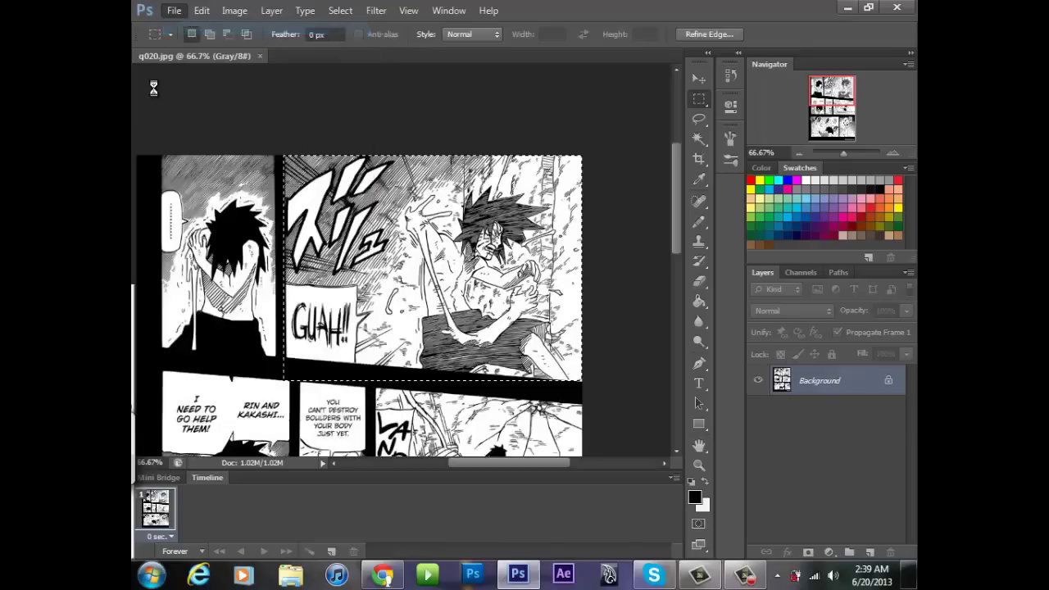
pyautogui.click(804, 122)
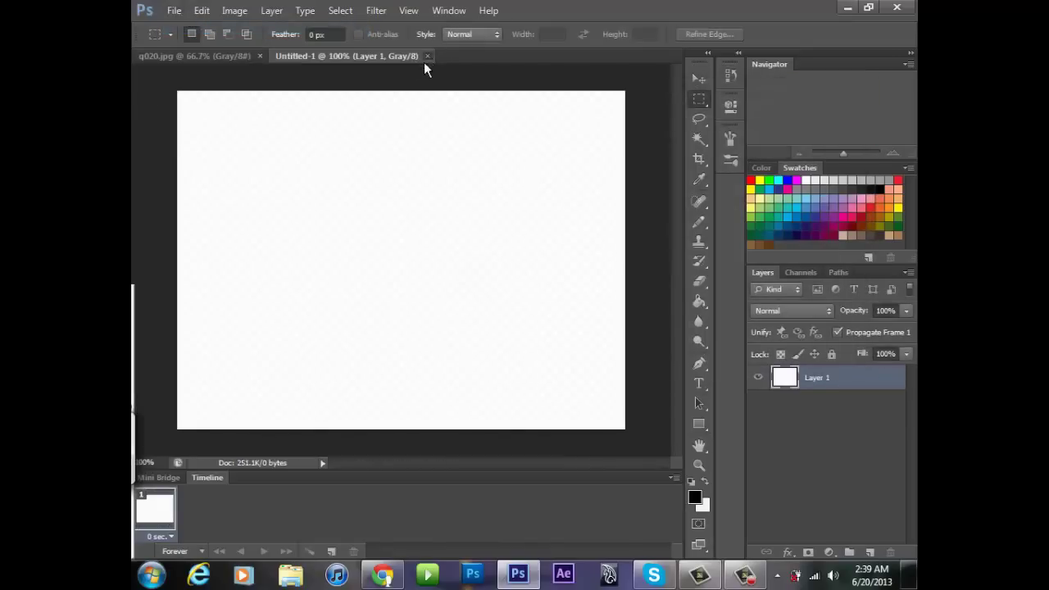
pyautogui.click(426, 56)
# Create a new document from the Sakuga preset
pyautogui.click(174, 10)
pyautogui.click(201, 34)
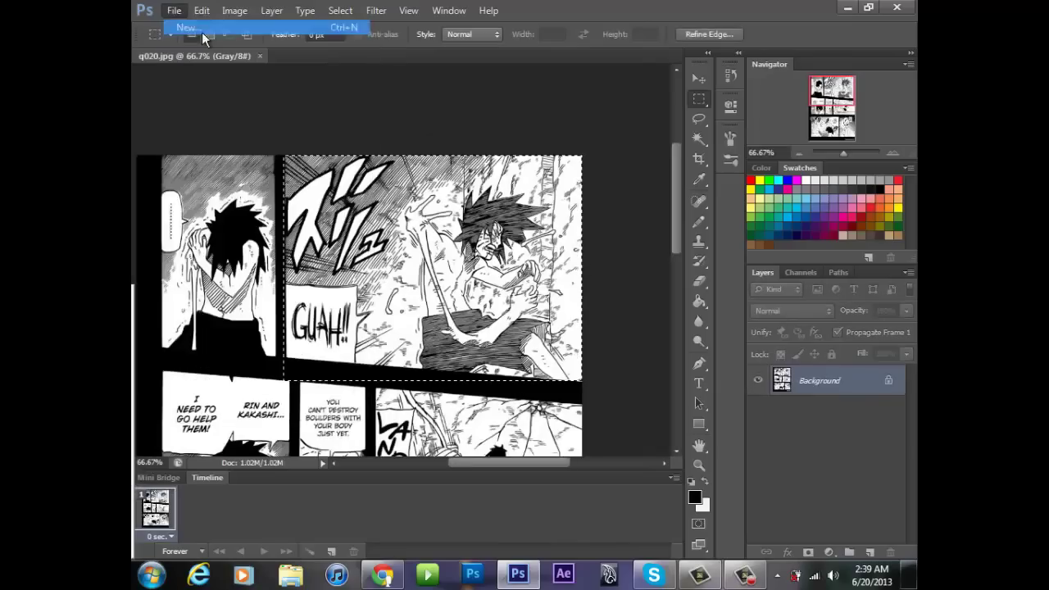
pyautogui.click(694, 146)
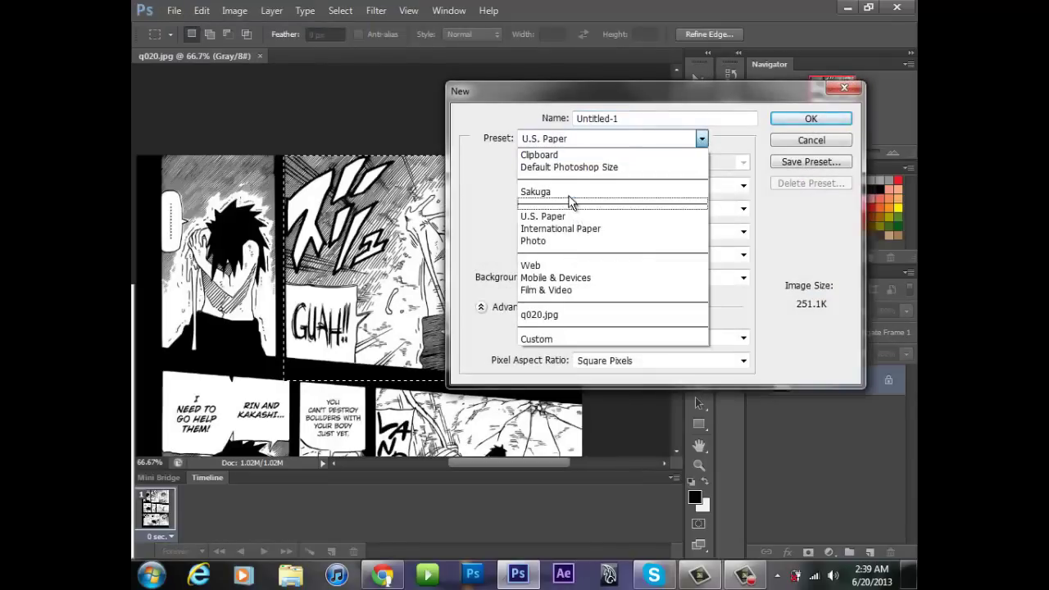
pyautogui.click(571, 191)
pyautogui.click(810, 118)
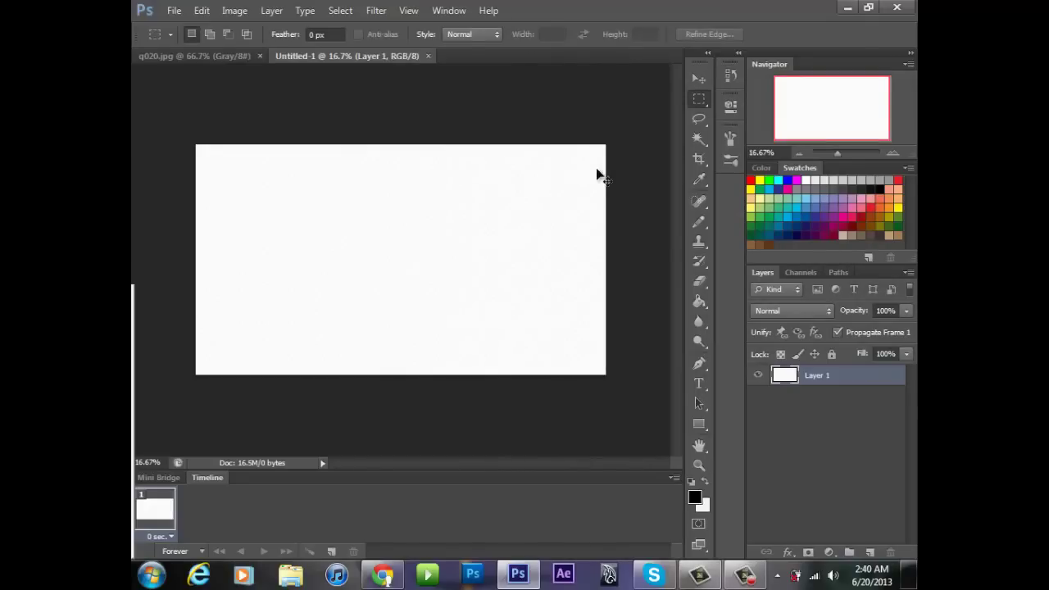
# Paste the copied panel into the blank document and put it into Free Transform
pyautogui.hotkey('ctrl', 'v')
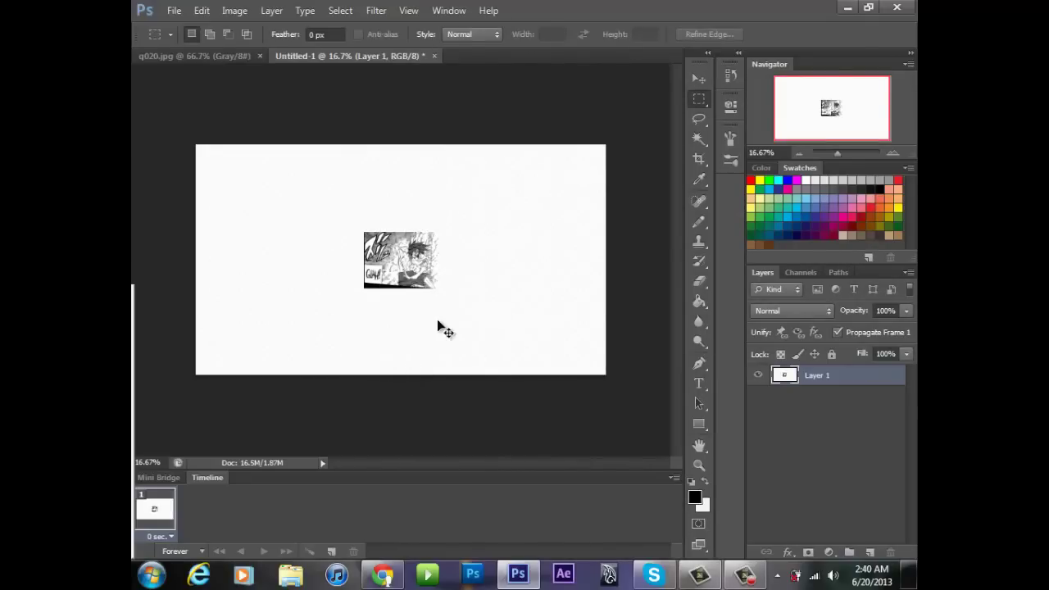
pyautogui.press('v')
pyautogui.hotkey('ctrl', 't')
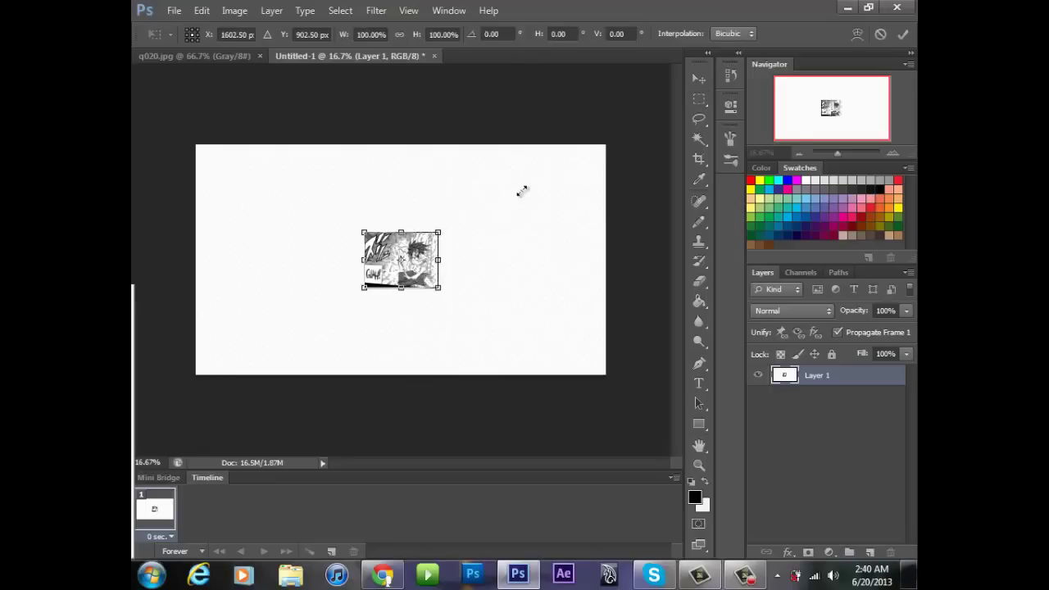
pyautogui.moveTo(604, 145); pyautogui.dragTo(613, 145)
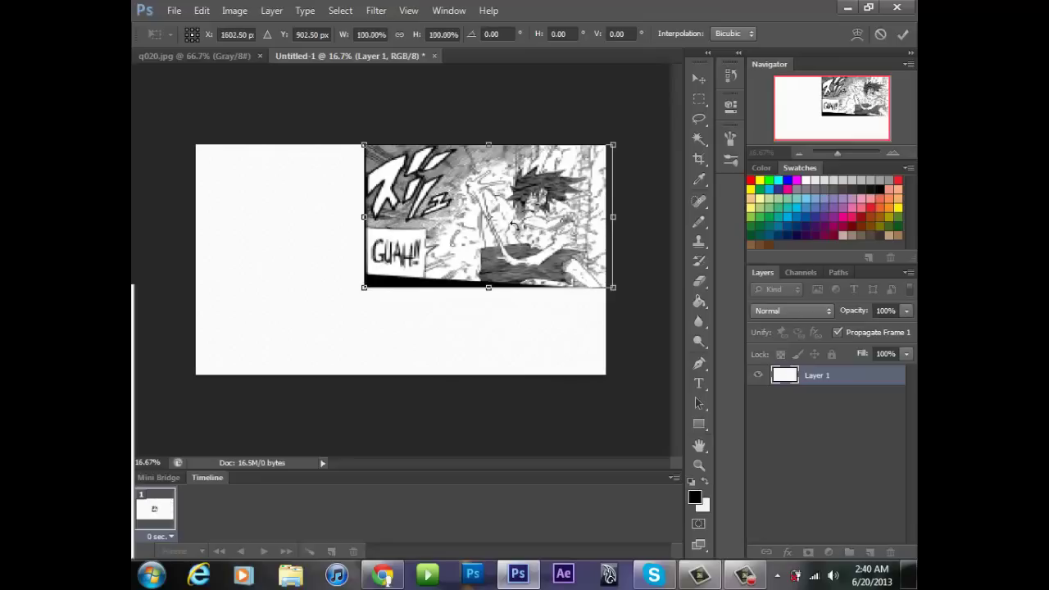
pyautogui.hotkey('ctrl', 'z')
pyautogui.moveTo(429, 239); pyautogui.dragTo(536, 186)
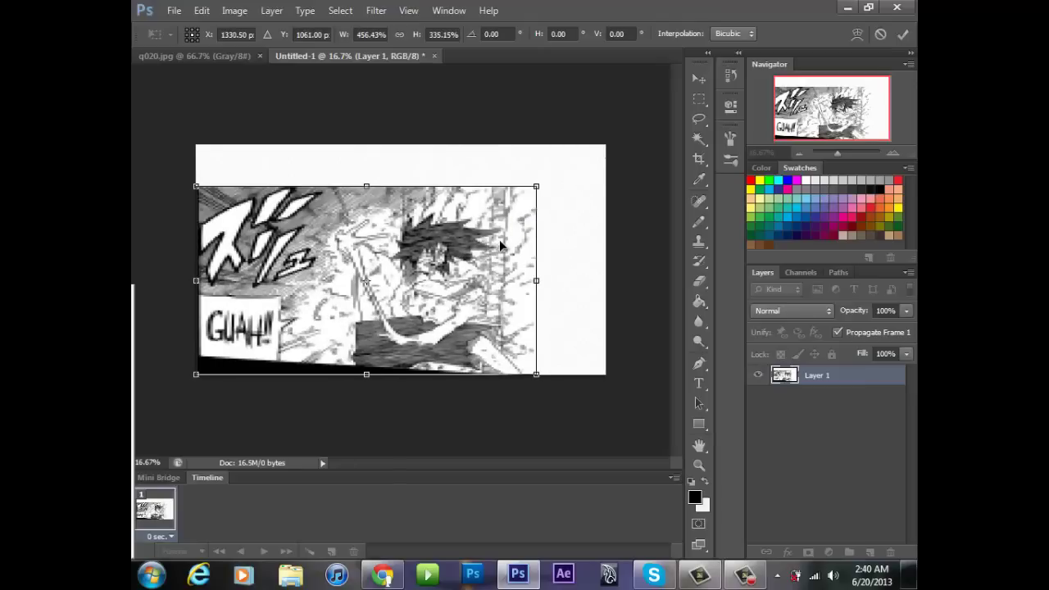
pyautogui.hotkey('ctrl', 'z')
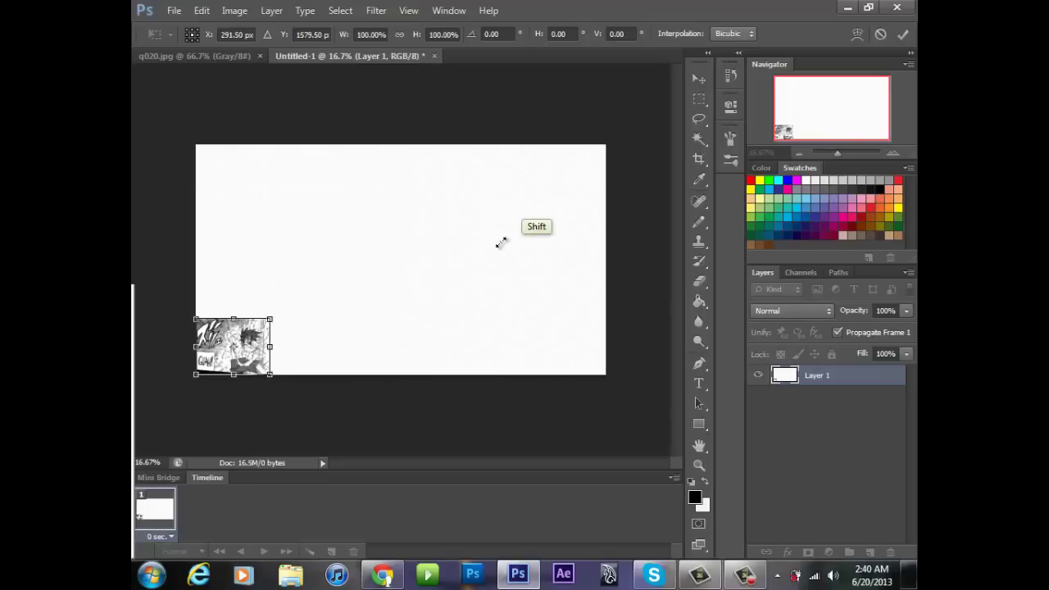
# Scale the pasted panel up proportionally to the full canvas height and centre it horizontally
pyautogui.moveTo(276, 314); pyautogui.dragTo(505, 143)
pyautogui.moveTo(390, 269); pyautogui.dragTo(448, 270)
pyautogui.press('Return')
# Fade the panel layer by lowering its opacity, and add a new layer above it for pencil tracing
pyautogui.moveTo(906, 311); pyautogui.dragTo(861, 328)
pyautogui.hotkey('ctrl', 'shift', 'n')
pyautogui.hotkey('ctrl', '+')
pyautogui.press('b')
pyautogui.hotkey('ctrl', '+')
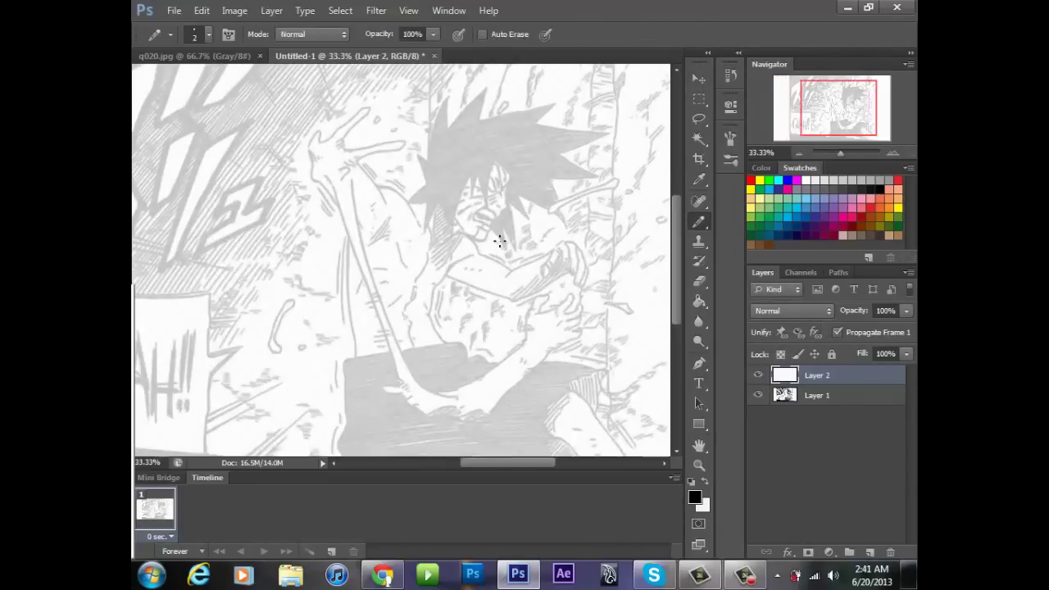
pyautogui.hotkey('ctrl', '-')
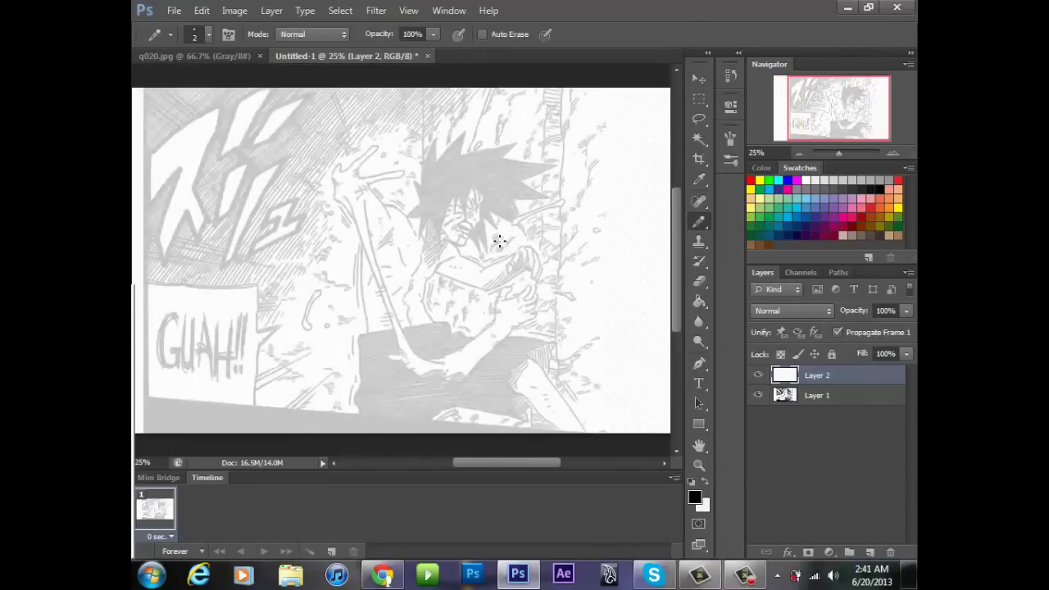
# Trace the character's spiky hair, fringe and face outline on Layer 2 with the 2 px Pencil
pyautogui.moveTo(449, 229); pyautogui.dragTo(538, 226)
pyautogui.moveTo(538, 226)
pyautogui.mouseDown()
pyautogui.moveTo(518, 201)
pyautogui.moveTo(556, 218)
pyautogui.mouseUp()
pyautogui.moveTo(522, 209)
pyautogui.mouseDown()
pyautogui.moveTo(510, 199)
pyautogui.moveTo(540, 195)
pyautogui.mouseUp()
pyautogui.moveTo(540, 195); pyautogui.dragTo(519, 185)
pyautogui.moveTo(519, 186); pyautogui.dragTo(548, 182)
pyautogui.moveTo(547, 183)
pyautogui.mouseDown()
pyautogui.moveTo(500, 176)
pyautogui.moveTo(516, 168)
pyautogui.moveTo(491, 168)
pyautogui.moveTo(485, 223)
pyautogui.mouseUp()
pyautogui.moveTo(460, 191)
pyautogui.mouseDown()
pyautogui.moveTo(463, 221)
pyautogui.moveTo(480, 221)
pyautogui.mouseUp()
pyautogui.moveTo(529, 155); pyautogui.dragTo(482, 174)
pyautogui.moveTo(537, 162)
pyautogui.mouseDown()
pyautogui.moveTo(491, 179)
pyautogui.moveTo(546, 193)
pyautogui.mouseUp()
pyautogui.moveTo(526, 185); pyautogui.dragTo(553, 215)
pyautogui.moveTo(503, 233); pyautogui.dragTo(554, 205)
pyautogui.moveTo(486, 211); pyautogui.dragTo(502, 235)
pyautogui.moveTo(496, 147); pyautogui.dragTo(447, 169)
pyautogui.moveTo(530, 154); pyautogui.dragTo(434, 179)
pyautogui.moveTo(432, 174); pyautogui.dragTo(419, 221)
pyautogui.moveTo(435, 182); pyautogui.dragTo(466, 159)
pyautogui.moveTo(444, 208)
pyautogui.mouseDown()
pyautogui.moveTo(428, 242)
pyautogui.moveTo(441, 251)
pyautogui.mouseUp()
pyautogui.moveTo(497, 141); pyautogui.dragTo(449, 171)
pyautogui.moveTo(525, 152); pyautogui.dragTo(483, 169)
pyautogui.moveTo(429, 213)
pyautogui.mouseDown()
pyautogui.moveTo(408, 217)
pyautogui.moveTo(418, 218)
pyautogui.mouseUp()
pyautogui.press('e')
pyautogui.press('b')
pyautogui.moveTo(490, 188); pyautogui.dragTo(465, 217)
# Trace the character's raised shoulder and the long arm curving down across the lap
pyautogui.moveTo(464, 199)
pyautogui.mouseDown()
pyautogui.moveTo(448, 230)
pyautogui.moveTo(394, 227)
pyautogui.moveTo(361, 246)
pyautogui.moveTo(435, 352)
pyautogui.mouseUp()
pyautogui.moveTo(360, 251); pyautogui.dragTo(426, 361)
pyautogui.moveTo(366, 213); pyautogui.dragTo(439, 358)
pyautogui.moveTo(437, 343); pyautogui.dragTo(487, 331)
pyautogui.moveTo(464, 352)
pyautogui.mouseDown()
pyautogui.moveTo(527, 326)
pyautogui.moveTo(452, 375)
pyautogui.mouseUp()
pyautogui.moveTo(460, 357)
pyautogui.mouseDown()
pyautogui.moveTo(393, 309)
pyautogui.moveTo(364, 229)
pyautogui.mouseUp()
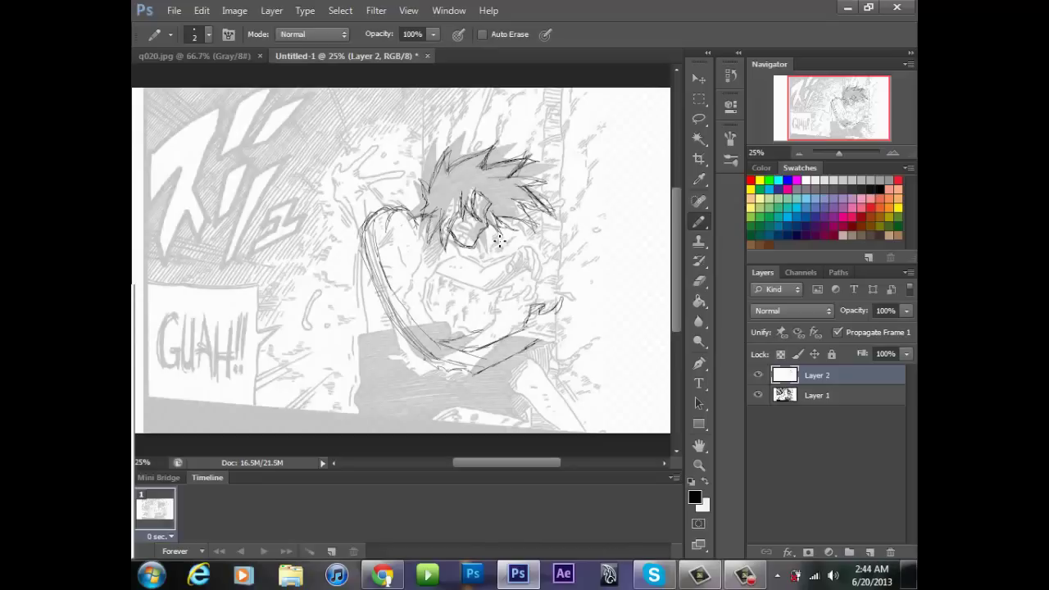
# Trace the forearm's lower edge with its open hand, and the lines of the neck and collar
pyautogui.moveTo(537, 339)
pyautogui.mouseDown()
pyautogui.moveTo(573, 317)
pyautogui.moveTo(561, 332)
pyautogui.moveTo(471, 350)
pyautogui.mouseUp()
pyautogui.moveTo(483, 365); pyautogui.dragTo(436, 372)
pyautogui.moveTo(389, 209)
pyautogui.mouseDown()
pyautogui.moveTo(377, 290)
pyautogui.moveTo(456, 267)
pyautogui.mouseUp()
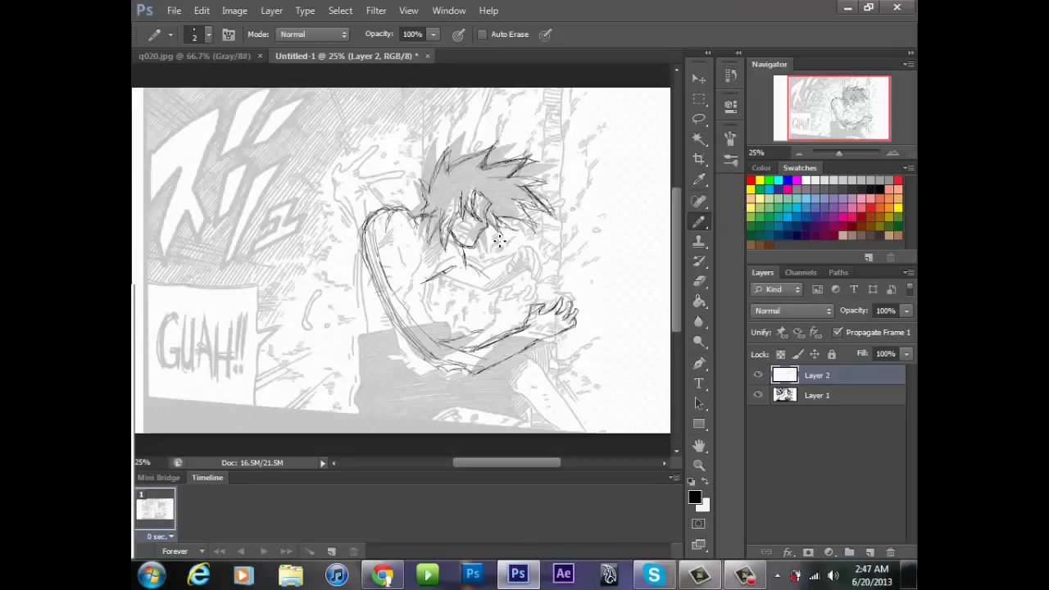
pyautogui.hotkey('ctrl', 'shift', 'Escape')
pyautogui.click(725, 574)
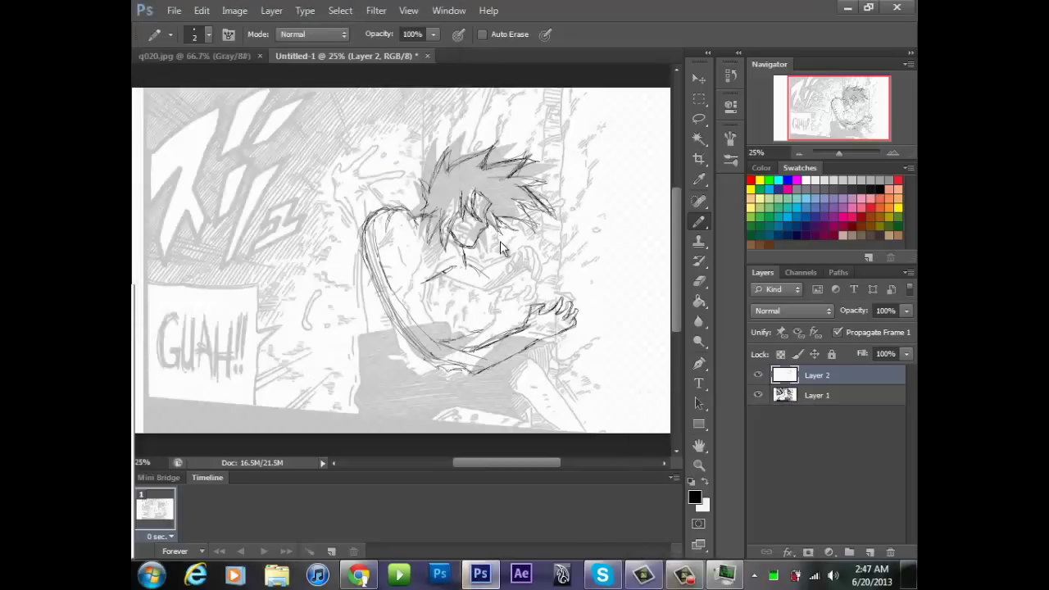
# Trace the bent second arm, its hand, the torso side and the outer back line, erasing stray hand lines
pyautogui.moveTo(437, 277); pyautogui.dragTo(488, 295)
pyautogui.moveTo(483, 279)
pyautogui.mouseDown()
pyautogui.moveTo(529, 266)
pyautogui.moveTo(532, 279)
pyautogui.mouseUp()
pyautogui.moveTo(456, 267); pyautogui.dragTo(428, 322)
pyautogui.moveTo(444, 270); pyautogui.dragTo(423, 284)
pyautogui.moveTo(364, 231); pyautogui.dragTo(369, 332)
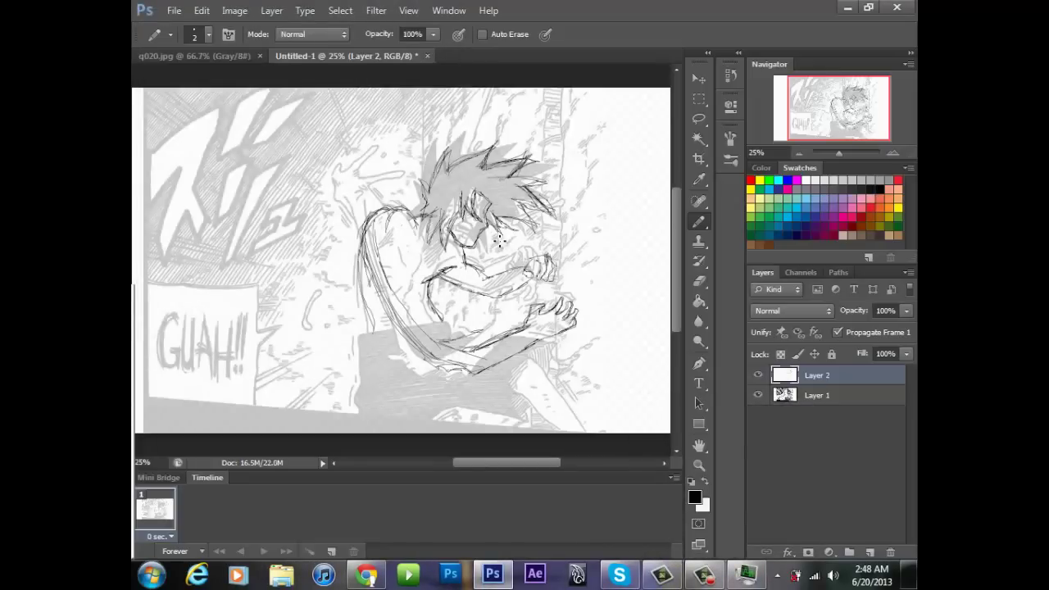
pyautogui.press('e')
pyautogui.moveTo(556, 259); pyautogui.dragTo(548, 275)
pyautogui.press('b')
pyautogui.press('e')
# Reduce the opacity of Layer 1 to 16%
pyautogui.click(816, 395)
pyautogui.click(906, 311)
pyautogui.moveTo(851, 327); pyautogui.dragTo(841, 327)
pyautogui.press('b')
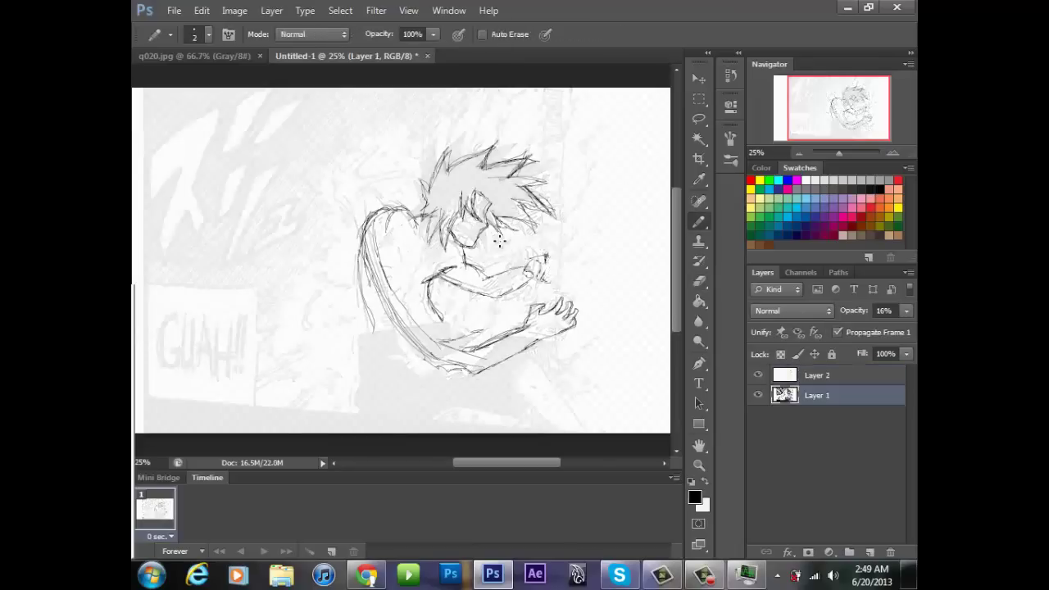
# Raise the opacity of Layer 1 enough to make the manga lines traceable, and make Layer 2 active again
pyautogui.hotkey('alt', ']')
pyautogui.click(817, 395)
pyautogui.click(907, 311)
pyautogui.moveTo(847, 328); pyautogui.dragTo(854, 328)
pyautogui.click(817, 375)
# Trace the waistline, the outer side and the lower fold of the character's shorts
pyautogui.moveTo(377, 331); pyautogui.dragTo(365, 353)
pyautogui.moveTo(375, 331); pyautogui.dragTo(398, 329)
pyautogui.moveTo(412, 327); pyautogui.dragTo(451, 336)
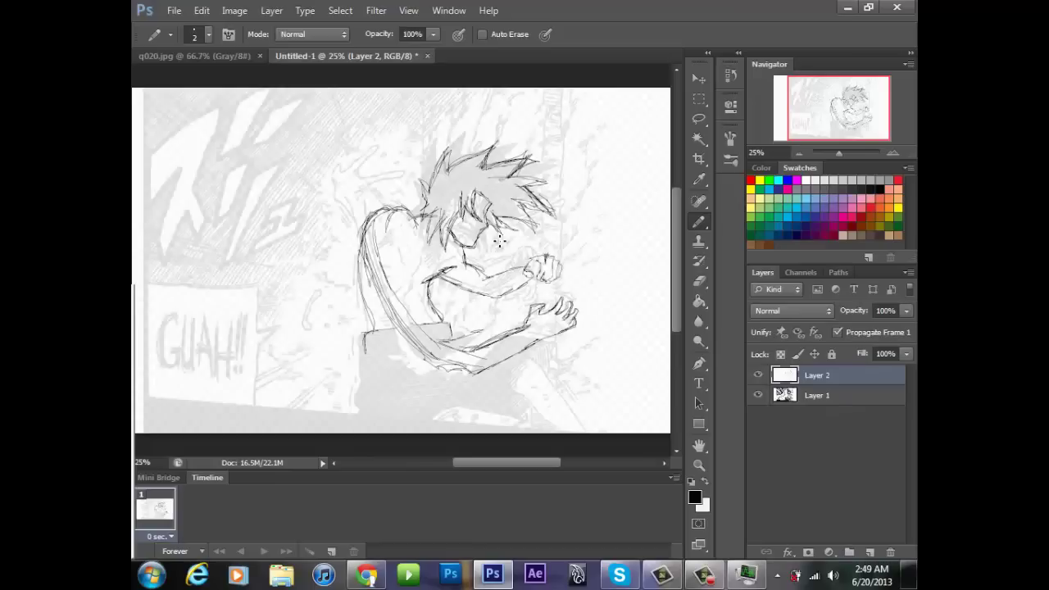
pyautogui.moveTo(365, 382); pyautogui.dragTo(374, 431)
pyautogui.moveTo(455, 406); pyautogui.dragTo(424, 431)
# Trace the upper edge of the lower forearm, the shorts' leg opening and the extended leg
pyautogui.moveTo(450, 336); pyautogui.dragTo(521, 324)
pyautogui.moveTo(539, 336)
pyautogui.mouseDown()
pyautogui.moveTo(521, 407)
pyautogui.moveTo(541, 395)
pyautogui.mouseUp()
pyautogui.moveTo(556, 356); pyautogui.dragTo(586, 410)
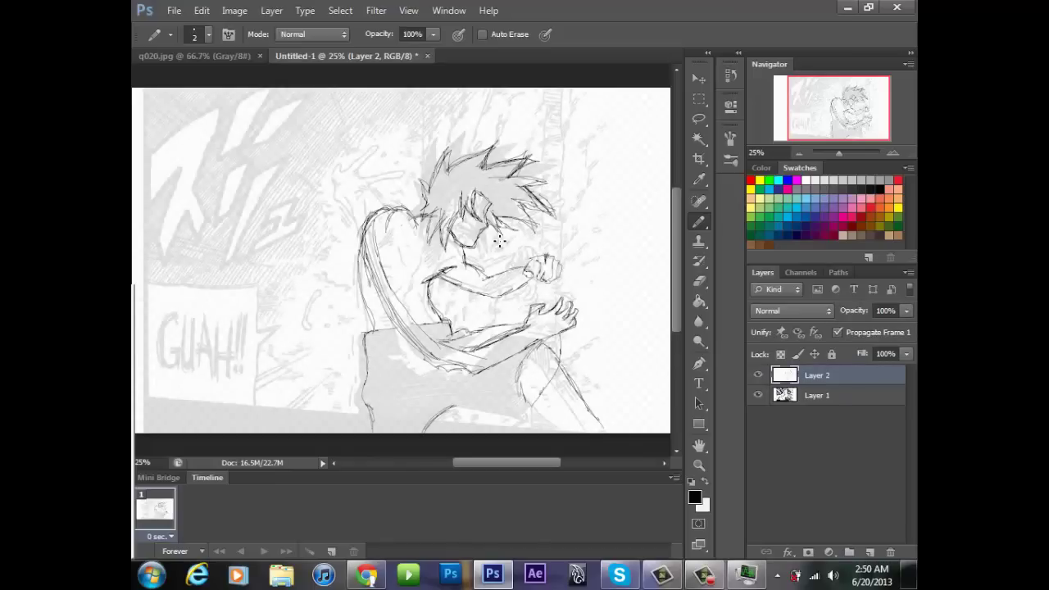
pyautogui.moveTo(521, 362); pyautogui.dragTo(587, 432)
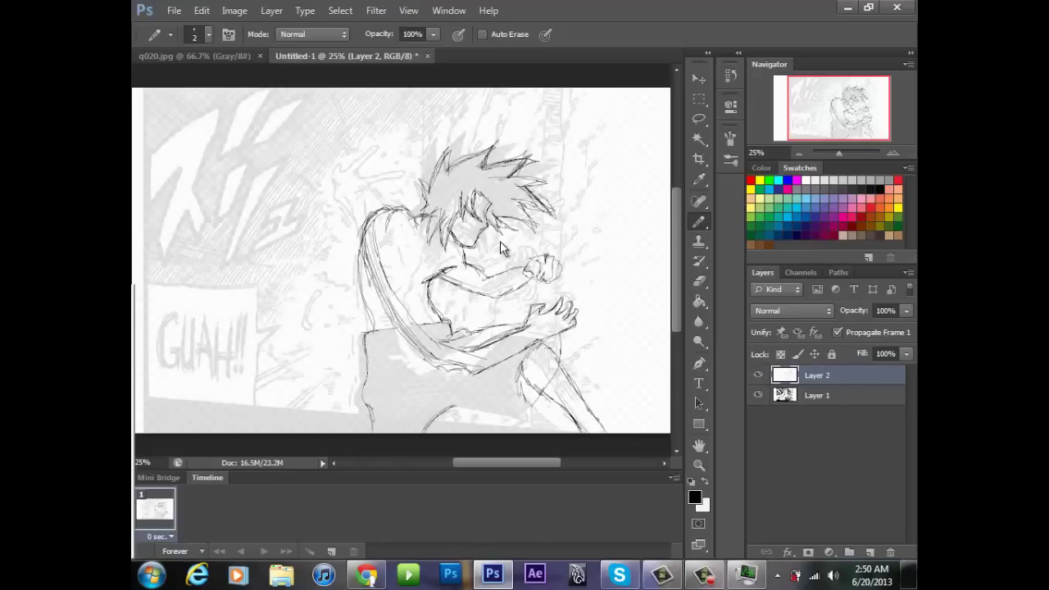
# Add the torso, neck and shoulder contours and a small facial detail to the tracing
pyautogui.moveTo(429, 266); pyautogui.dragTo(424, 321)
pyautogui.moveTo(436, 250)
pyautogui.mouseDown()
pyautogui.moveTo(422, 271)
pyautogui.moveTo(398, 274)
pyautogui.mouseUp()
pyautogui.moveTo(393, 237); pyautogui.dragTo(392, 271)
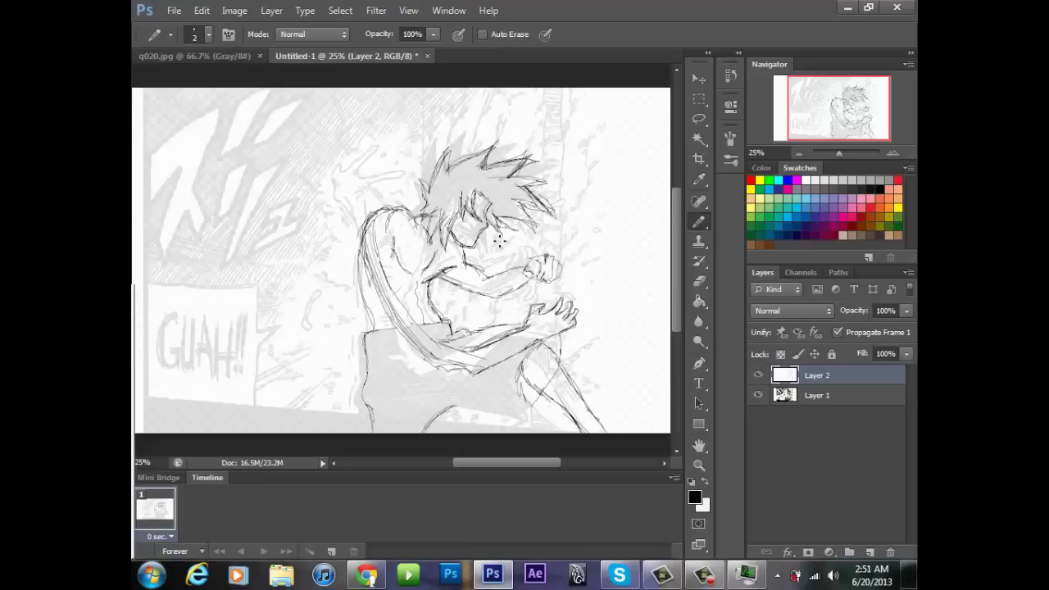
pyautogui.click(758, 375)
pyautogui.click(757, 374)
pyautogui.moveTo(474, 207); pyautogui.dragTo(480, 215)
# Refine the long arm with additional contour and muscle lines, and touch up the shorts' lower fold
pyautogui.moveTo(440, 407); pyautogui.dragTo(431, 431)
pyautogui.moveTo(391, 249); pyautogui.dragTo(400, 303)
pyautogui.moveTo(365, 249)
pyautogui.mouseDown()
pyautogui.moveTo(375, 294)
pyautogui.moveTo(397, 319)
pyautogui.mouseUp()
pyautogui.moveTo(396, 288); pyautogui.dragTo(438, 342)
pyautogui.moveTo(423, 357); pyautogui.dragTo(481, 361)
# Draw the lower hem line of the shorts and hide Layer 1
pyautogui.click(758, 394)
pyautogui.click(757, 395)
pyautogui.moveTo(453, 407); pyautogui.dragTo(536, 404)
pyautogui.moveTo(441, 407); pyautogui.dragTo(524, 405)
pyautogui.click(758, 395)
# Set the opacity of Layer 2 to 37% and add a new layer above it
pyautogui.click(906, 310)
pyautogui.moveTo(907, 328); pyautogui.dragTo(857, 328)
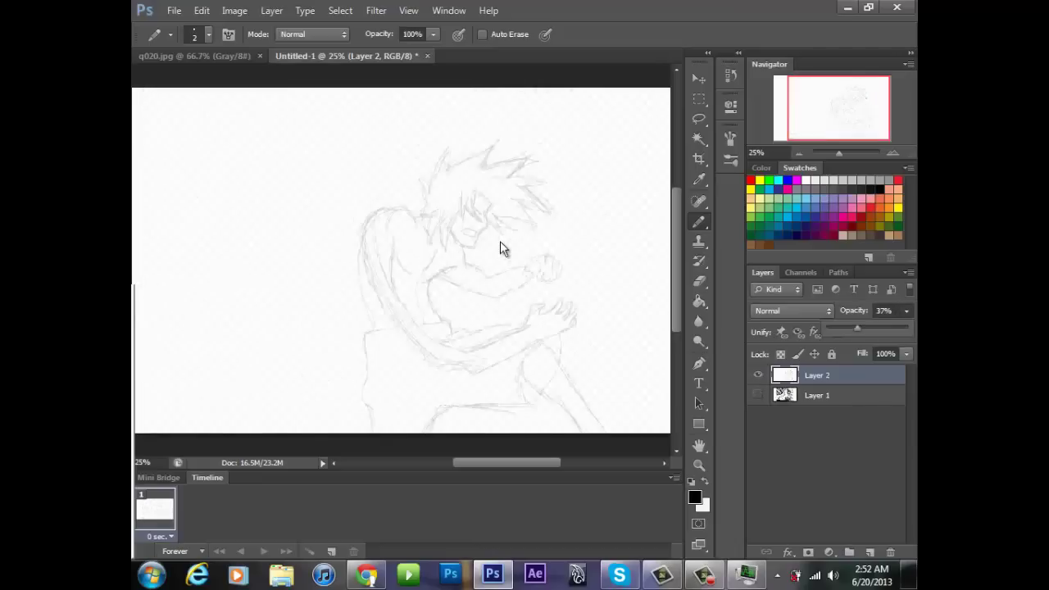
pyautogui.hotkey('ctrl', 'shift', 'alt', 'n')
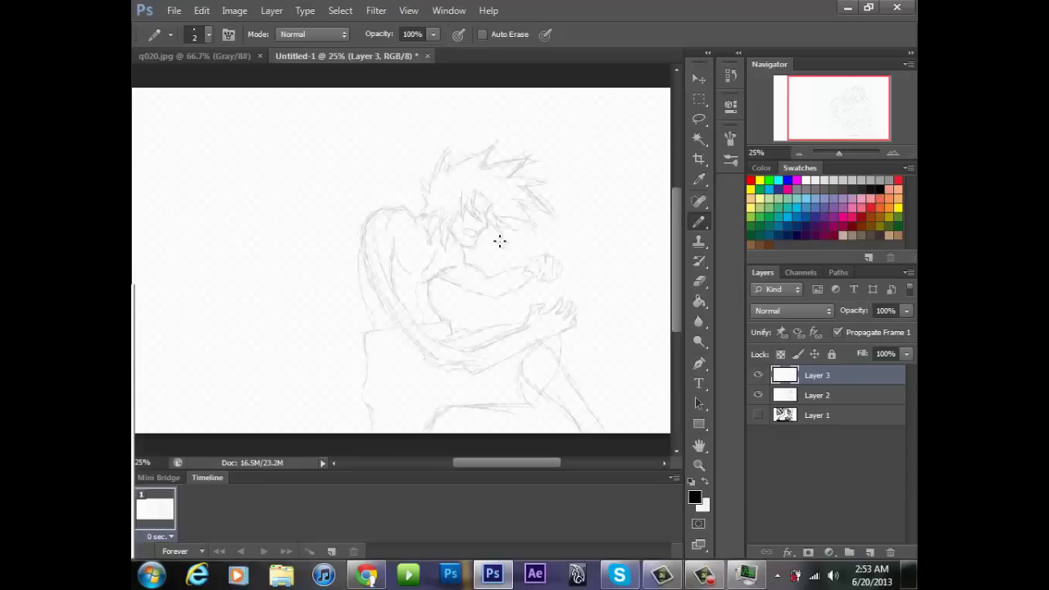
# Sketch a second figure's head, shoulder and outstretched arm with a raised hand on Layer 3, beside the traced character
pyautogui.moveTo(529, 237); pyautogui.dragTo(525, 267)
pyautogui.moveTo(495, 247); pyautogui.dragTo(525, 268)
pyautogui.moveTo(513, 210)
pyautogui.mouseDown()
pyautogui.moveTo(495, 249)
pyautogui.moveTo(492, 299)
pyautogui.moveTo(563, 326)
pyautogui.mouseUp()
pyautogui.moveTo(492, 296); pyautogui.dragTo(574, 316)
pyautogui.moveTo(567, 334); pyautogui.dragTo(633, 354)
pyautogui.moveTo(628, 344); pyautogui.dragTo(657, 302)
pyautogui.moveTo(633, 352); pyautogui.dragTo(665, 321)
# Lasso and adjust part of the second figure's sketch, and erase the rough lines of its arm
pyautogui.press('l')
pyautogui.moveTo(499, 239)
pyautogui.mouseDown()
pyautogui.moveTo(644, 251)
pyautogui.moveTo(500, 241)
pyautogui.mouseUp()
pyautogui.press('v')
pyautogui.press('l')
pyautogui.click(500, 244)
pyautogui.press('e')
pyautogui.moveTo(610, 293)
pyautogui.mouseDown()
pyautogui.moveTo(577, 337)
pyautogui.moveTo(467, 291)
pyautogui.moveTo(531, 343)
pyautogui.mouseUp()
# Redraw the second figure's arm from the shoulder through the elbow up to the raised hand
pyautogui.press('b')
pyautogui.moveTo(482, 282); pyautogui.dragTo(583, 346)
pyautogui.moveTo(585, 296); pyautogui.dragTo(572, 348)
pyautogui.moveTo(587, 289); pyautogui.dragTo(597, 350)
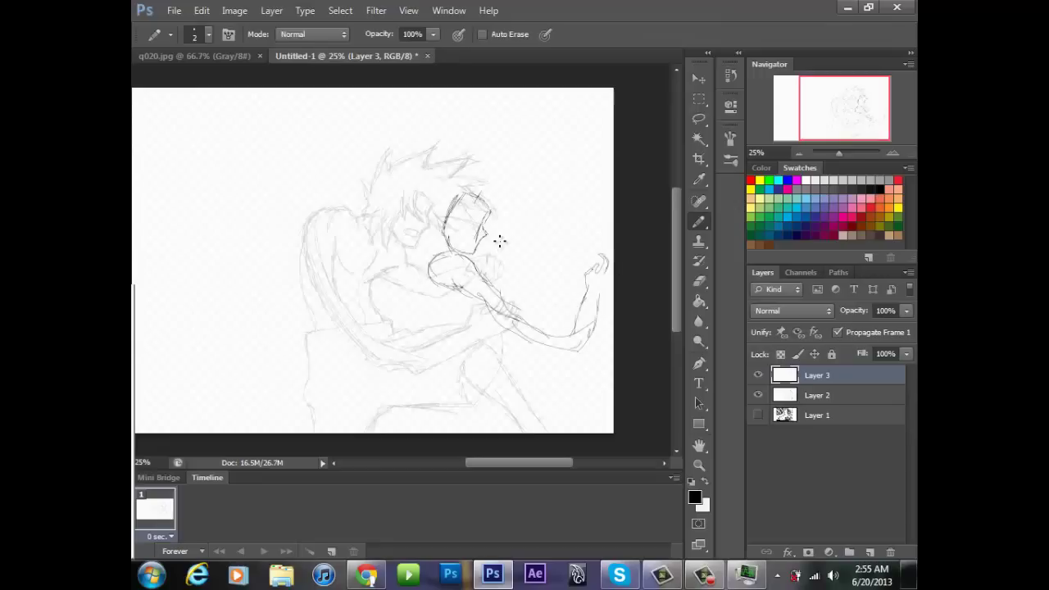
# Finish the second figure's forearm line, then lasso the forearm with the raised hand and move it closer to the body
pyautogui.moveTo(613, 284); pyautogui.dragTo(583, 351)
pyautogui.press('l')
pyautogui.moveTo(587, 246); pyautogui.dragTo(627, 256)
pyautogui.press('v')
pyautogui.moveTo(584, 311); pyautogui.dragTo(563, 301)
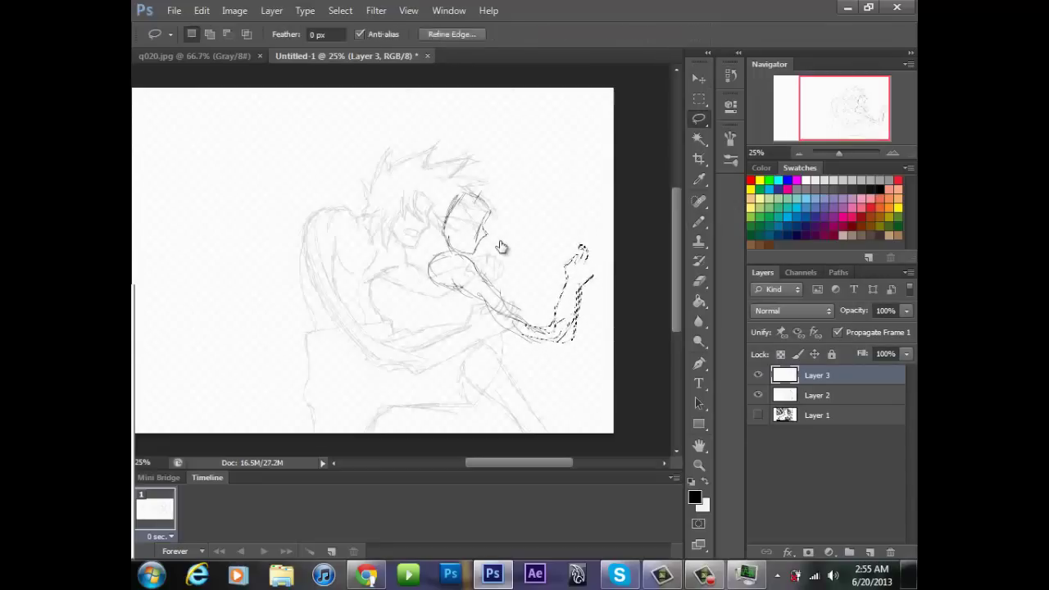
pyautogui.press('l')
pyautogui.click(501, 245)
# Show Layer 1, add a new layer directly above it and set the pencil colour to red
pyautogui.click(758, 416)
pyautogui.click(817, 415)
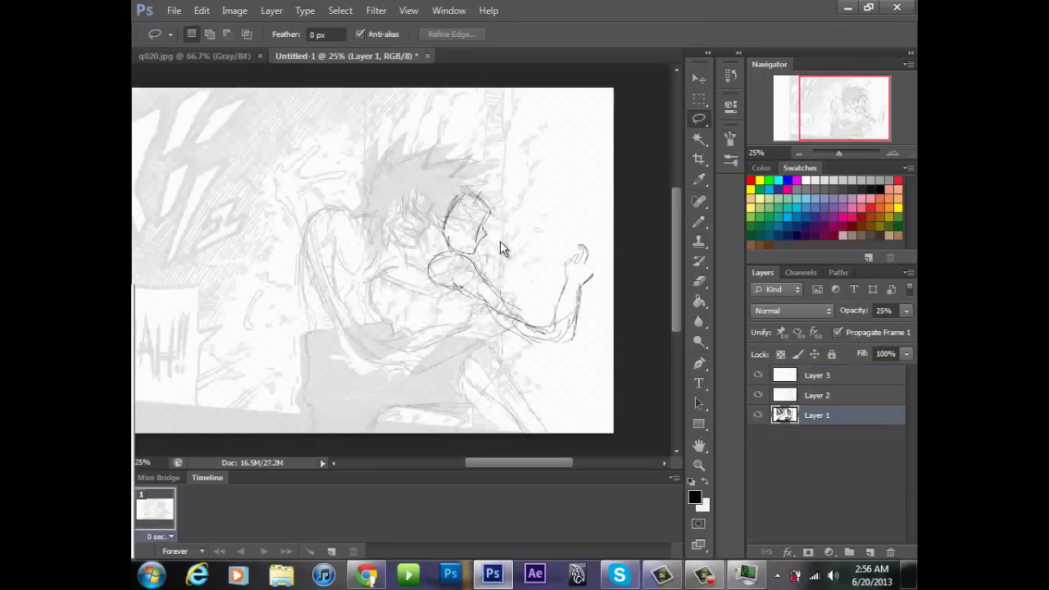
pyautogui.click(870, 553)
pyautogui.click(750, 180)
pyautogui.press('b')
# Sketch a row of red head-sized circles across the panel to mark the head's path on Layer 4
pyautogui.moveTo(410, 192); pyautogui.dragTo(440, 237)
pyautogui.moveTo(485, 217); pyautogui.dragTo(497, 257)
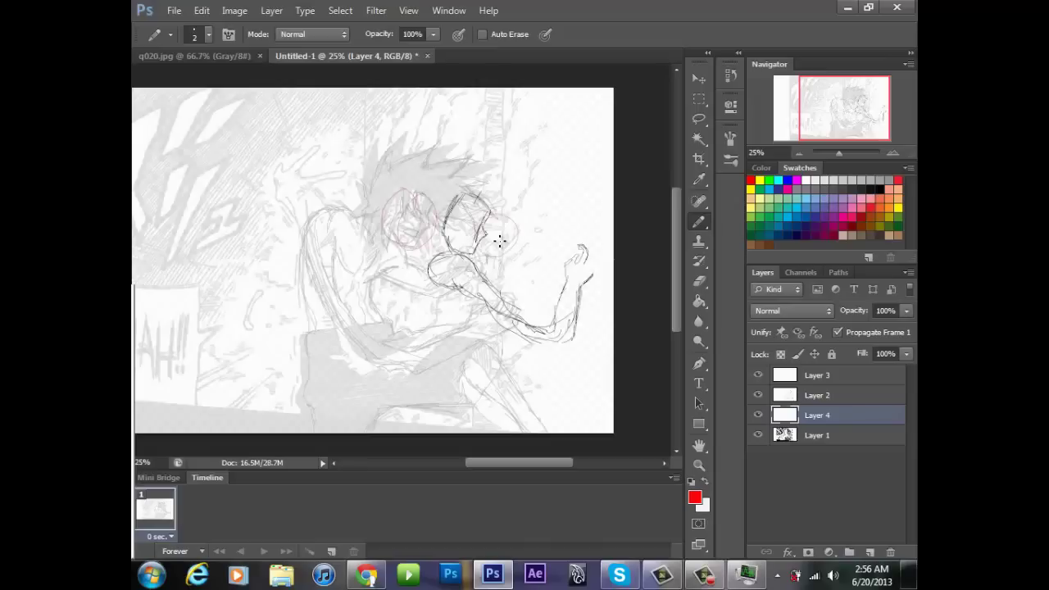
pyautogui.moveTo(550, 218); pyautogui.dragTo(536, 250)
pyautogui.moveTo(337, 173)
pyautogui.mouseDown()
pyautogui.moveTo(344, 220)
pyautogui.moveTo(310, 218)
pyautogui.mouseUp()
pyautogui.moveTo(245, 176); pyautogui.dragTo(252, 221)
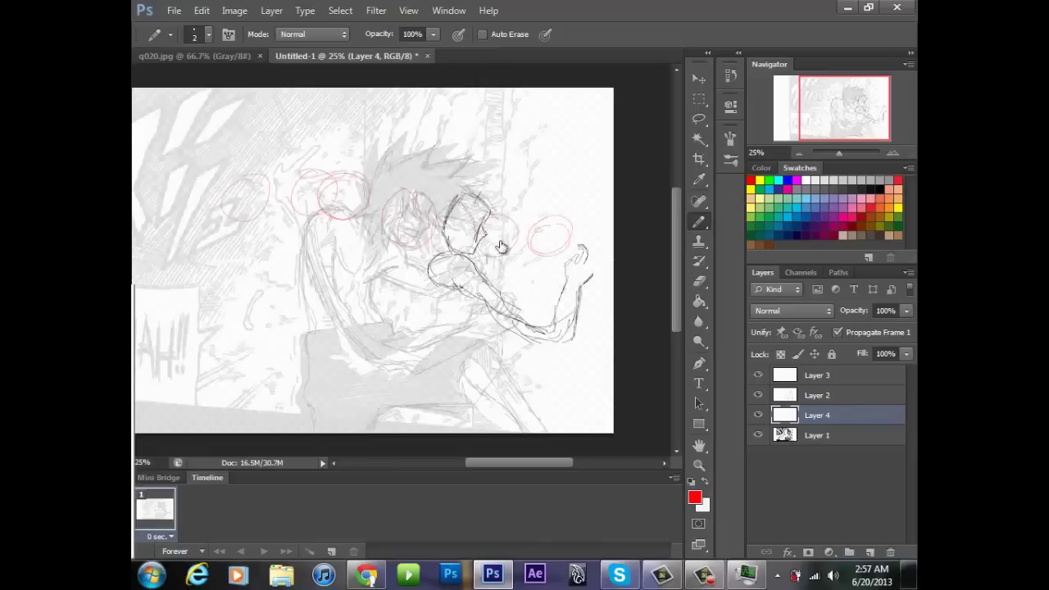
# Place Layer 4 beneath Layer 1, reduce its opacity and hide Layer 1
pyautogui.moveTo(817, 415); pyautogui.dragTo(817, 442)
pyautogui.click(906, 310)
pyautogui.moveTo(906, 329); pyautogui.dragTo(890, 328)
pyautogui.click(758, 415)
# Lasso the second figure on Layer 3, move it away from the traced character and deselect it
pyautogui.click(817, 376)
pyautogui.press('l')
pyautogui.moveTo(459, 190)
pyautogui.mouseDown()
pyautogui.moveTo(469, 188)
pyautogui.moveTo(460, 155)
pyautogui.mouseUp()
pyautogui.moveTo(468, 233)
pyautogui.keyDown('ctrl'); pyautogui.mouseDown()
pyautogui.moveTo(501, 243)
pyautogui.moveTo(450, 291)
pyautogui.mouseUp(); pyautogui.keyUp('ctrl')
pyautogui.hotkey('ctrl', 'd')
# Sketch the second figure's torso, back line and far arm in black on Layer 3
pyautogui.press('b')
pyautogui.press('d')
pyautogui.moveTo(464, 264); pyautogui.dragTo(453, 340)
pyautogui.moveTo(505, 305); pyautogui.dragTo(470, 355)
pyautogui.moveTo(451, 264); pyautogui.dragTo(421, 347)
pyautogui.moveTo(462, 255)
pyautogui.mouseDown()
pyautogui.moveTo(429, 294)
pyautogui.moveTo(408, 278)
pyautogui.mouseUp()
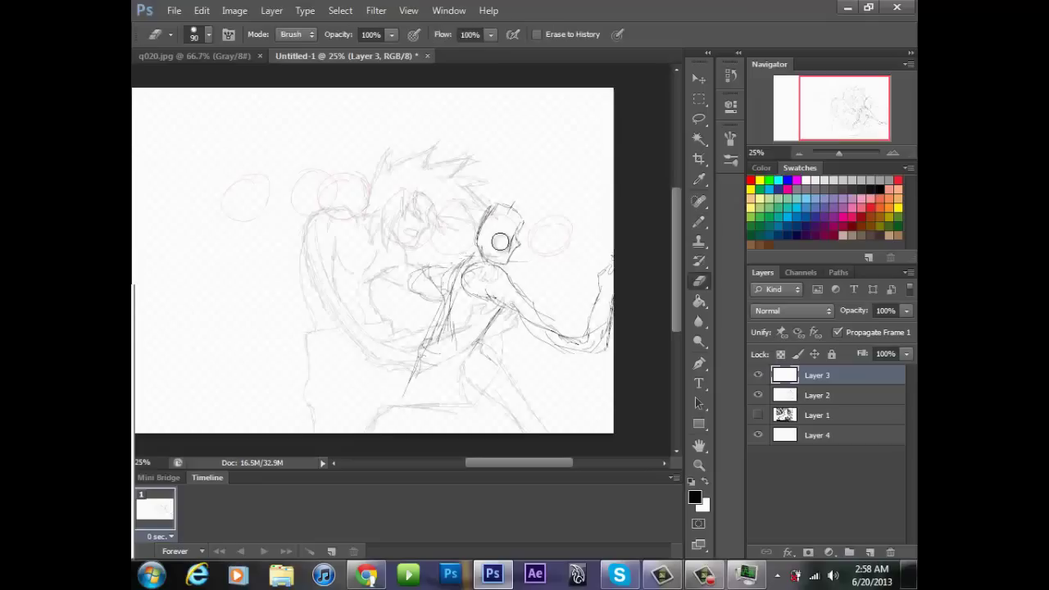
# Sketch the second figure's bent legs and shorts below the torso, and erase the rough thigh lines
pyautogui.moveTo(395, 407); pyautogui.dragTo(473, 426)
pyautogui.moveTo(534, 367)
pyautogui.mouseDown()
pyautogui.moveTo(544, 398)
pyautogui.moveTo(473, 410)
pyautogui.mouseUp()
pyautogui.moveTo(495, 377); pyautogui.dragTo(542, 408)
pyautogui.moveTo(479, 338); pyautogui.dragTo(530, 370)
pyautogui.moveTo(542, 375); pyautogui.dragTo(554, 431)
pyautogui.moveTo(533, 398); pyautogui.dragTo(528, 431)
pyautogui.click(699, 281)
pyautogui.moveTo(513, 354)
pyautogui.mouseDown()
pyautogui.moveTo(534, 382)
pyautogui.moveTo(505, 399)
pyautogui.mouseUp()
# Redraw the second figure's back, chest, waist, far shoulder and head outline, erasing the stray lines near the shoulder
pyautogui.click(699, 222)
pyautogui.moveTo(460, 264); pyautogui.dragTo(422, 346)
pyautogui.moveTo(502, 301); pyautogui.dragTo(478, 338)
pyautogui.moveTo(430, 354); pyautogui.dragTo(482, 336)
pyautogui.click(699, 281)
pyautogui.moveTo(449, 266); pyautogui.dragTo(434, 272)
pyautogui.click(699, 222)
pyautogui.moveTo(481, 246); pyautogui.dragTo(423, 288)
pyautogui.moveTo(480, 226); pyautogui.dragTo(512, 207)
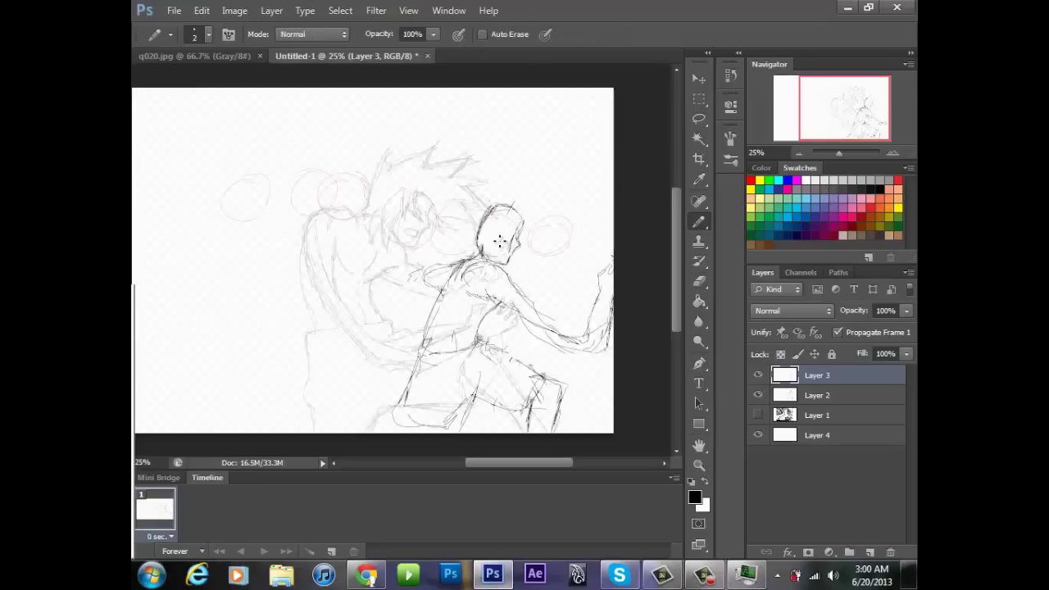
# Sketch the second figure's face strands and spiky hair around the head
pyautogui.press('e')
pyautogui.press('b')
pyautogui.hotkey('ctrl', 'alt', 'z')
pyautogui.hotkey('ctrl', 'alt', 'z')
pyautogui.hotkey('ctrl', 'alt', 'z')
pyautogui.hotkey('ctrl', 'shift', 'z')
pyautogui.hotkey('ctrl', 'shift', 'z')
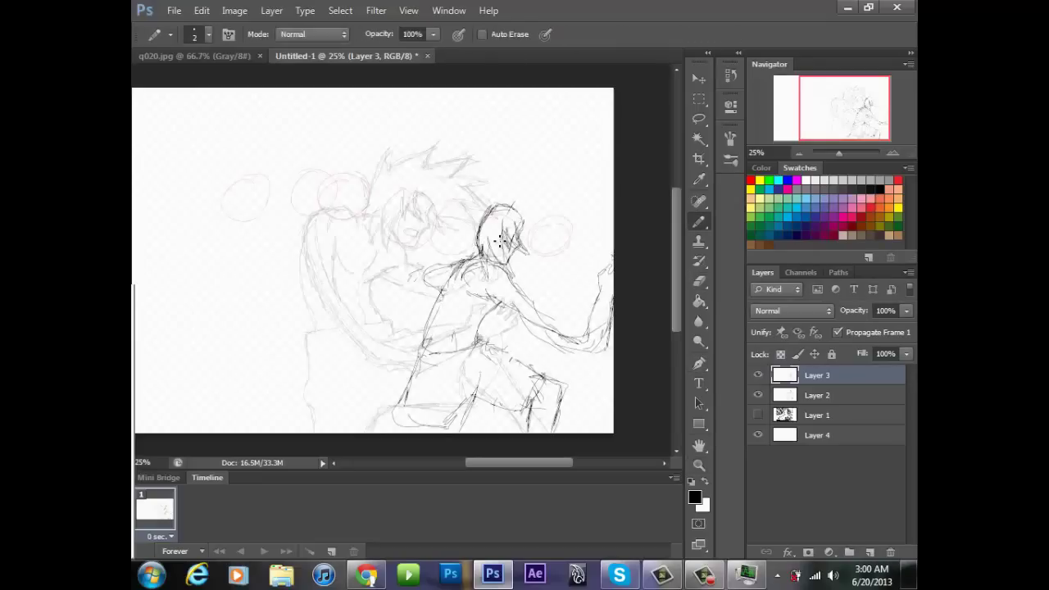
pyautogui.hotkey('ctrl', 'shift', 'z')
pyautogui.hotkey('ctrl', 'shift', 'z')
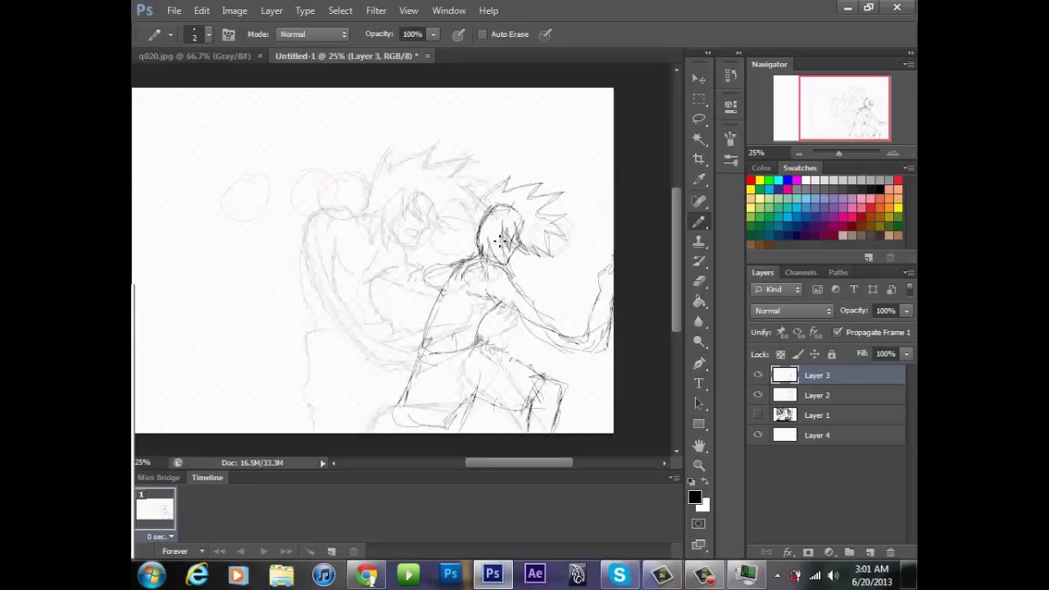
# Erase the skull outline beneath the second figure's hair, redraw the waist-to-knee line and compare with Layer 2
pyautogui.press('e')
pyautogui.moveTo(481, 232); pyautogui.dragTo(516, 216)
pyautogui.press('b')
pyautogui.moveTo(482, 336); pyautogui.dragTo(547, 375)
pyautogui.click(758, 395)
pyautogui.click(758, 395)
# Free-transform the second figure's sketch on Layer 3, enlarging it slightly, and check it against the traced character
pyautogui.hotkey('ctrl', 't')
pyautogui.moveTo(614, 174); pyautogui.dragTo(626, 163)
pyautogui.press('Return')
pyautogui.press('v')
pyautogui.press('l')
pyautogui.hotkey('ctrl', 'z')
pyautogui.click(757, 375)
pyautogui.click(758, 375)
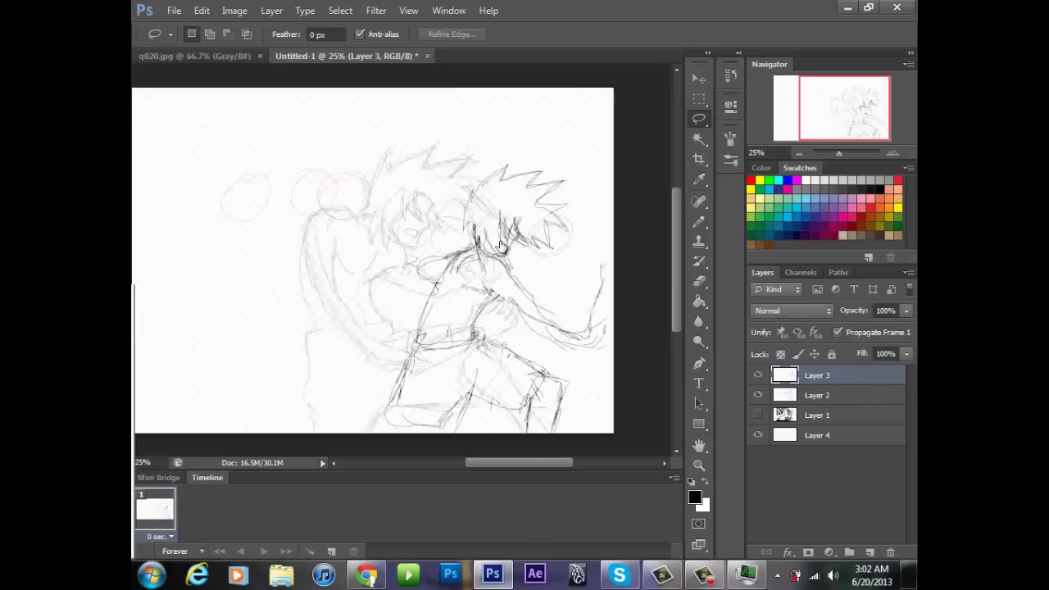
# Set the opacity of Layer 3 to 30% and add a new layer above it
pyautogui.press('3')
pyautogui.hotkey('ctrl', 'alt', 'shift', 'n')
pyautogui.press('b')
# Sketch a third figure's head, outstretched arm, bent rear arm and leaning torso on Layer 5
pyautogui.moveTo(561, 261); pyautogui.dragTo(577, 237)
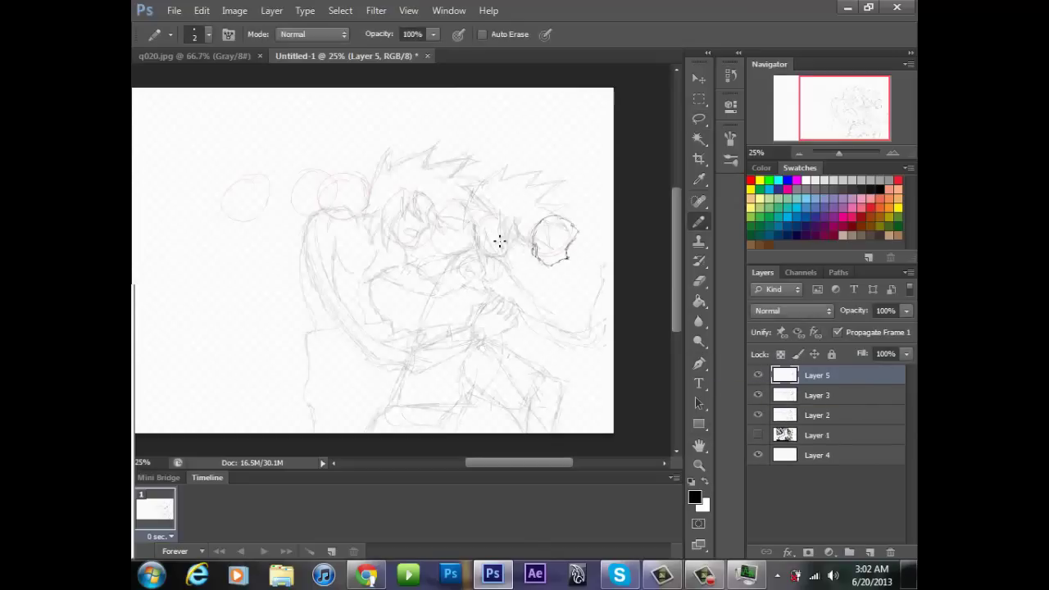
pyautogui.moveTo(524, 283); pyautogui.dragTo(605, 295)
pyautogui.moveTo(435, 285)
pyautogui.mouseDown()
pyautogui.moveTo(472, 249)
pyautogui.moveTo(497, 243)
pyautogui.mouseUp()
pyautogui.moveTo(498, 242); pyautogui.dragTo(535, 248)
pyautogui.moveTo(463, 272); pyautogui.dragTo(431, 331)
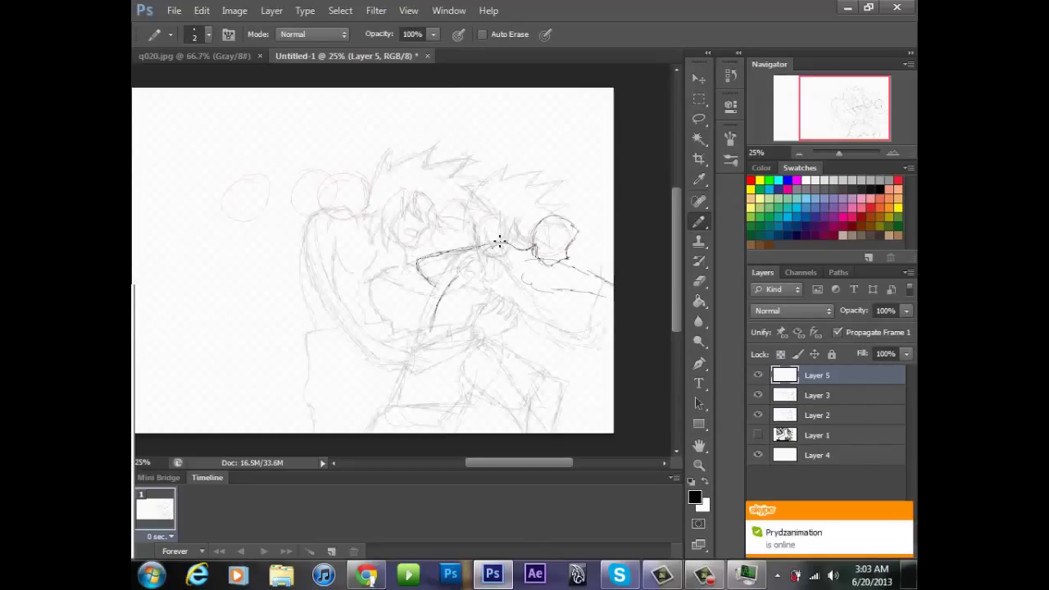
pyautogui.moveTo(533, 283); pyautogui.dragTo(494, 329)
# Sketch the third figure's shorts, waistband and lunging legs below the torso
pyautogui.moveTo(426, 337); pyautogui.dragTo(443, 406)
pyautogui.moveTo(497, 353); pyautogui.dragTo(452, 399)
pyautogui.moveTo(552, 357); pyautogui.dragTo(524, 405)
pyautogui.moveTo(565, 367)
pyautogui.mouseDown()
pyautogui.moveTo(547, 433)
pyautogui.moveTo(551, 419)
pyautogui.mouseUp()
pyautogui.moveTo(541, 394); pyautogui.dragTo(526, 432)
pyautogui.moveTo(469, 382); pyautogui.dragTo(525, 406)
pyautogui.moveTo(533, 359); pyautogui.dragTo(562, 369)
pyautogui.moveTo(521, 408); pyautogui.dragTo(542, 400)
pyautogui.moveTo(383, 401); pyautogui.dragTo(431, 416)
pyautogui.moveTo(365, 433); pyautogui.dragTo(407, 418)
pyautogui.moveTo(427, 326); pyautogui.dragTo(500, 325)
pyautogui.moveTo(428, 319); pyautogui.dragTo(475, 318)
# Sketch the third figure's hair strands, neck and spiky hair, and refine the bent arm and its hand
pyautogui.moveTo(560, 233); pyautogui.dragTo(567, 257)
pyautogui.moveTo(554, 233); pyautogui.dragTo(545, 255)
pyautogui.moveTo(531, 245); pyautogui.dragTo(549, 283)
pyautogui.moveTo(530, 223); pyautogui.dragTo(521, 270)
pyautogui.moveTo(529, 219); pyautogui.dragTo(544, 193)
pyautogui.moveTo(546, 197)
pyautogui.mouseDown()
pyautogui.moveTo(610, 218)
pyautogui.moveTo(612, 251)
pyautogui.mouseUp()
pyautogui.moveTo(470, 275); pyautogui.dragTo(434, 318)
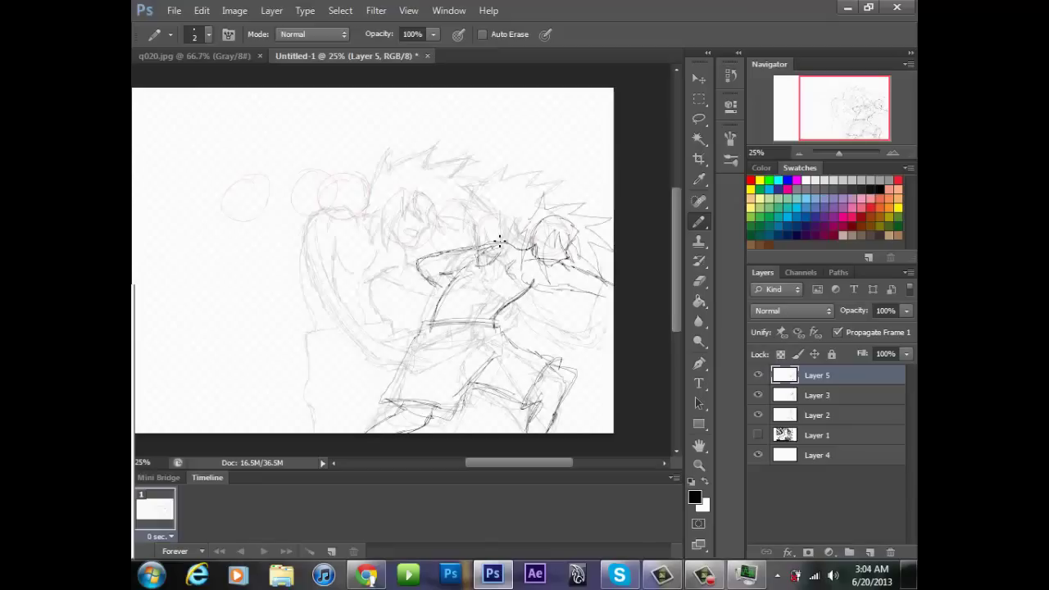
pyautogui.moveTo(495, 254); pyautogui.dragTo(510, 236)
pyautogui.moveTo(542, 218); pyautogui.dragTo(526, 251)
# Hide Layer 2 and Layer 3 to isolate the third figure's sketch
pyautogui.click(758, 415)
pyautogui.click(758, 415)
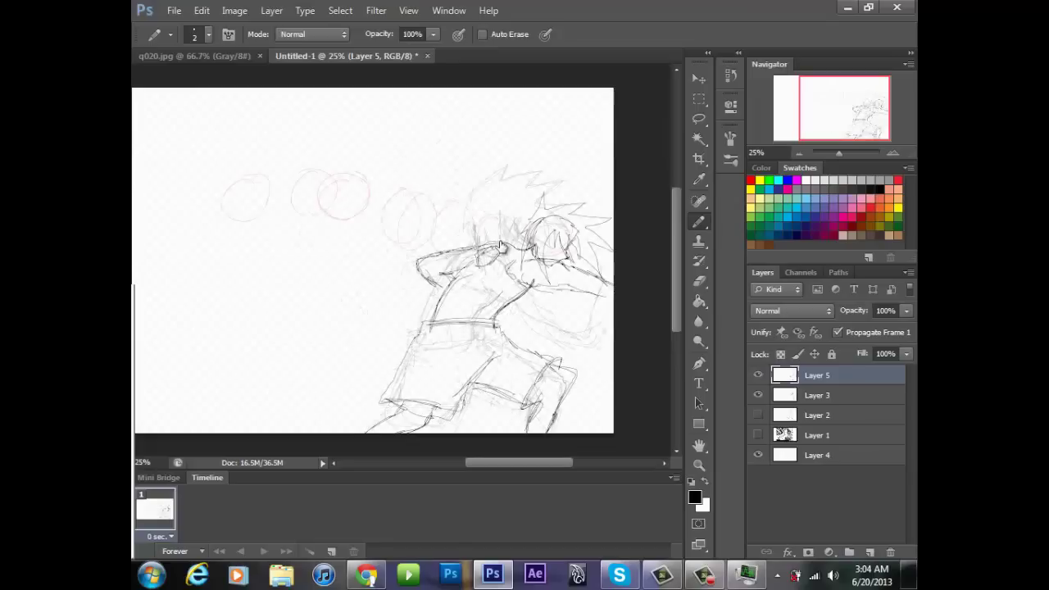
pyautogui.click(758, 415)
pyautogui.click(758, 395)
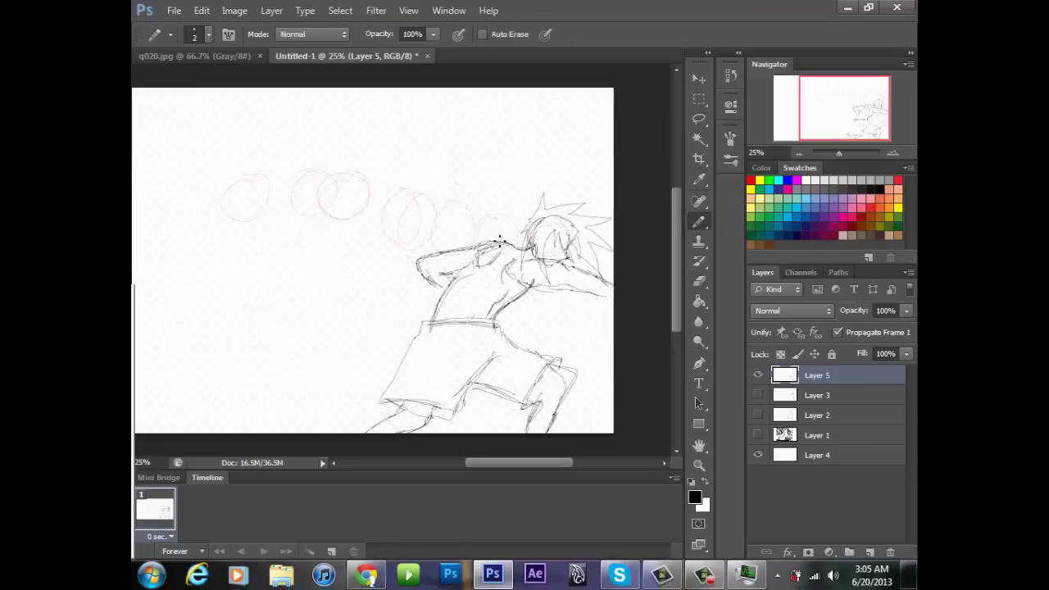
# Refine the third figure's front leg, shorts, outstretched arm and back lines on Layer 5
pyautogui.moveTo(569, 371); pyautogui.dragTo(549, 427)
pyautogui.moveTo(562, 336)
pyautogui.mouseDown()
pyautogui.moveTo(495, 354)
pyautogui.moveTo(474, 341)
pyautogui.mouseUp()
pyautogui.moveTo(504, 357); pyautogui.dragTo(447, 408)
pyautogui.moveTo(525, 287); pyautogui.dragTo(613, 300)
pyautogui.moveTo(450, 277)
pyautogui.mouseDown()
pyautogui.moveTo(423, 293)
pyautogui.moveTo(385, 398)
pyautogui.mouseUp()
pyautogui.moveTo(408, 321); pyautogui.dragTo(427, 352)
# Add three animation frames, showing Layer 3 in frame 2, Layer 2 in frame 3 and Layer 1 in frame 4
pyautogui.click(331, 551)
pyautogui.click(757, 376)
pyautogui.click(757, 395)
pyautogui.click(817, 394)
pyautogui.click(331, 552)
pyautogui.click(817, 415)
pyautogui.click(331, 551)
pyautogui.click(757, 435)
pyautogui.click(817, 435)
# Select all four animation frames and set their delay to 0.1 seconds
pyautogui.moveTo(518, 463); pyautogui.dragTo(504, 463)
pyautogui.hotkey('ctrl', '-')
pyautogui.keyDown('shift'); pyautogui.click(155, 510); pyautogui.keyUp('shift')
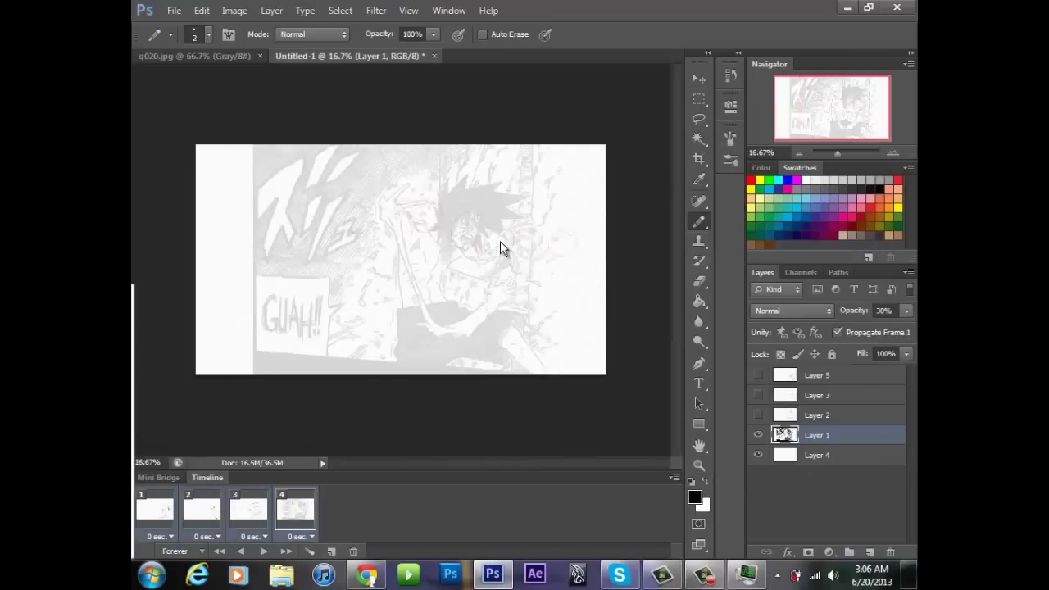
pyautogui.click(300, 537)
# Play the four-frame animation repeatedly to review the motion, and stop it on frame 2
pyautogui.click(264, 551)
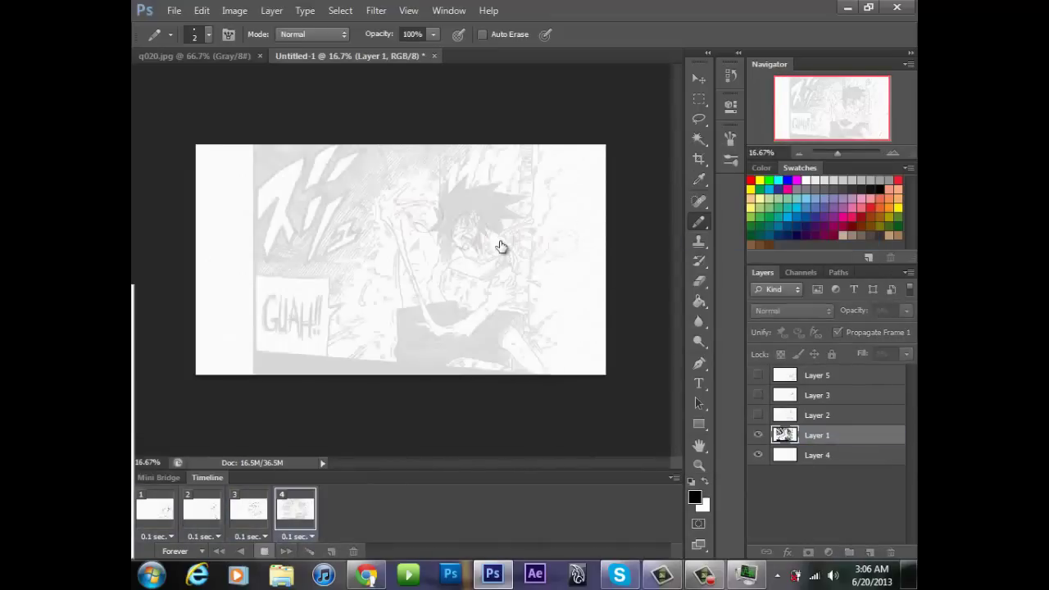
pyautogui.press('space')
pyautogui.press('space')
pyautogui.press('space')
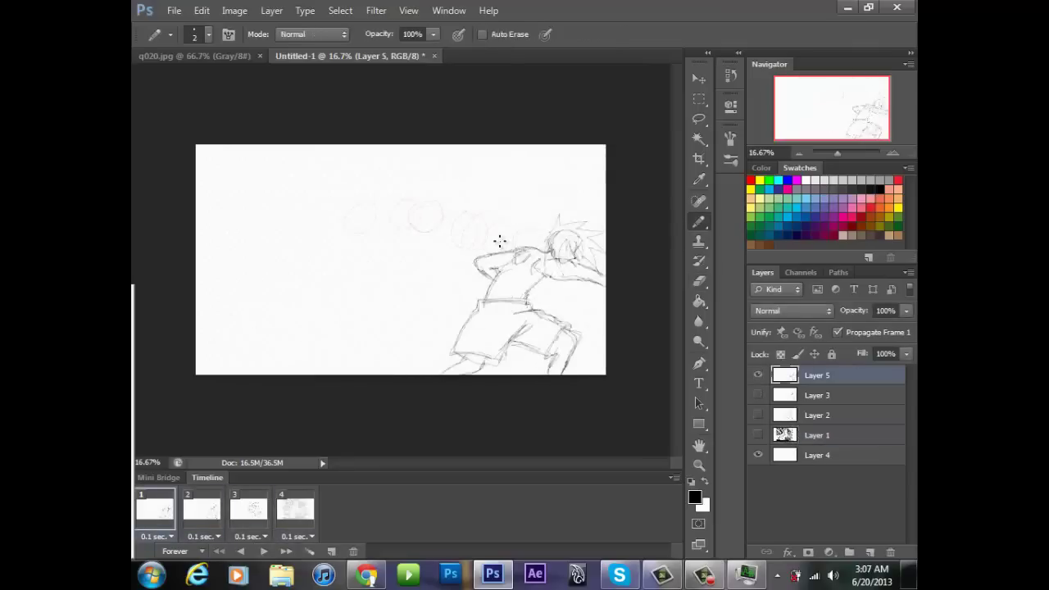
pyautogui.press('space')
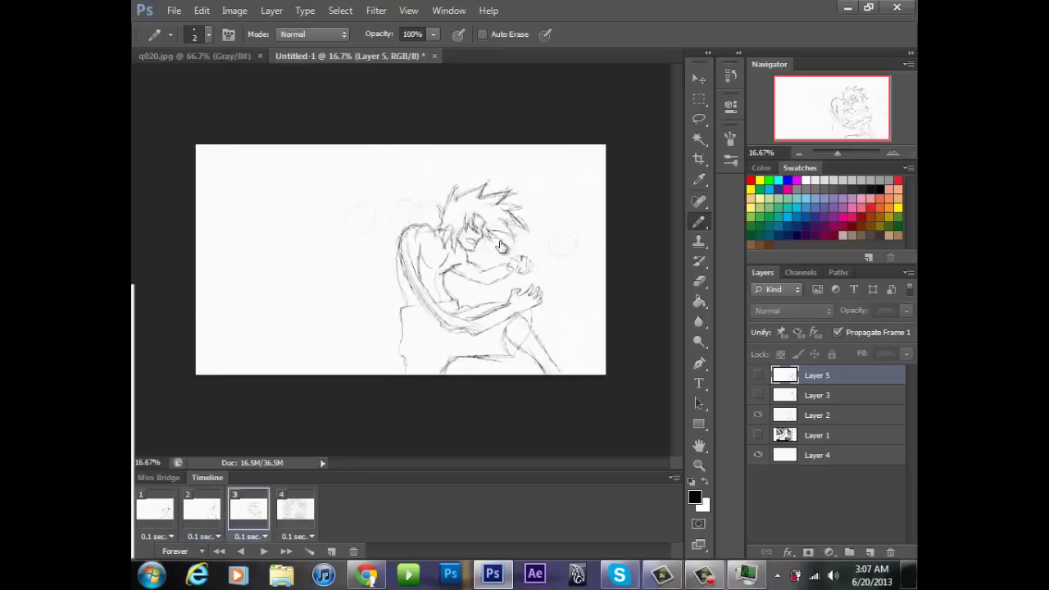
pyautogui.press('space')
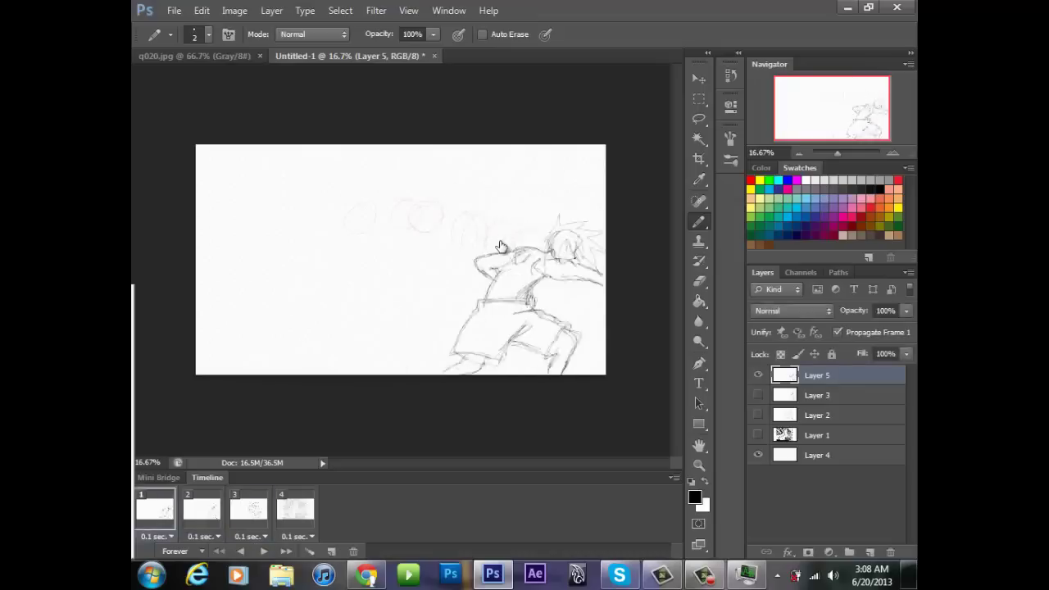
pyautogui.press('space')
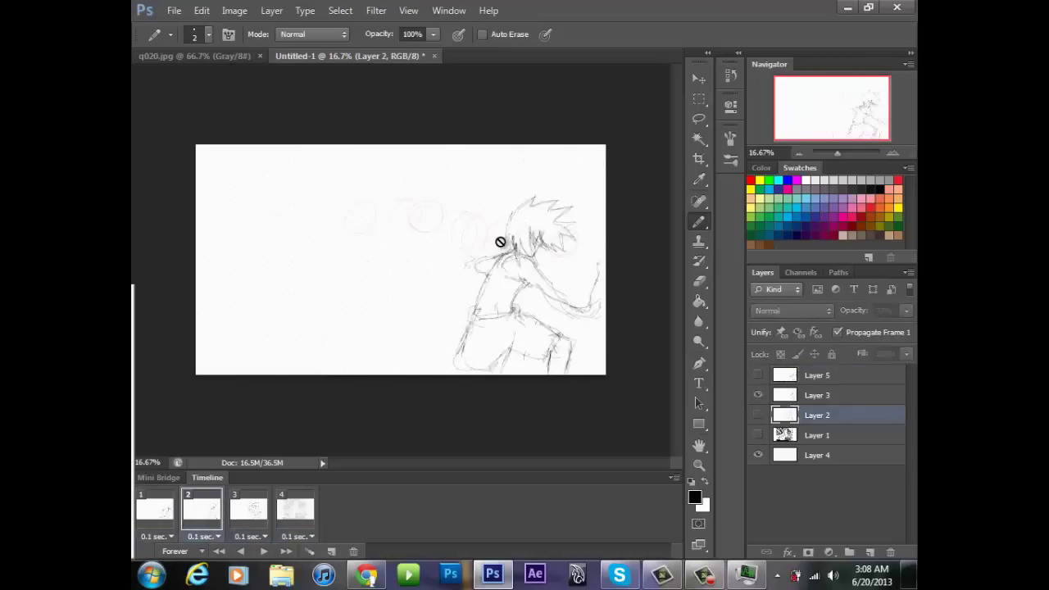
# Free-transform the second figure on Layer 3, enlarging it to match the traced character's proportions
pyautogui.hotkey('alt', ']')
pyautogui.hotkey('ctrl', 't')
pyautogui.press('v')
pyautogui.press('Return')
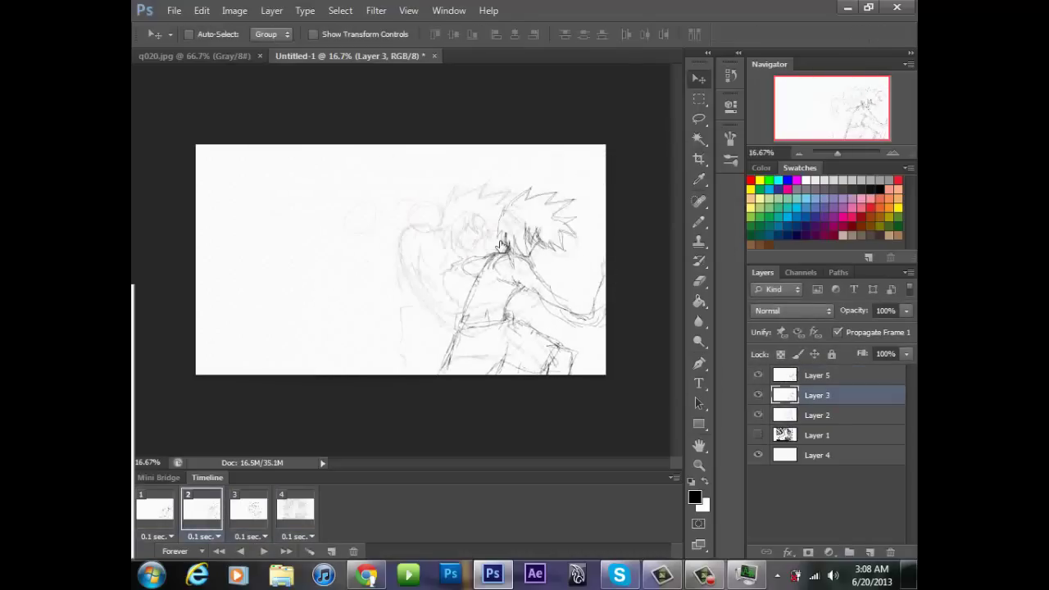
# Free-transform the third figure on Layer 5 and play the animation to check the adjusted poses
pyautogui.hotkey('alt', ']')
pyautogui.hotkey('ctrl', 't')
pyautogui.press('v')
pyautogui.press('Return')
pyautogui.press('space')
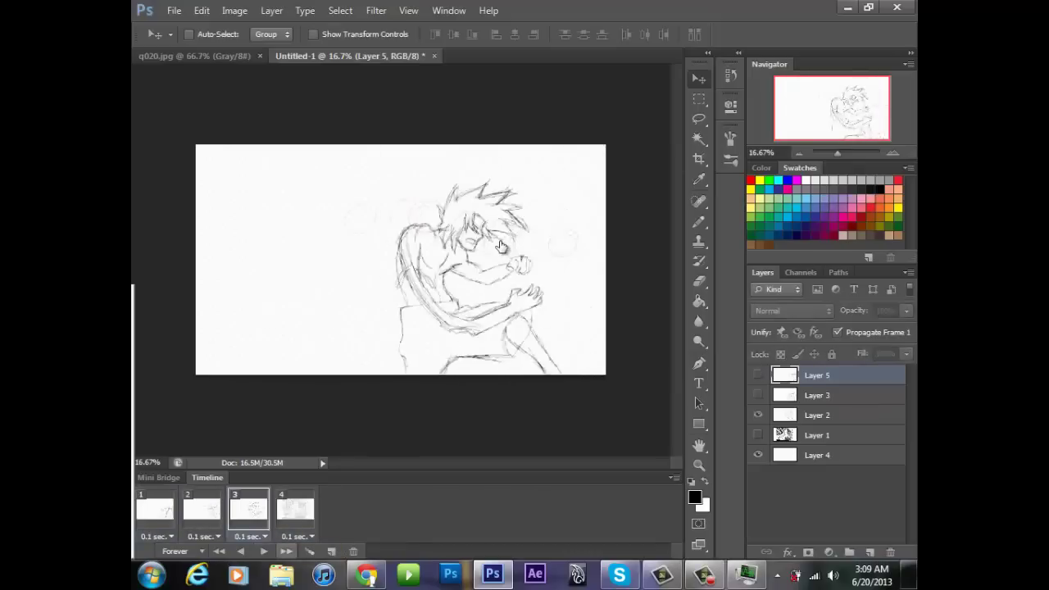
# Add a fifth animation frame with Layer 1 visible and a new layer above Layer 5
pyautogui.hotkey('ctrl', 'alt', 'shift', 'f')
pyautogui.hotkey('ctrl', ',')
pyautogui.hotkey('ctrl', ',')
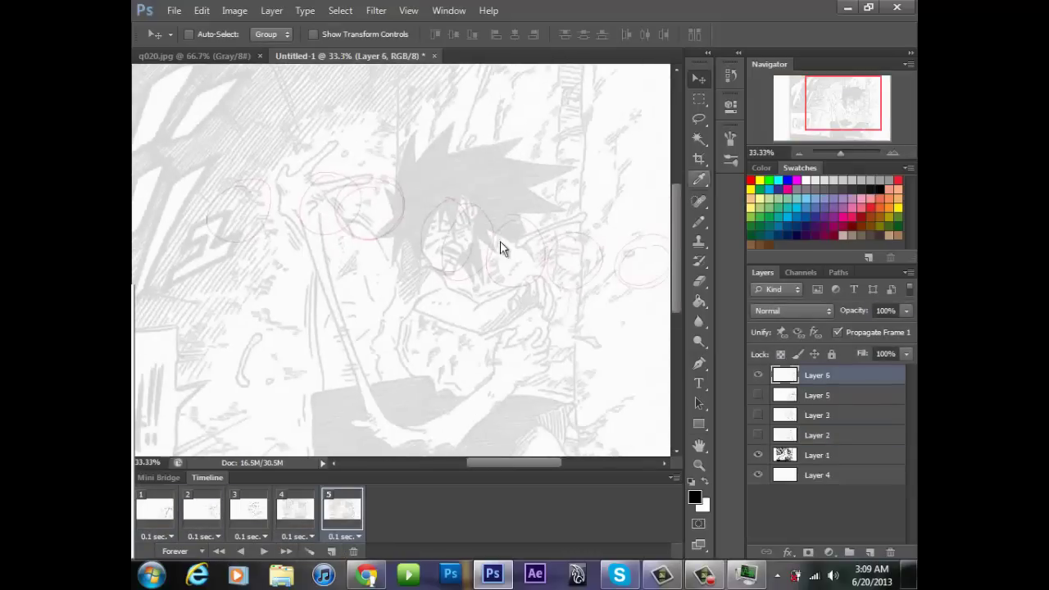
# Sketch a head outline over the red circle and the long upper-arm lines down to the elbow on Layer 6
pyautogui.press('b')
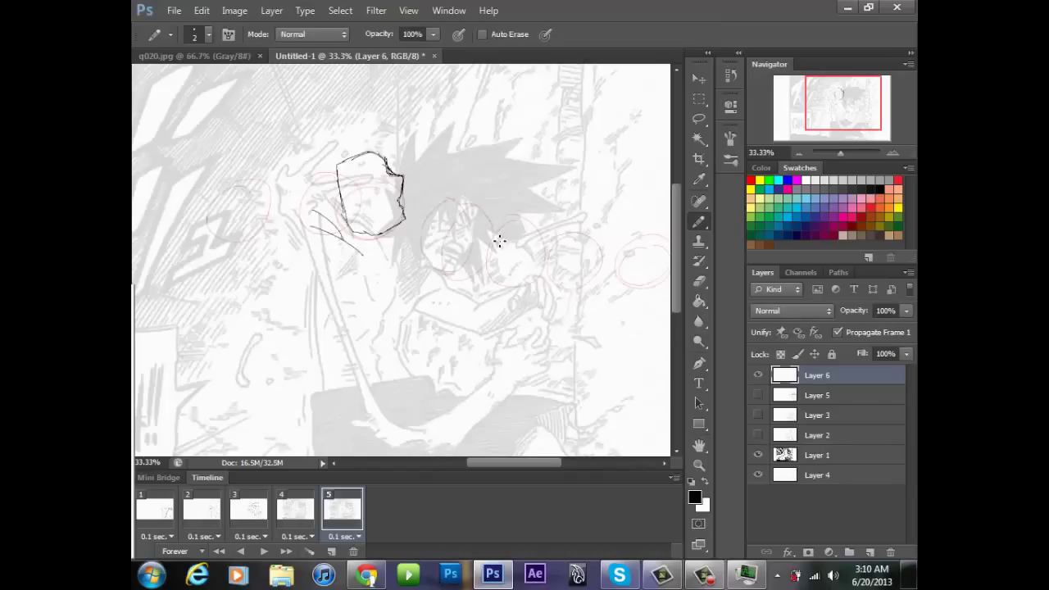
pyautogui.moveTo(288, 130); pyautogui.dragTo(282, 147)
pyautogui.moveTo(247, 125)
pyautogui.mouseDown()
pyautogui.moveTo(271, 127)
pyautogui.moveTo(302, 385)
pyautogui.mouseUp()
pyautogui.moveTo(239, 182); pyautogui.dragTo(292, 411)
# Draw the elbow, the forearm extending from it and the hand with curled fingers on Layer 6
pyautogui.moveTo(499, 241); pyautogui.dragTo(521, 198)
pyautogui.moveTo(323, 336)
pyautogui.mouseDown()
pyautogui.moveTo(404, 367)
pyautogui.moveTo(372, 395)
pyautogui.mouseUp()
pyautogui.moveTo(328, 362); pyautogui.dragTo(413, 380)
pyautogui.moveTo(336, 375)
pyautogui.mouseDown()
pyautogui.moveTo(406, 394)
pyautogui.moveTo(454, 344)
pyautogui.mouseUp()
pyautogui.moveTo(350, 383)
pyautogui.mouseDown()
pyautogui.moveTo(414, 399)
pyautogui.moveTo(502, 336)
pyautogui.mouseUp()
pyautogui.moveTo(455, 341); pyautogui.dragTo(512, 281)
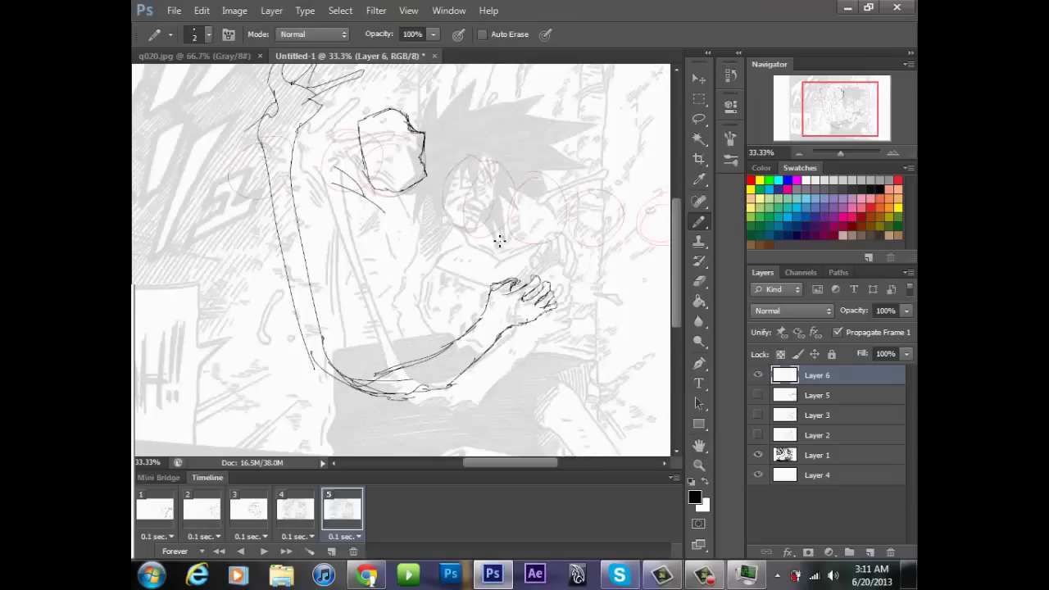
# Sketch the shoulder lines and both sides of the torso down to the waist on Layer 6
pyautogui.hotkey('ctrl', '-')
pyautogui.moveTo(350, 158)
pyautogui.mouseDown()
pyautogui.moveTo(383, 226)
pyautogui.moveTo(365, 326)
pyautogui.mouseUp()
pyautogui.moveTo(355, 218); pyautogui.dragTo(365, 314)
pyautogui.moveTo(410, 217); pyautogui.dragTo(428, 317)
pyautogui.moveTo(405, 208); pyautogui.dragTo(418, 281)
# Sketch the forward-stretched second arm with its hand and the waist and leg lines below the torso on Layer 6
pyautogui.moveTo(434, 229); pyautogui.dragTo(492, 243)
pyautogui.moveTo(418, 252); pyautogui.dragTo(474, 261)
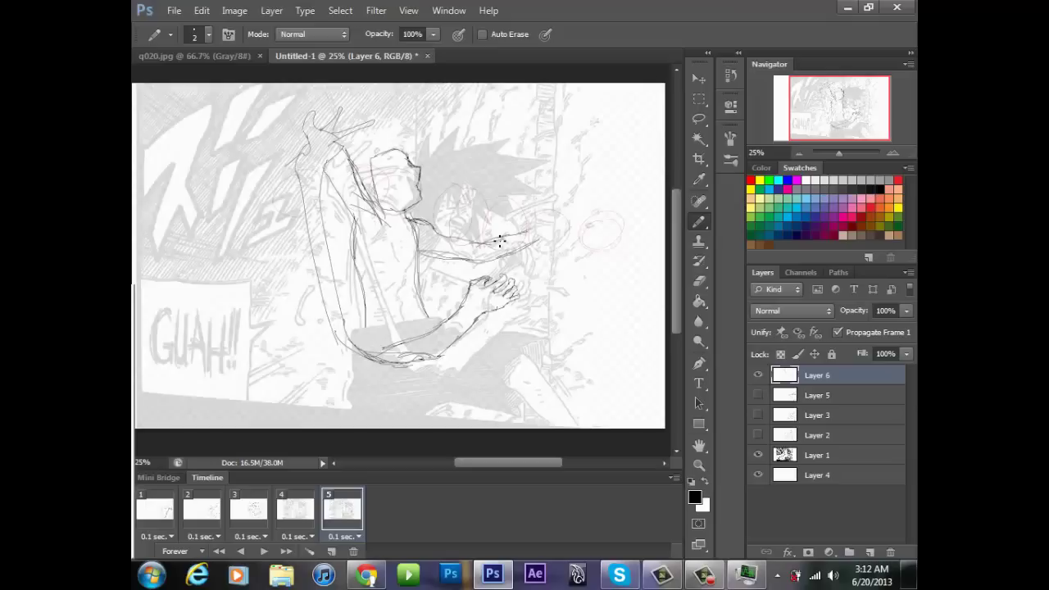
pyautogui.moveTo(358, 364); pyautogui.dragTo(360, 426)
pyautogui.moveTo(362, 325)
pyautogui.mouseDown()
pyautogui.moveTo(450, 314)
pyautogui.moveTo(499, 417)
pyautogui.moveTo(491, 423)
pyautogui.mouseUp()
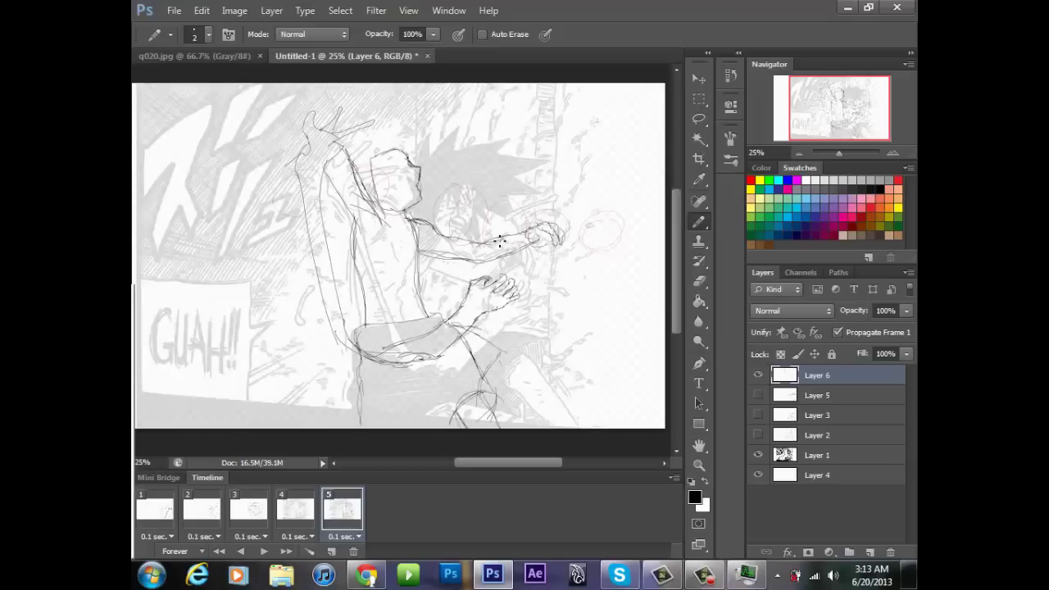
# Draw the spiky hair around the head, from the crown spikes to the strands at the face and back of the head
pyautogui.moveTo(379, 139); pyautogui.dragTo(399, 90)
pyautogui.moveTo(400, 90); pyautogui.dragTo(408, 132)
pyautogui.moveTo(412, 129)
pyautogui.mouseDown()
pyautogui.moveTo(443, 93)
pyautogui.moveTo(433, 141)
pyautogui.mouseUp()
pyautogui.moveTo(478, 111)
pyautogui.mouseDown()
pyautogui.moveTo(441, 156)
pyautogui.moveTo(371, 199)
pyautogui.mouseUp()
pyautogui.moveTo(377, 162); pyautogui.dragTo(370, 190)
pyautogui.moveTo(446, 174); pyautogui.dragTo(416, 201)
pyautogui.moveTo(472, 127)
pyautogui.mouseDown()
pyautogui.moveTo(426, 182)
pyautogui.moveTo(430, 139)
pyautogui.mouseUp()
pyautogui.moveTo(395, 106)
pyautogui.mouseDown()
pyautogui.moveTo(384, 139)
pyautogui.moveTo(352, 152)
pyautogui.mouseUp()
pyautogui.moveTo(350, 131); pyautogui.dragTo(339, 195)
pyautogui.moveTo(343, 159); pyautogui.dragTo(358, 223)
pyautogui.moveTo(360, 114)
pyautogui.mouseDown()
pyautogui.moveTo(344, 156)
pyautogui.moveTo(380, 165)
pyautogui.mouseUp()
# Hide Layers 1 and 4 and erase the stray lines around the face and neck on Layer 6
pyautogui.press('e')
pyautogui.moveTo(374, 206); pyautogui.dragTo(401, 214)
pyautogui.click(758, 454)
pyautogui.click(758, 475)
pyautogui.moveTo(371, 167); pyautogui.dragTo(370, 180)
pyautogui.moveTo(435, 202); pyautogui.dragTo(426, 209)
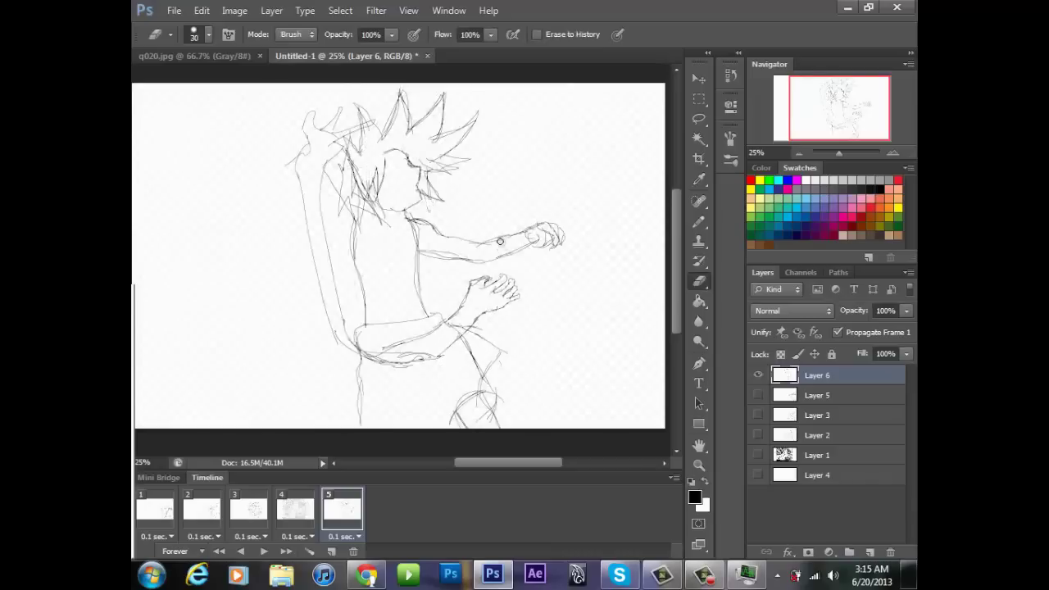
# Erase part of the front hair and redraw its spikes on Layer 6
pyautogui.press('b')
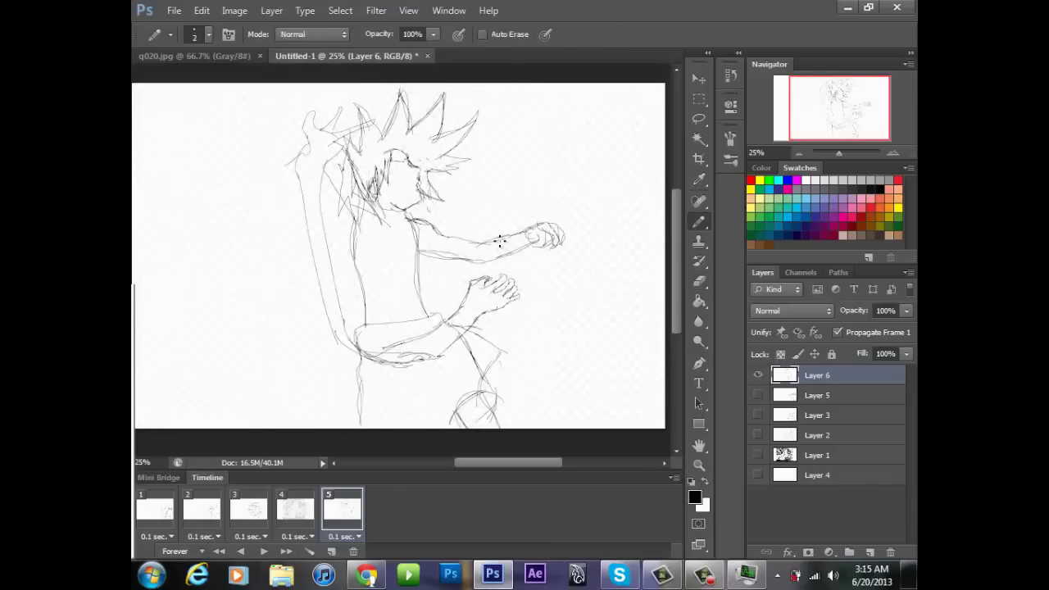
pyautogui.press('e')
pyautogui.moveTo(477, 114); pyautogui.dragTo(445, 154)
pyautogui.press('b')
pyautogui.moveTo(444, 93); pyautogui.dragTo(410, 129)
pyautogui.moveTo(336, 141); pyautogui.dragTo(361, 155)
# Strengthen the back contour from shoulder to waist on Layer 6, with Layer 1 shown as reference
pyautogui.moveTo(356, 158)
pyautogui.mouseDown()
pyautogui.moveTo(337, 210)
pyautogui.moveTo(356, 269)
pyautogui.mouseUp()
pyautogui.moveTo(354, 215); pyautogui.dragTo(366, 303)
pyautogui.moveTo(358, 194); pyautogui.dragTo(355, 273)
pyautogui.moveTo(362, 255); pyautogui.dragTo(366, 315)
pyautogui.click(758, 455)
pyautogui.moveTo(352, 226); pyautogui.dragTo(365, 311)
pyautogui.moveTo(353, 220); pyautogui.dragTo(359, 269)
pyautogui.press('g')
pyautogui.click(524, 185)
pyautogui.hotkey('ctrl', 'z')
# Erase excess strokes along the back contour on Layer 6 and hide Layer 1
pyautogui.press('e')
pyautogui.moveTo(359, 216); pyautogui.dragTo(360, 298)
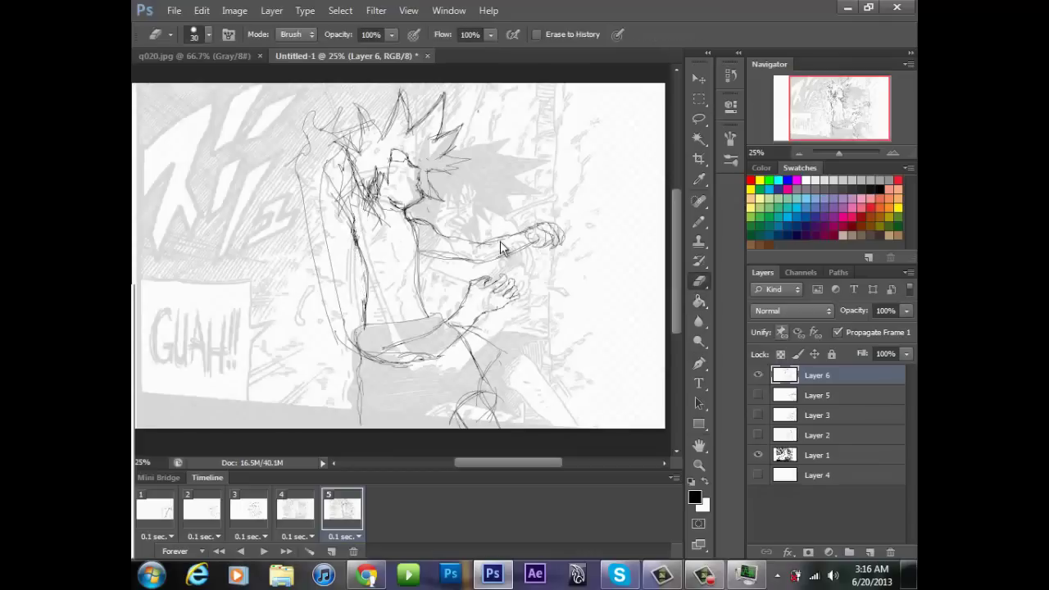
pyautogui.click(758, 454)
# Rework the thigh and knee lines on Layer 6 and play the animation to check the pose
pyautogui.hotkey('ctrl', '-')
pyautogui.press('b')
pyautogui.moveTo(483, 350); pyautogui.dragTo(496, 370)
pyautogui.press('e')
pyautogui.moveTo(477, 310); pyautogui.dragTo(497, 322)
pyautogui.press('b')
pyautogui.moveTo(446, 335)
pyautogui.mouseDown()
pyautogui.moveTo(461, 373)
pyautogui.moveTo(497, 338)
pyautogui.mouseUp()
pyautogui.moveTo(490, 344); pyautogui.dragTo(468, 373)
pyautogui.press('e')
pyautogui.press('space')
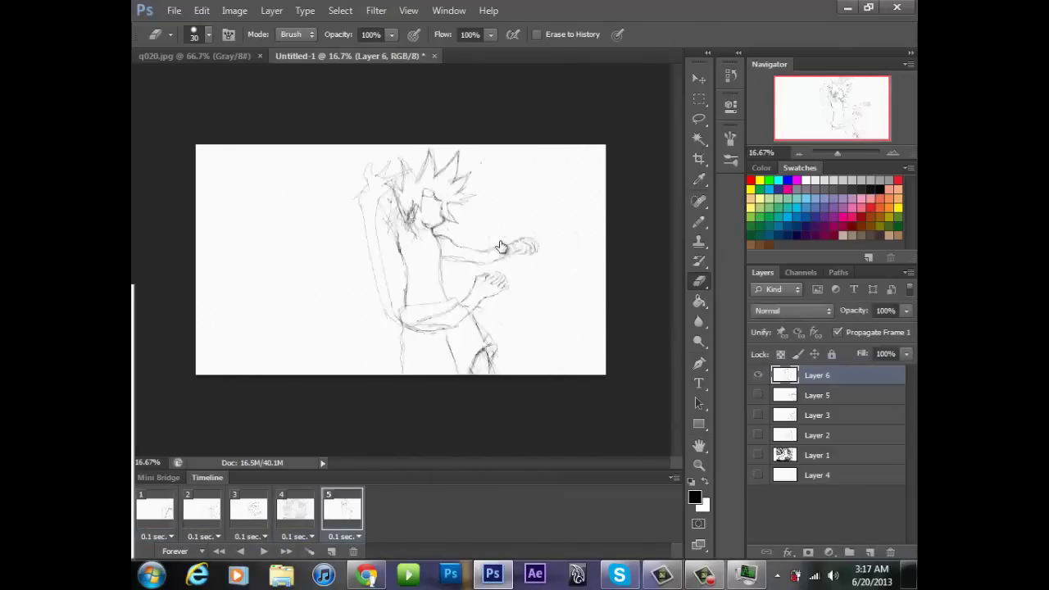
pyautogui.press('space')
# Lasso the raised arm on Layer 6 and move it away from the head
pyautogui.press('l')
pyautogui.hotkey('ctrl', '+')
pyautogui.moveTo(331, 123)
pyautogui.mouseDown()
pyautogui.moveTo(365, 240)
pyautogui.moveTo(353, 167)
pyautogui.mouseUp()
pyautogui.press('v')
pyautogui.moveTo(359, 226); pyautogui.dragTo(329, 229)
pyautogui.hotkey('ctrl', 'd')
# Select the raised arm again and free-transform it so its lower end meets the elbow at the waist
pyautogui.press('l')
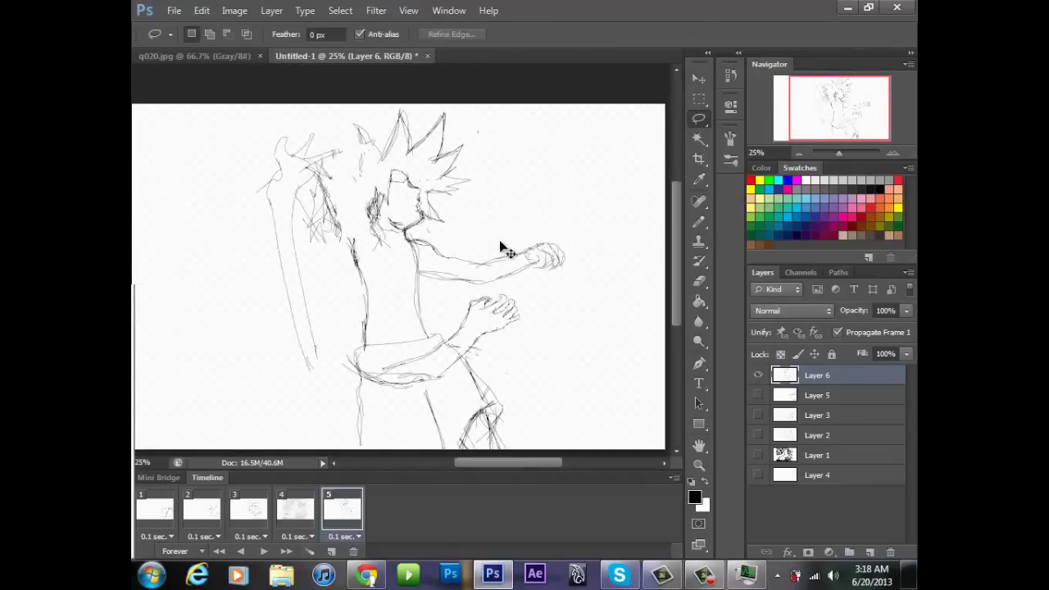
pyautogui.moveTo(316, 131); pyautogui.dragTo(319, 135)
pyautogui.hotkey('ctrl', 't')
pyautogui.moveTo(355, 126); pyautogui.dragTo(338, 115)
pyautogui.moveTo(302, 245); pyautogui.dragTo(383, 225)
pyautogui.press('Return')
pyautogui.press('b')
pyautogui.hotkey('ctrl', 'd')
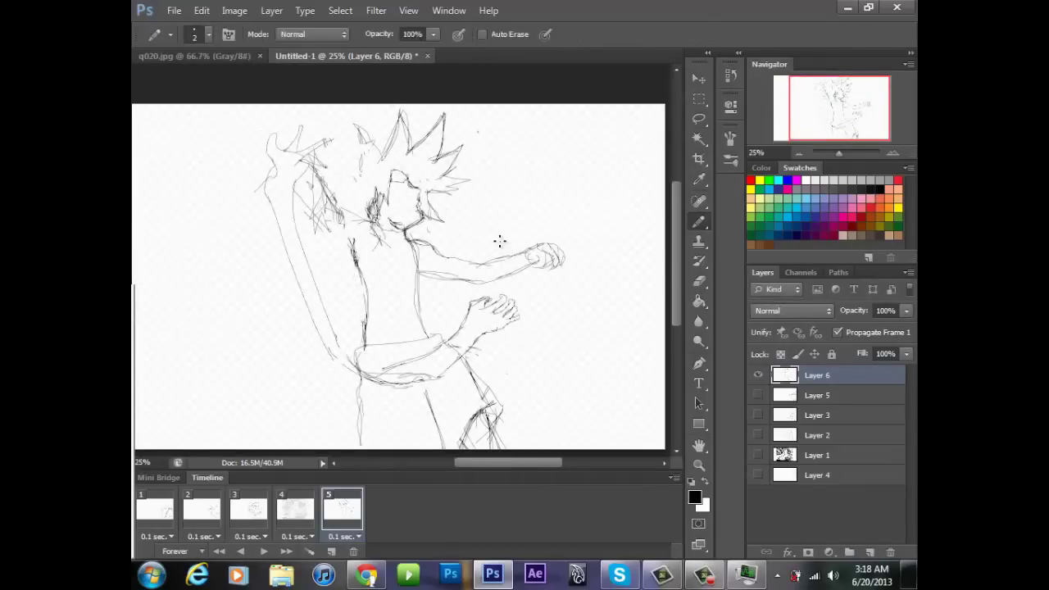
# Play the animation to check the fifth frame's repositioned arm
pyautogui.scroll(-1, 500, 241)
pyautogui.press('space')
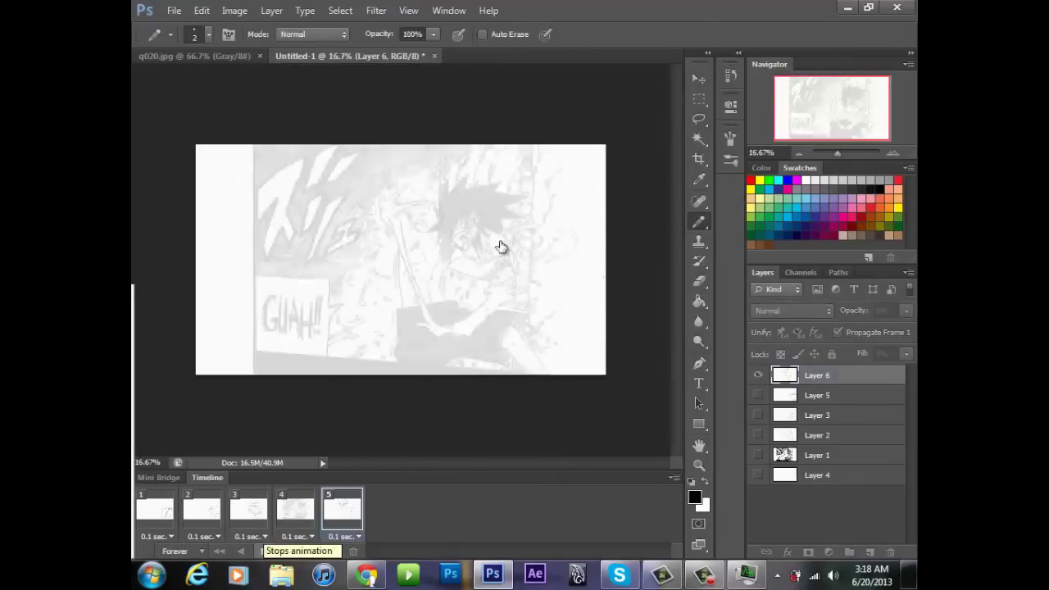
pyautogui.press('space')
# Add a sixth animation frame with a new layer above Layer 6, and set Layer 6's opacity to 43%
pyautogui.press('F2')
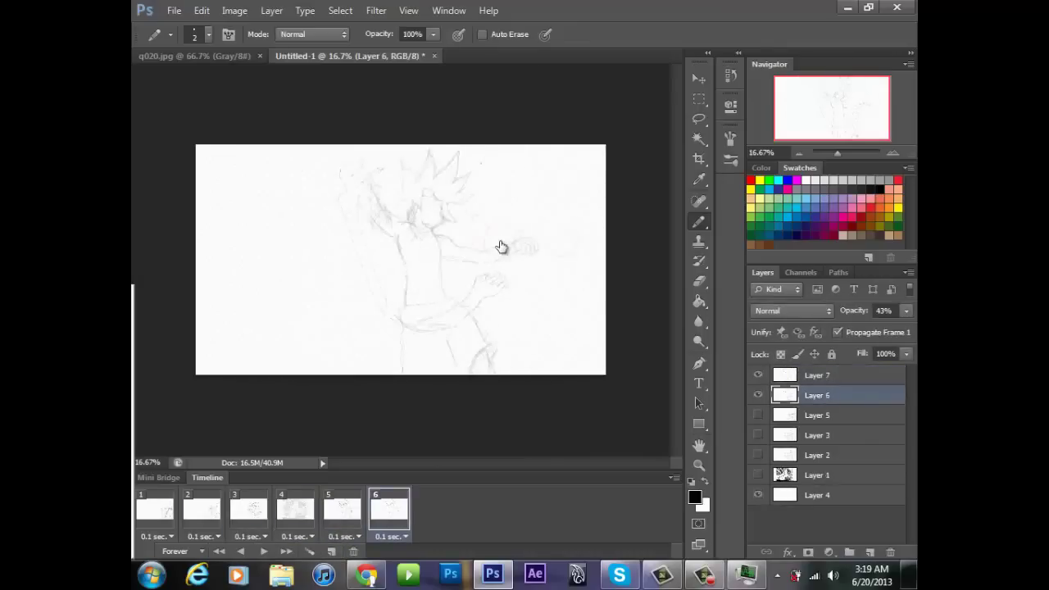
pyautogui.hotkey('ctrl', '+')
pyautogui.hotkey('ctrl', '+')
# Fill in the hair at the back of the head on Layer 6 and make Layer 7 active
pyautogui.hotkey('alt', '[')
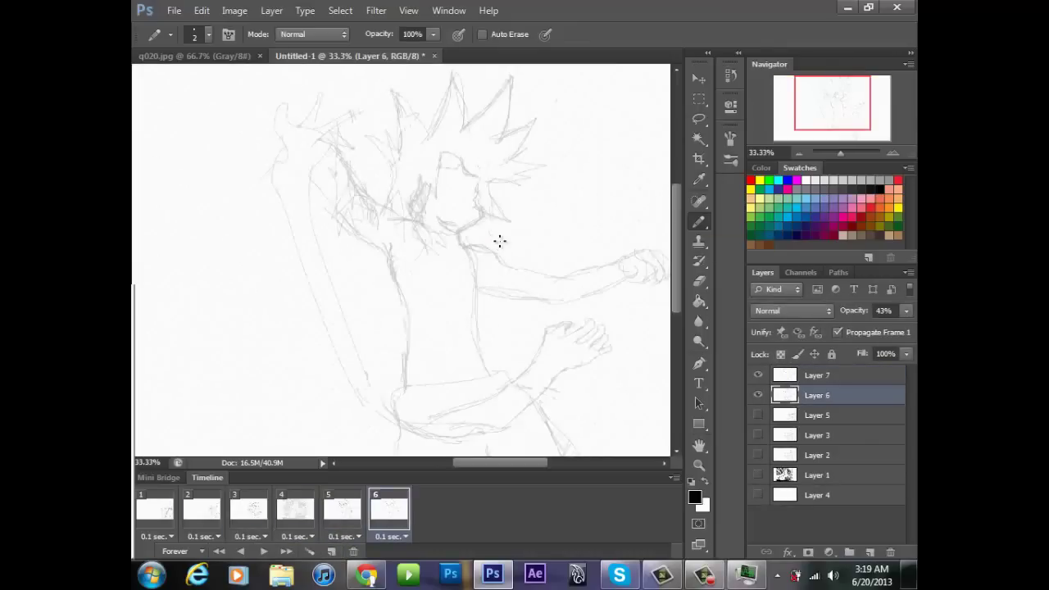
pyautogui.press('e')
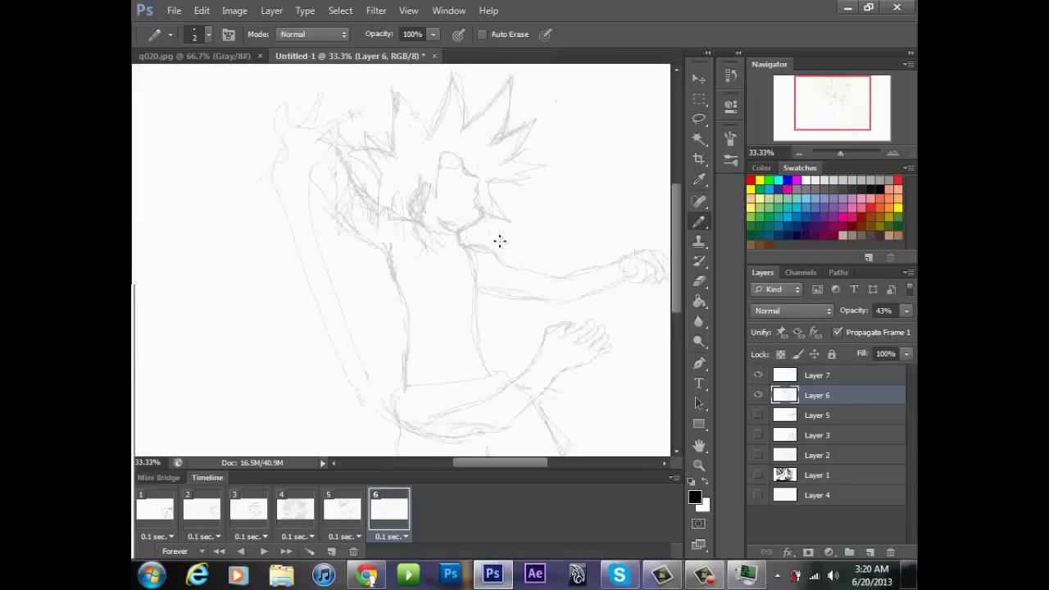
pyautogui.hotkey('alt', ']')
# Play the animation to review the motion across the existing frames
pyautogui.hotkey('ctrl', '-')
pyautogui.hotkey('ctrl', '-')
pyautogui.press('space')
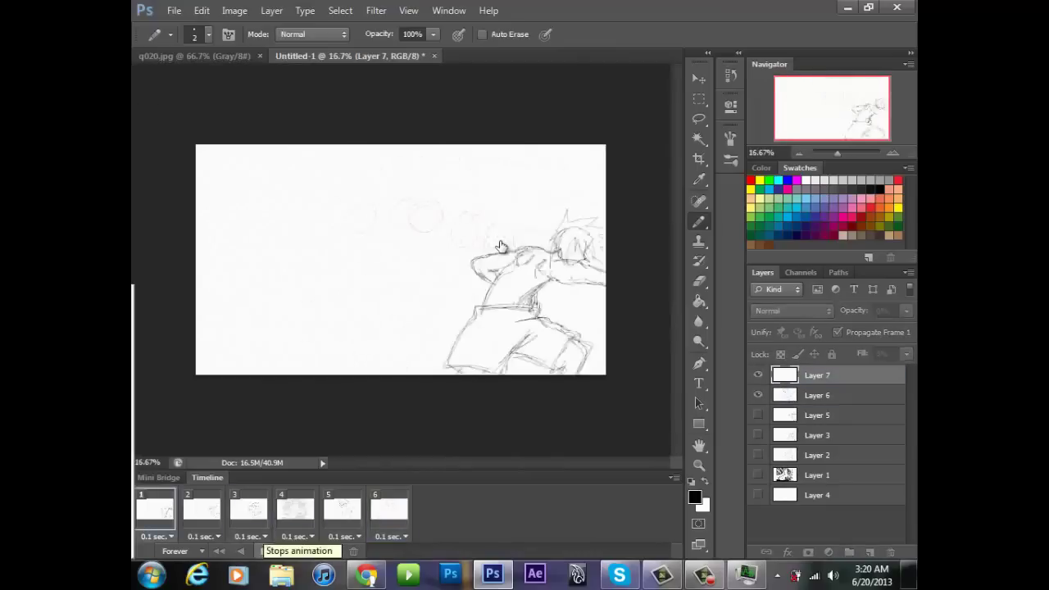
pyautogui.press('space')
# Sketch the face contour and the ear of the new pose on Layer 7
pyautogui.hotkey('ctrl', '+')
pyautogui.moveTo(443, 154); pyautogui.dragTo(461, 176)
pyautogui.moveTo(430, 156)
pyautogui.mouseDown()
pyautogui.moveTo(447, 183)
pyautogui.moveTo(430, 200)
pyautogui.mouseUp()
pyautogui.moveTo(413, 179); pyautogui.dragTo(420, 197)
# Draw the spiky hair around the crown, front and back of the head on Layer 7
pyautogui.moveTo(423, 93); pyautogui.dragTo(450, 138)
pyautogui.moveTo(457, 93); pyautogui.dragTo(475, 144)
pyautogui.moveTo(392, 107); pyautogui.dragTo(403, 156)
pyautogui.moveTo(407, 113)
pyautogui.mouseDown()
pyautogui.moveTo(427, 144)
pyautogui.moveTo(355, 168)
pyautogui.mouseUp()
pyautogui.moveTo(394, 172); pyautogui.dragTo(382, 205)
pyautogui.moveTo(488, 117); pyautogui.dragTo(477, 163)
pyautogui.moveTo(495, 155); pyautogui.dragTo(472, 215)
pyautogui.moveTo(489, 126); pyautogui.dragTo(488, 152)
# Draw the jaw and shoulder line, the back contour and the raised arm with its hand on Layer 7
pyautogui.moveTo(390, 203); pyautogui.dragTo(449, 225)
pyautogui.moveTo(342, 193); pyautogui.dragTo(400, 245)
pyautogui.moveTo(400, 245); pyautogui.dragTo(409, 335)
pyautogui.moveTo(363, 170); pyautogui.dragTo(393, 205)
pyautogui.moveTo(334, 157); pyautogui.dragTo(353, 203)
pyautogui.moveTo(367, 115); pyautogui.dragTo(345, 138)
pyautogui.moveTo(344, 100); pyautogui.dragTo(331, 136)
pyautogui.moveTo(317, 113)
pyautogui.mouseDown()
pyautogui.moveTo(312, 166)
pyautogui.moveTo(393, 344)
pyautogui.mouseUp()
# Undo the first forearm attempt and draw the forearm ending in a curled hand in front of the chest
pyautogui.moveTo(456, 315); pyautogui.dragTo(426, 360)
pyautogui.hotkey('ctrl', 'alt', 'z')
pyautogui.hotkey('ctrl', 'alt', 'z')
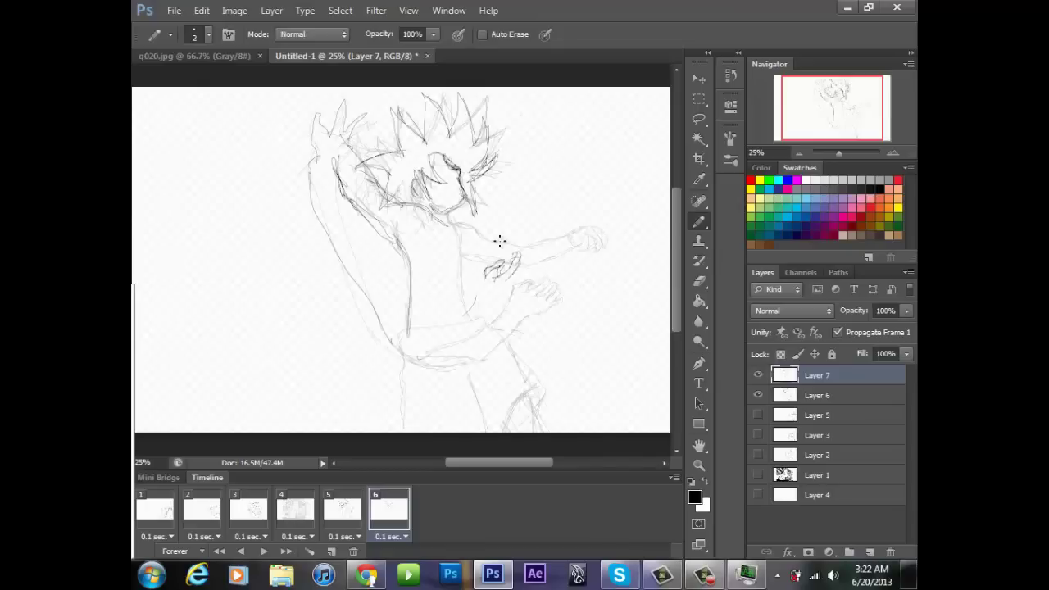
pyautogui.moveTo(485, 279); pyautogui.dragTo(443, 344)
pyautogui.moveTo(500, 302); pyautogui.dragTo(465, 359)
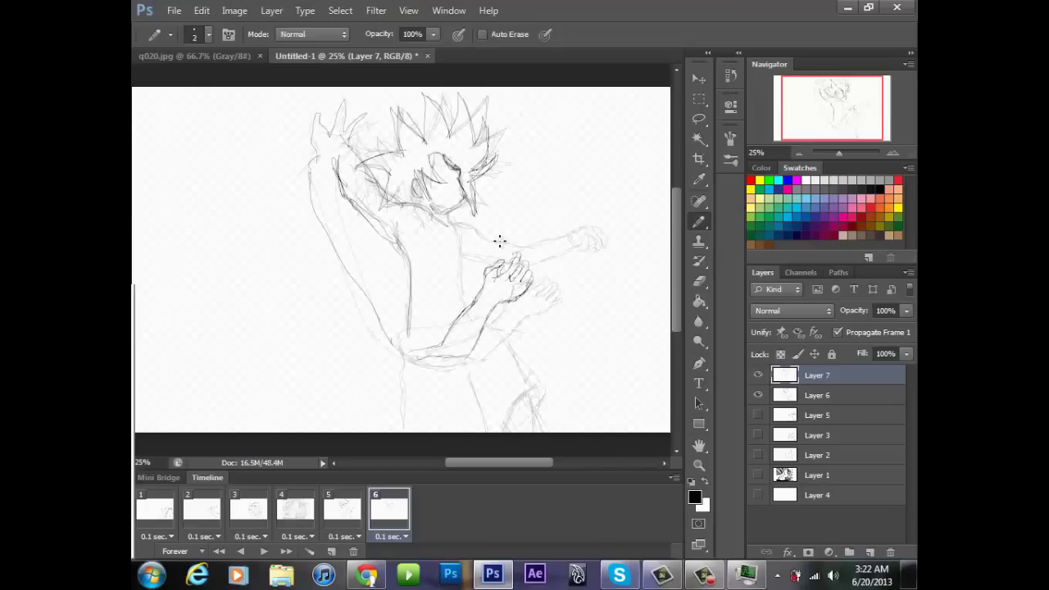
# Redraw the outer upper-arm contour and the elbow on Layer 7 so they join the forearm
pyautogui.moveTo(336, 162); pyautogui.dragTo(348, 355)
pyautogui.moveTo(348, 356); pyautogui.dragTo(428, 354)
pyautogui.moveTo(398, 354); pyautogui.dragTo(439, 336)
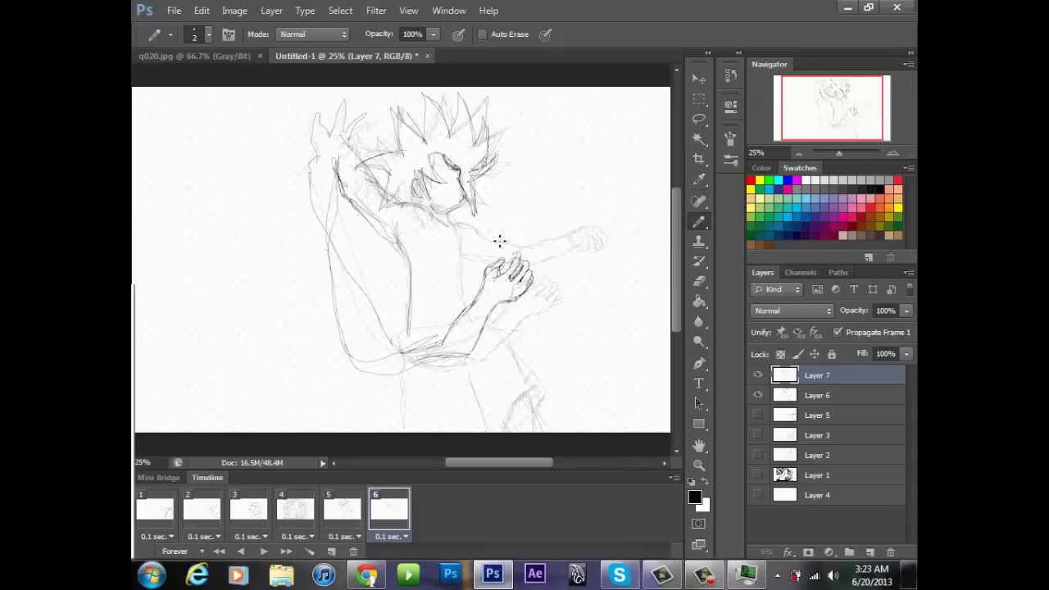
pyautogui.moveTo(329, 215); pyautogui.dragTo(352, 364)
pyautogui.press('e')
pyautogui.press('b')
# Save the document under the file name 16-1
pyautogui.hotkey('ctrl', 'shift', 's')
pyautogui.write('16-1')
pyautogui.press('Return')
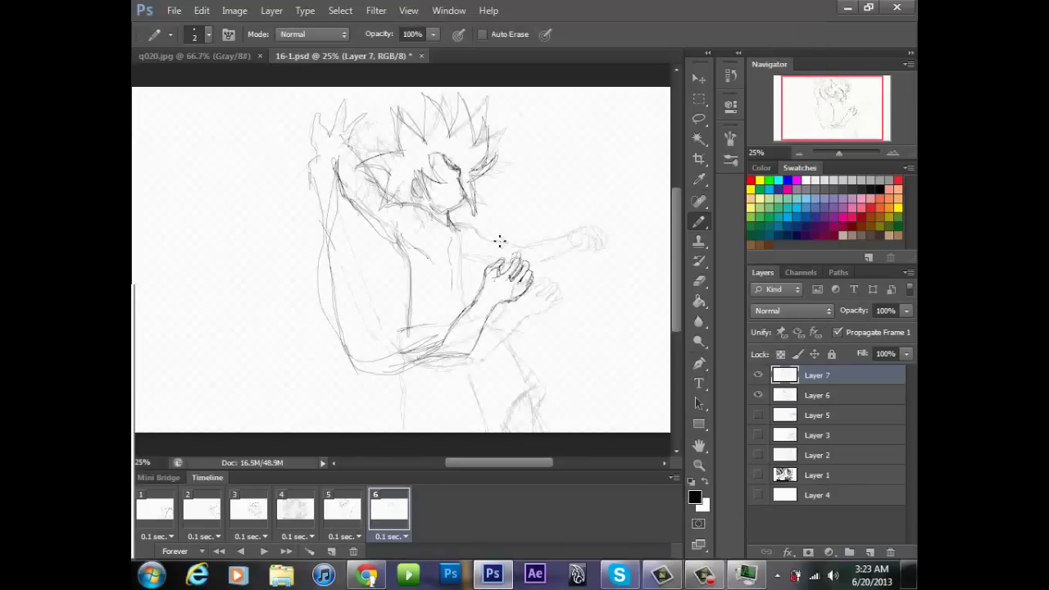
# Draw the forward-stretched arm with its hand and the leg lines below the waist on Layer 7
pyautogui.moveTo(544, 251); pyautogui.dragTo(586, 237)
pyautogui.moveTo(527, 229); pyautogui.dragTo(600, 218)
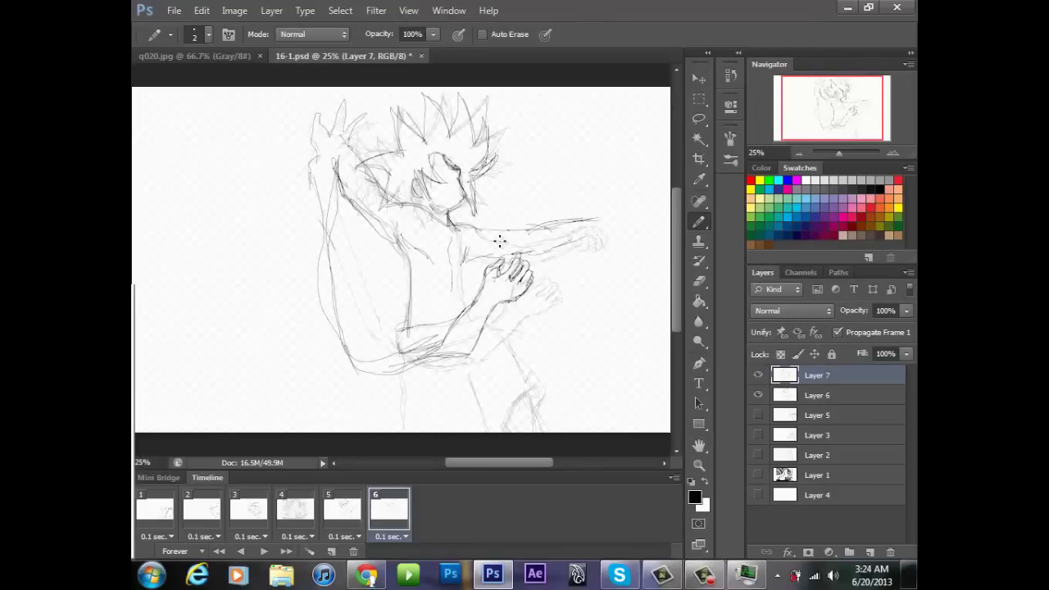
pyautogui.hotkey('ctrl', '-')
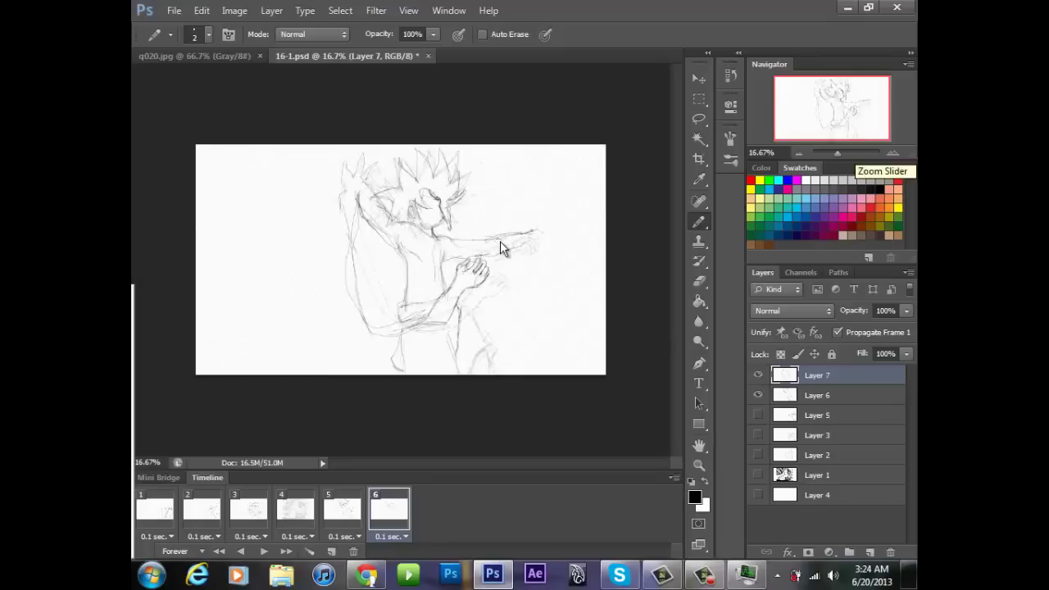
pyautogui.hotkey('ctrl', '+')
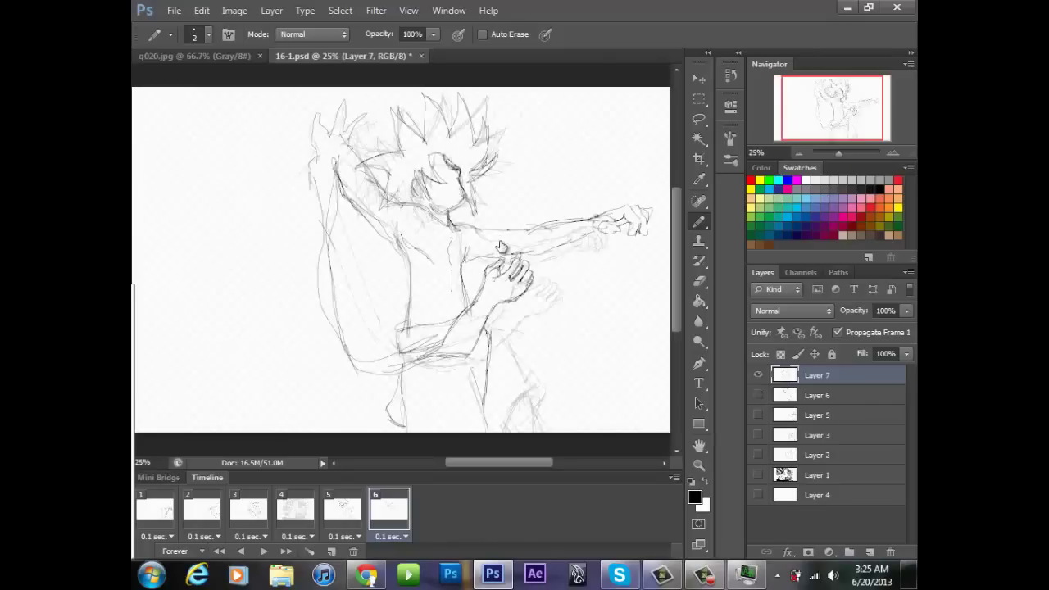
# Play the animation repeatedly and step through its frames to check the sixth pose
pyautogui.hotkey('ctrl', '-')
pyautogui.press('space')
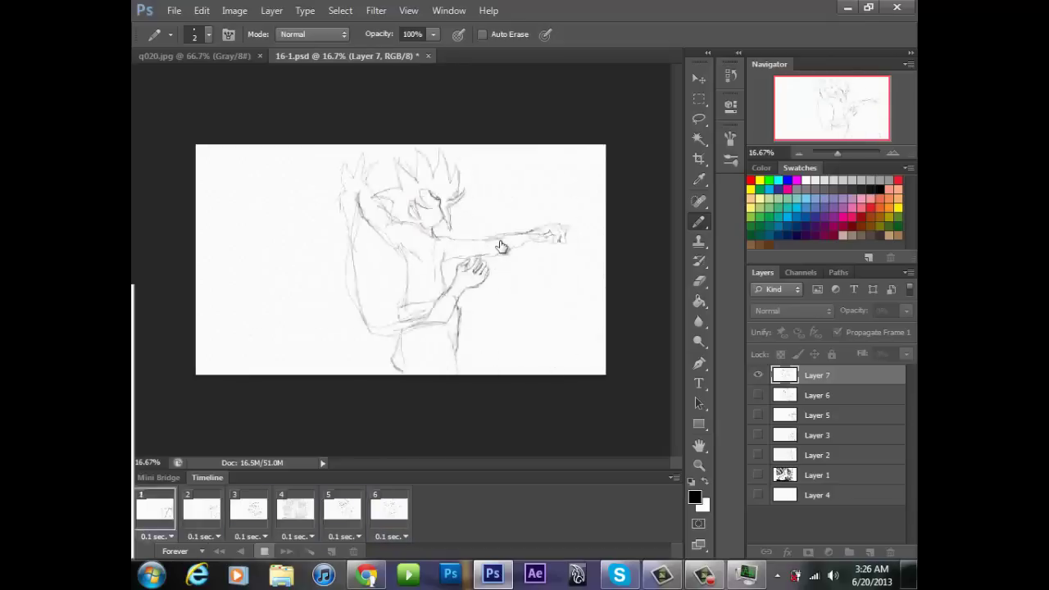
pyautogui.press('space')
pyautogui.press('Right')
pyautogui.press('Right')
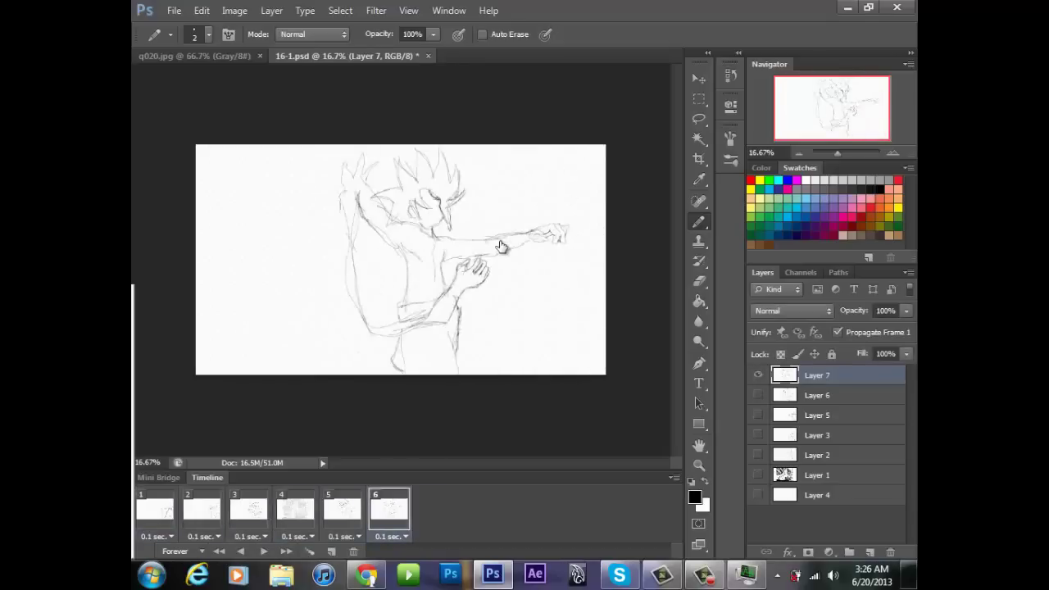
pyautogui.press('space')
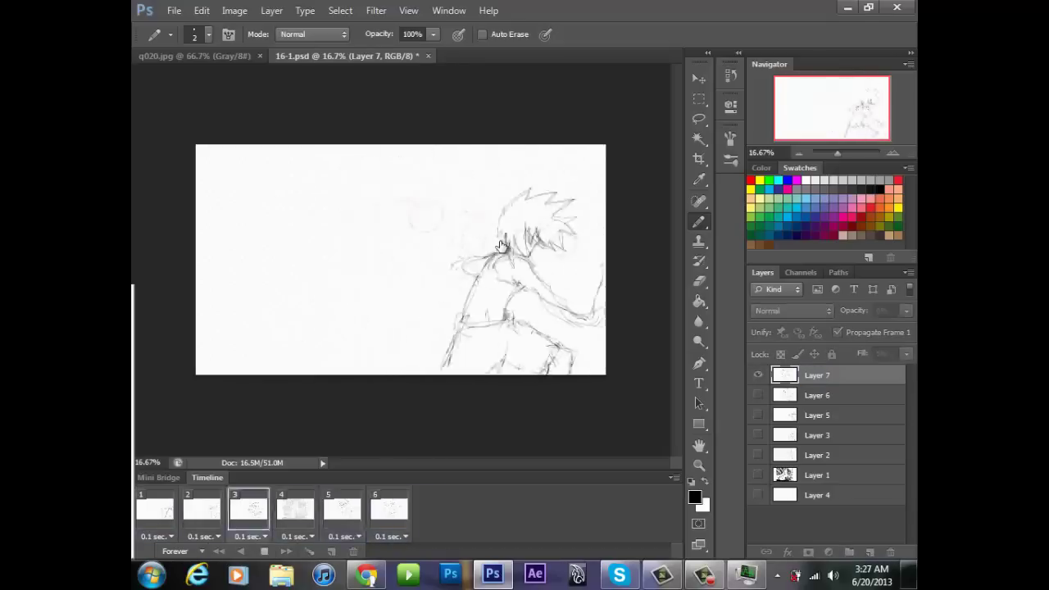
pyautogui.press('space')
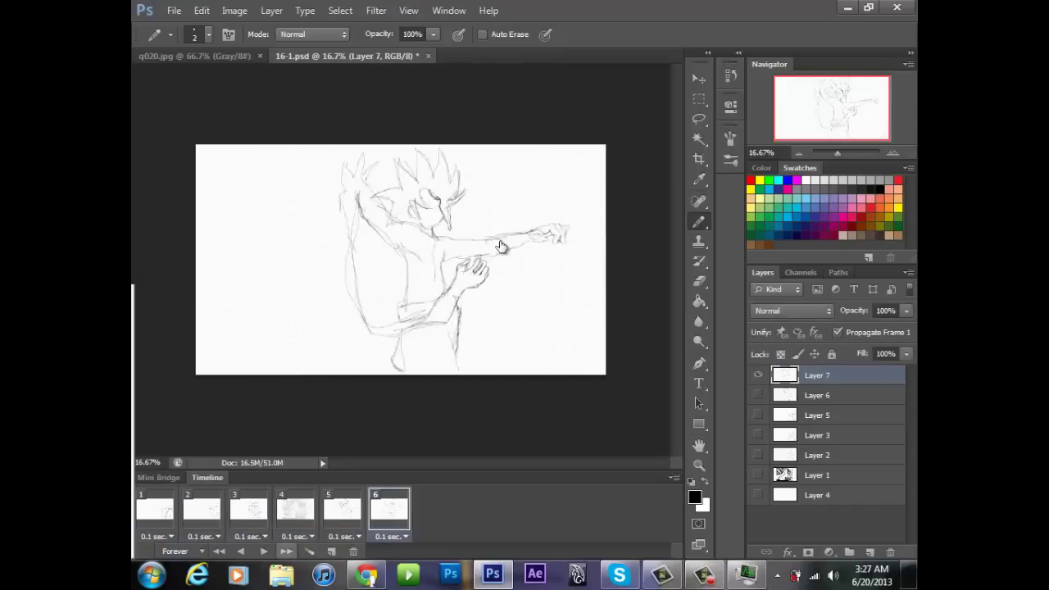
pyautogui.press('space')
pyautogui.press('space')
# Add a seventh animation frame with a new layer above Layer 7, and fade Layer 7 as a tracing guide
pyautogui.hotkey('ctrl', 'shift', 'alt', 'n')
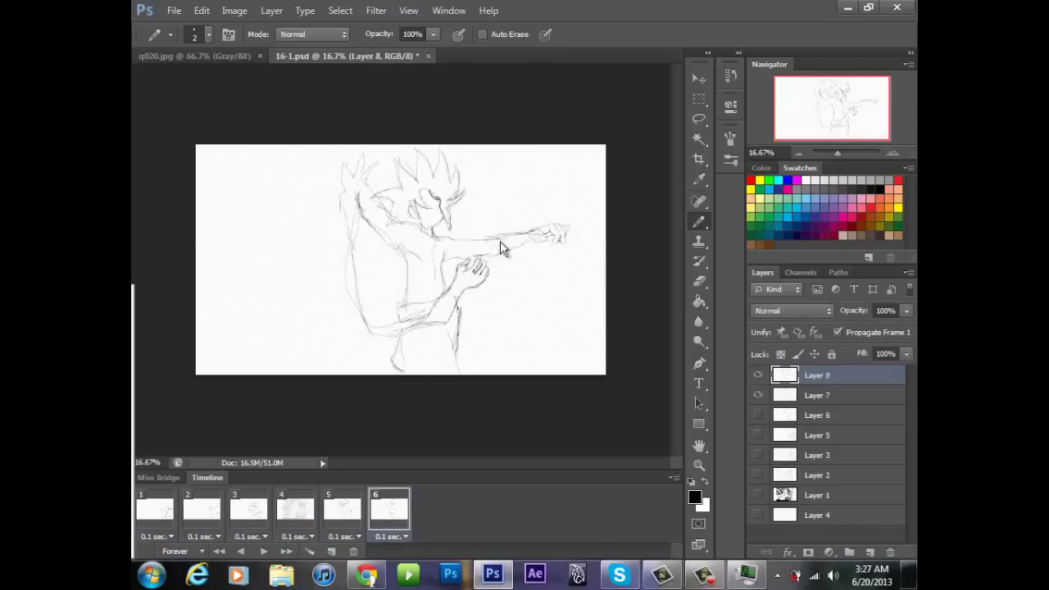
pyautogui.hotkey('ctrl', ',')
pyautogui.hotkey('ctrl', '+')
pyautogui.hotkey('ctrl', '+')
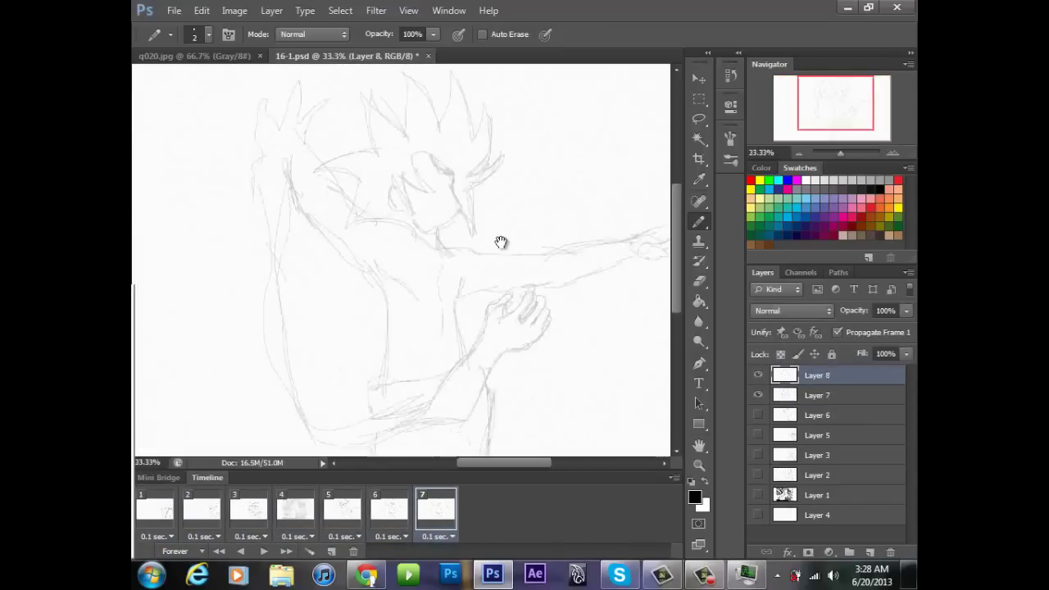
pyautogui.hotkey('ctrl', '-')
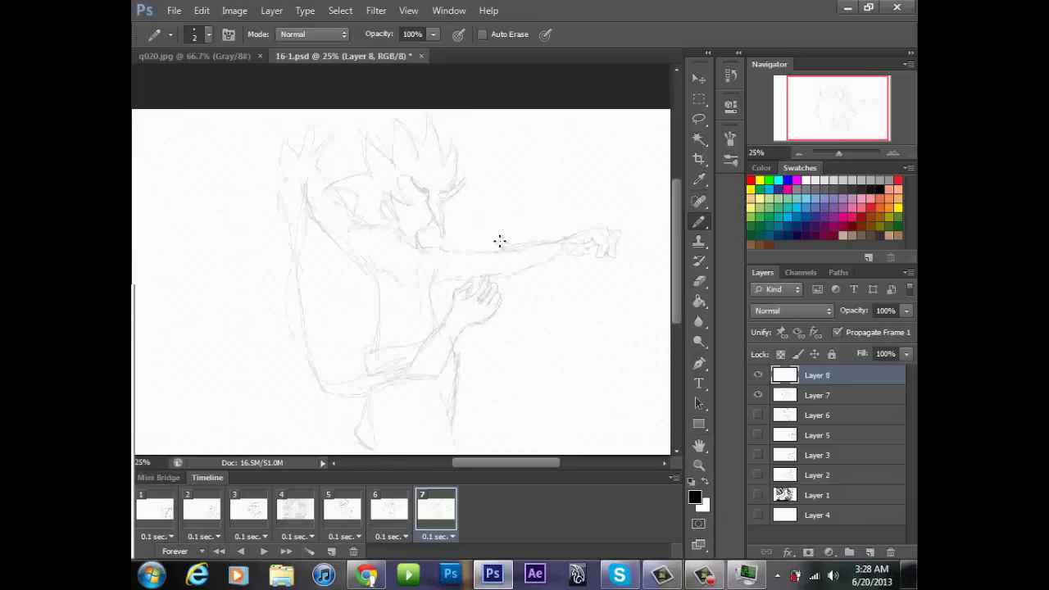
# Sketch the head oval with guidelines, the shoulders, the torso and the bent arm with its hand on Layer 8
pyautogui.moveTo(398, 194); pyautogui.dragTo(402, 247)
pyautogui.moveTo(353, 223); pyautogui.dragTo(378, 263)
pyautogui.moveTo(388, 195)
pyautogui.mouseDown()
pyautogui.moveTo(367, 260)
pyautogui.moveTo(311, 228)
pyautogui.moveTo(297, 377)
pyautogui.mouseUp()
pyautogui.moveTo(292, 272); pyautogui.dragTo(287, 335)
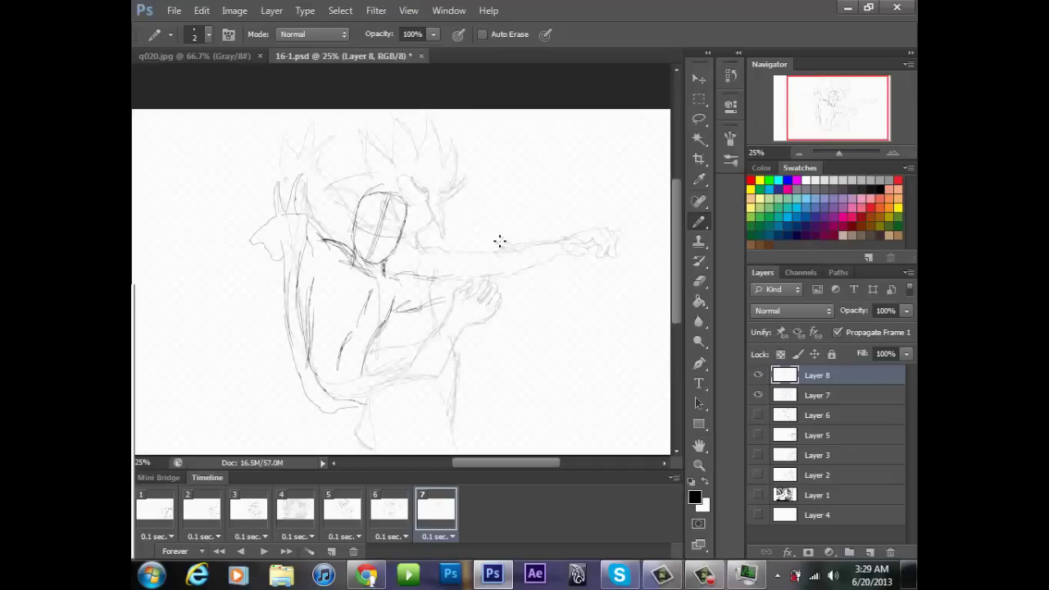
# Undo the latest torso and upper-arm strokes on Layer 8
pyautogui.press('e')
pyautogui.hotkey('ctrl', 'alt', 'z')
pyautogui.hotkey('ctrl', 'alt', 'z')
pyautogui.hotkey('ctrl', 'alt', 'z')
pyautogui.hotkey('ctrl', 'alt', 'z')
pyautogui.hotkey('ctrl', 'alt', 'z')
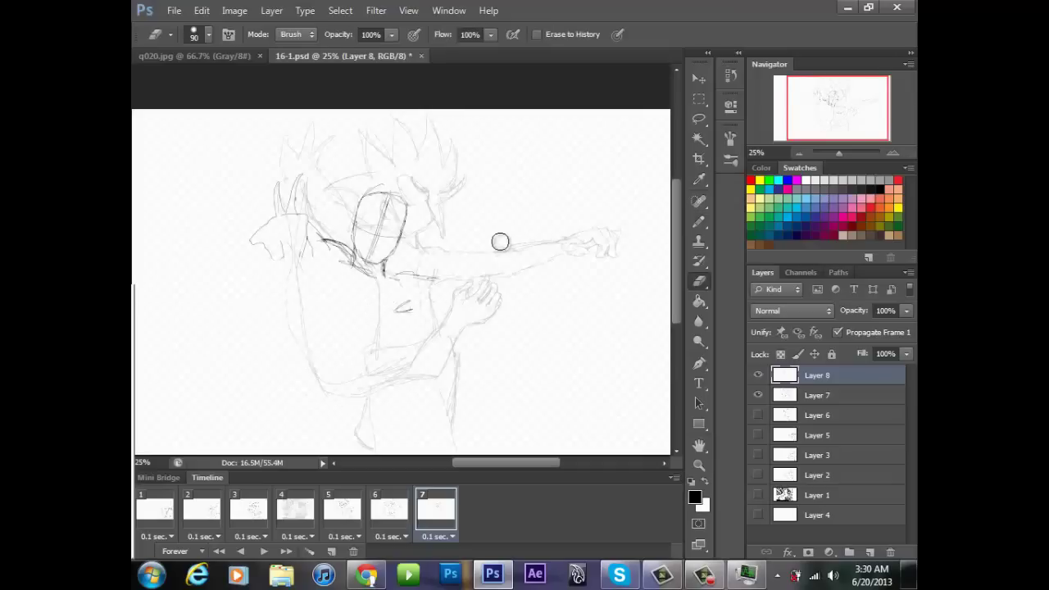
# Redraw the shoulders, both sides of the torso and the forward-reaching upper arm on Layer 8
pyautogui.press('b')
pyautogui.hotkey('ctrl', 'shift', 'z')
pyautogui.hotkey('ctrl', 'shift', 'z')
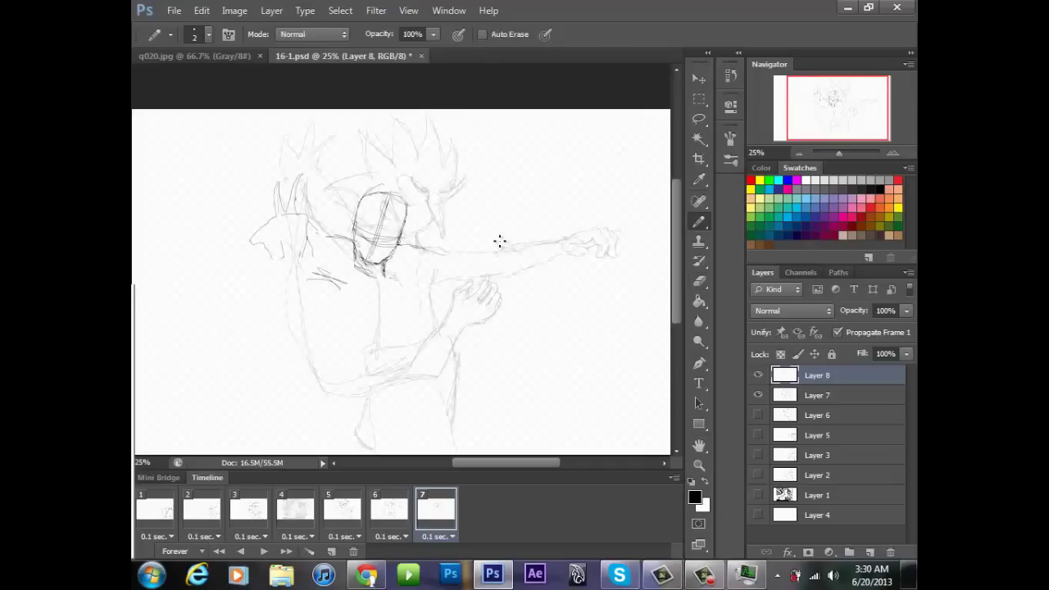
pyautogui.hotkey('ctrl', 'shift', 'z')
pyautogui.hotkey('ctrl', 'shift', 'z')
pyautogui.hotkey('ctrl', 'shift', 'z')
pyautogui.hotkey('ctrl', 'shift', 'z')
pyautogui.hotkey('ctrl', 'shift', 'z')
pyautogui.hotkey('ctrl', 'shift', 'z')
pyautogui.hotkey('ctrl', 'shift', 'z')
pyautogui.hotkey('ctrl', 'shift', 'z')
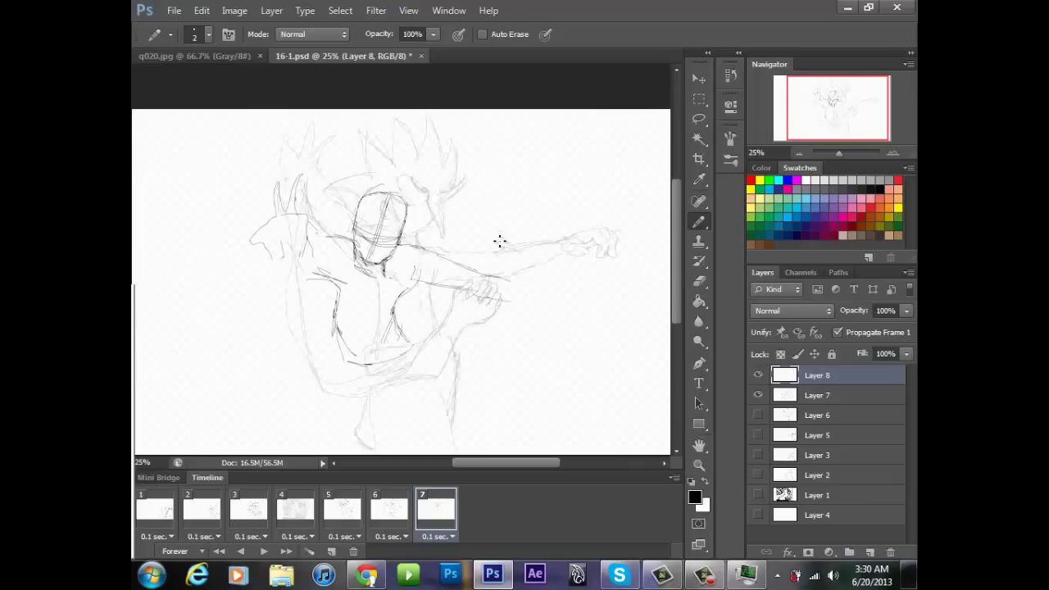
# Sketch the forearm of the forward-reaching arm and the long outlines of the raised arm on Layer 8
pyautogui.hotkey('ctrl', 'shift', 'z')
pyautogui.hotkey('ctrl', 'shift', 'z')
pyautogui.hotkey('ctrl', 'shift', 'z')
pyautogui.hotkey('ctrl', 'shift', 'z')
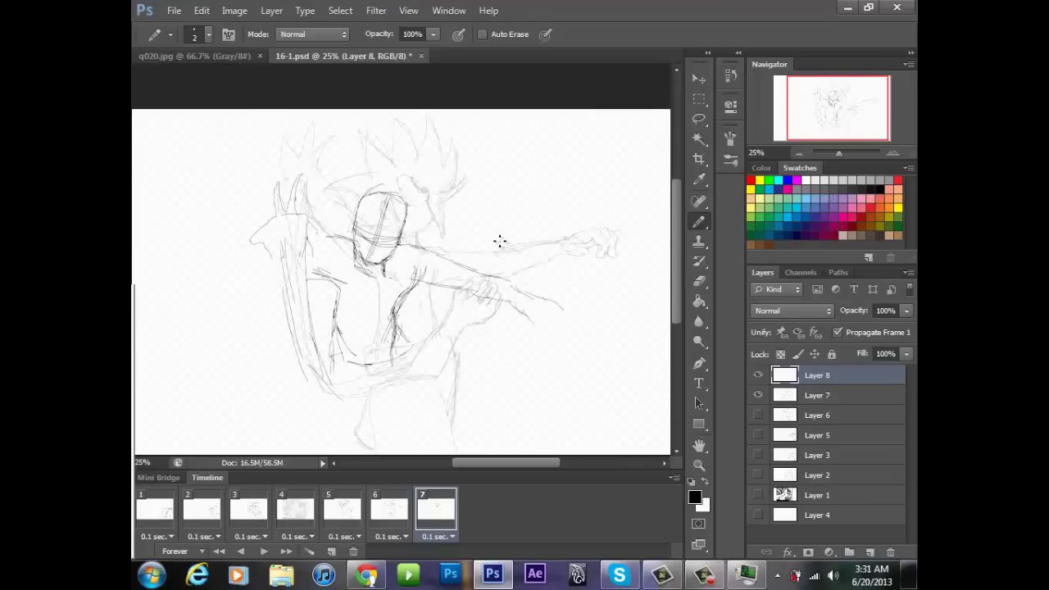
# Strengthen the neck and shoulder lines and sketch the raised arm's hand and inner contours on Layer 8
pyautogui.hotkey('ctrl', 'shift', 'z')
pyautogui.hotkey('ctrl', 'shift', 'z')
pyautogui.hotkey('ctrl', 'shift', 'z')
pyautogui.hotkey('ctrl', 'shift', 'z')
pyautogui.hotkey('ctrl', 'shift', 'z')
pyautogui.hotkey('ctrl', 'shift', 'z')
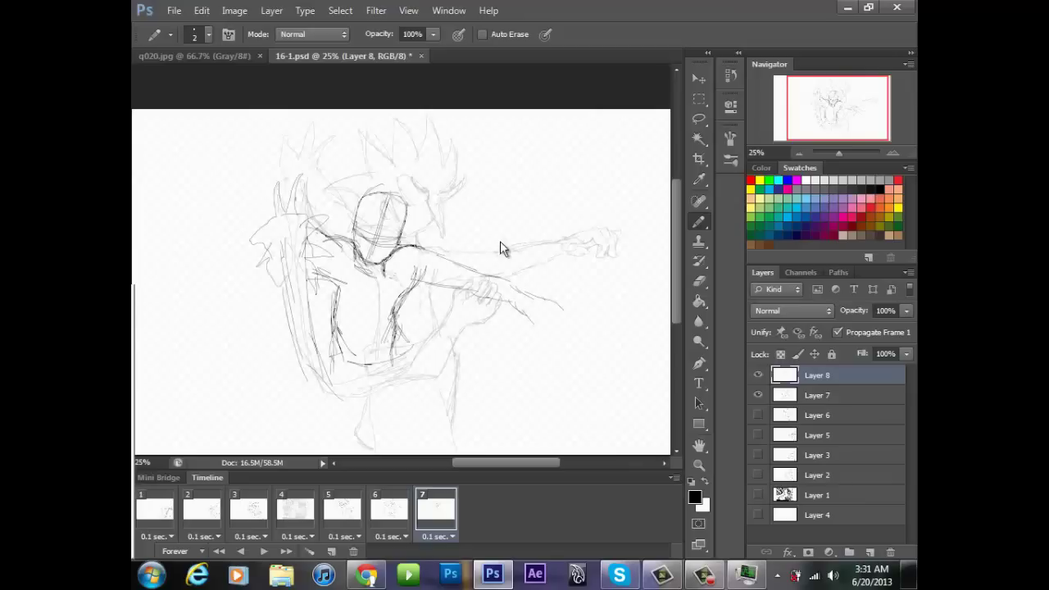
# Sketch the waist, hips and thigh with the bent knee below the torso on Layer 8
pyautogui.hotkey('ctrl', 'shift', 'z')
pyautogui.scroll(-2, 499, 241)
pyautogui.hotkey('ctrl', 'shift', 'z')
pyautogui.hotkey('ctrl', 'shift', 'z')
pyautogui.hotkey('ctrl', 'shift', 'z')
pyautogui.hotkey('ctrl', 'shift', 'z')
pyautogui.hotkey('ctrl', 'shift', 'z')
pyautogui.hotkey('ctrl', 'shift', 'z')
pyautogui.hotkey('ctrl', 'shift', 'z')
pyautogui.hotkey('ctrl', 'shift', 'z')
pyautogui.hotkey('ctrl', 'shift', 'z')
pyautogui.hotkey('ctrl', 'shift', 'z')
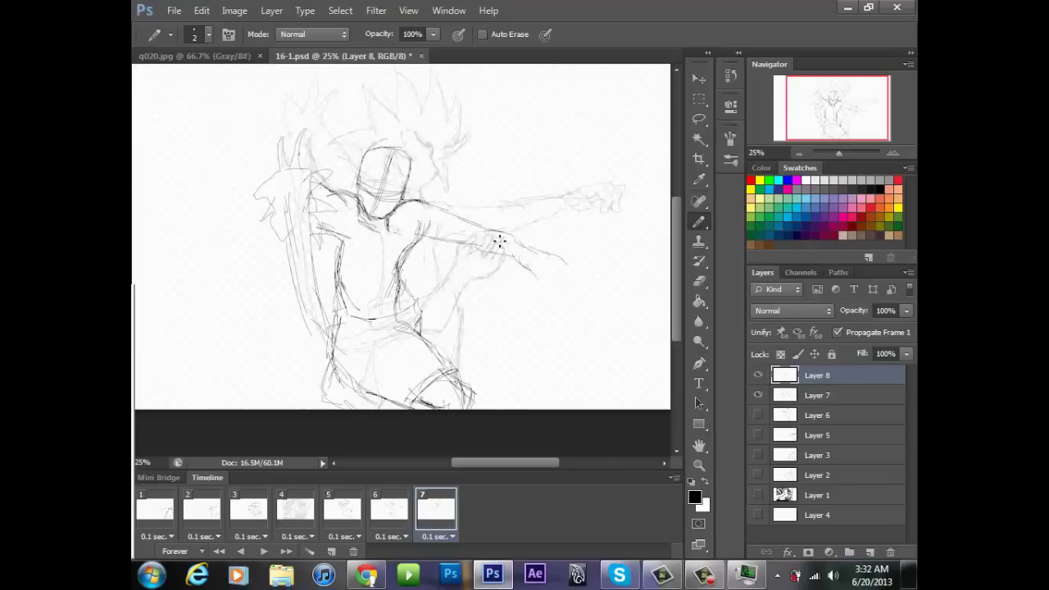
# Clean up the doubled waist, thigh and knee strokes on Layer 8
pyautogui.hotkey('ctrl', 'shift', 'z')
pyautogui.hotkey('ctrl', 'shift', 'z')
pyautogui.hotkey('ctrl', 'shift', 'z')
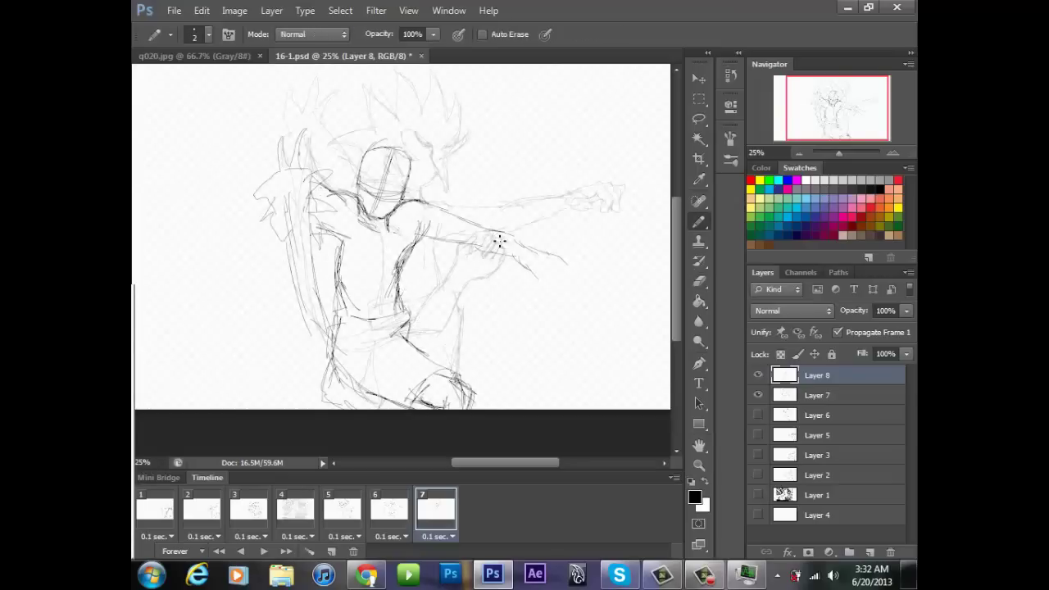
# Sketch the reaching arm's fist, the rear leg of the shorts and the first hair line on Layer 8
pyautogui.hotkey('ctrl', '-')
pyautogui.hotkey('ctrl', 'shift', 'z')
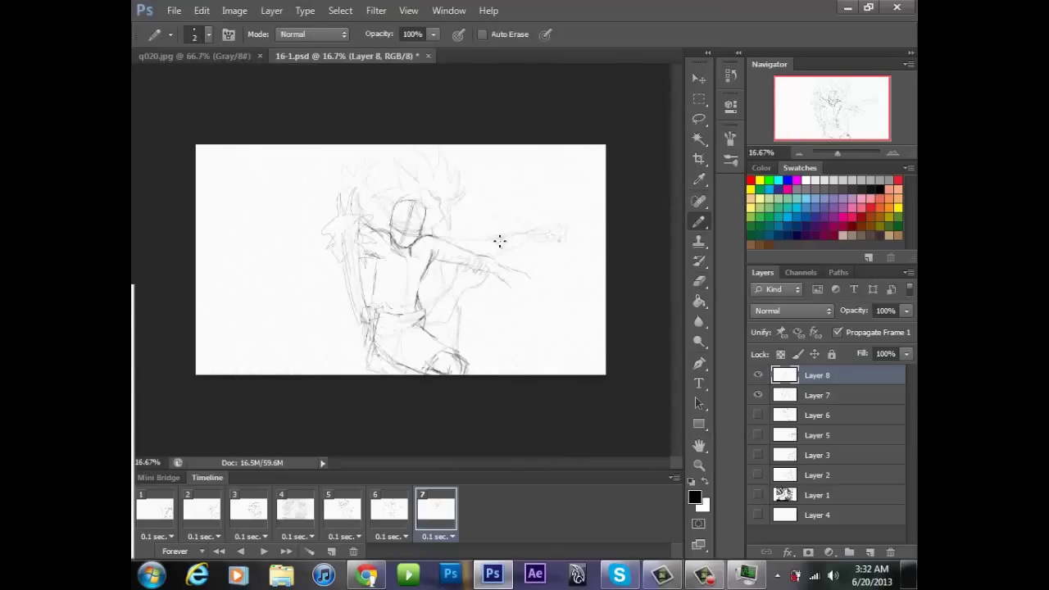
pyautogui.hotkey('ctrl', 'shift', 'z')
pyautogui.hotkey('ctrl', 'shift', 'z')
pyautogui.hotkey('ctrl', 'shift', 'z')
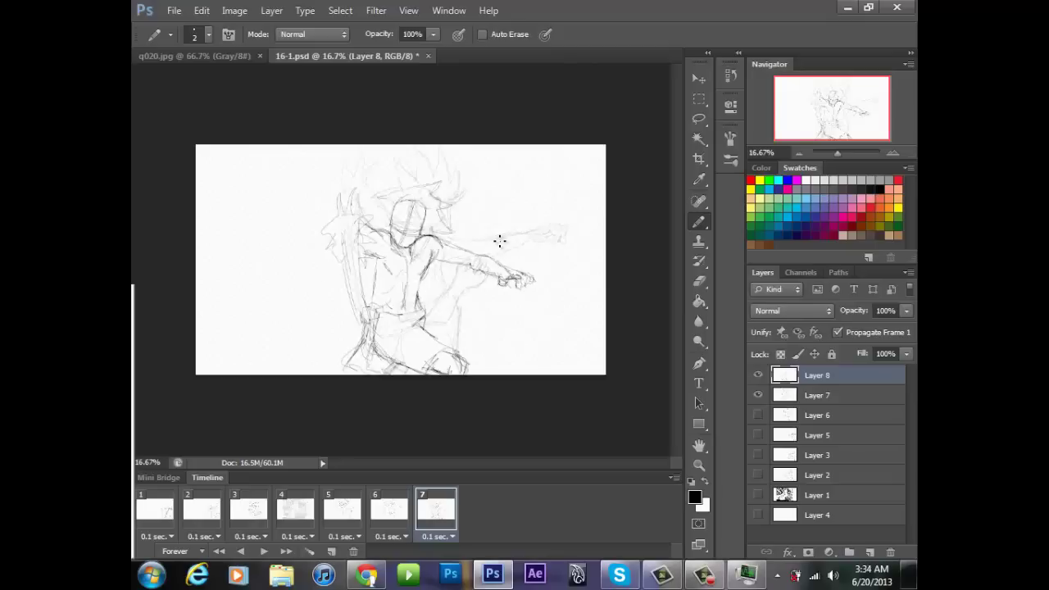
# Redraw the spiky top of the hair and sketch the bangs over the face on Layer 8
pyautogui.hotkey('ctrl', 'alt', 'z')
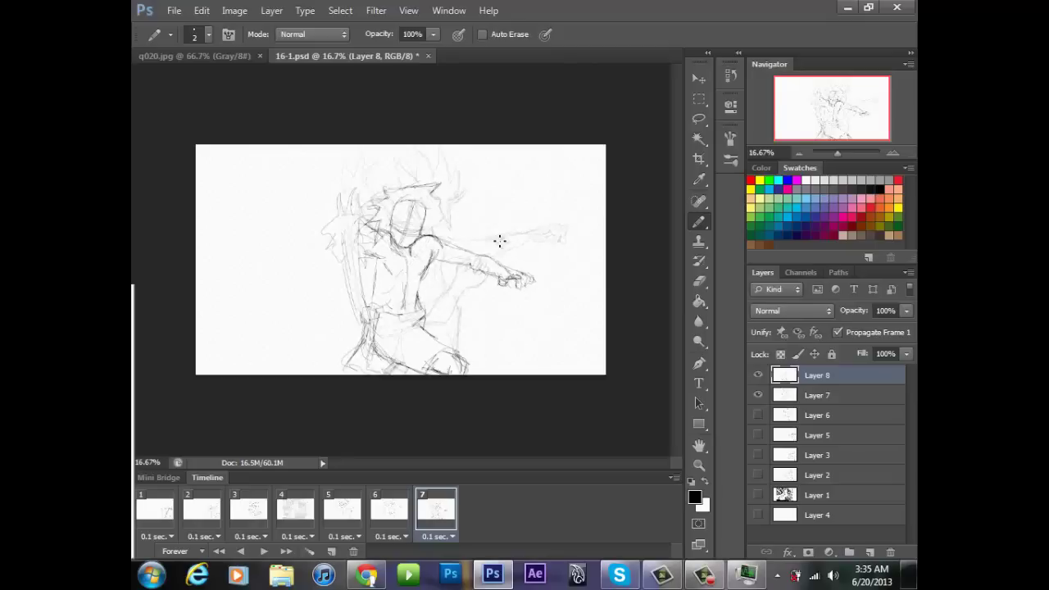
pyautogui.hotkey('ctrl', 'shift', 'z')
pyautogui.press('e')
pyautogui.press('b')
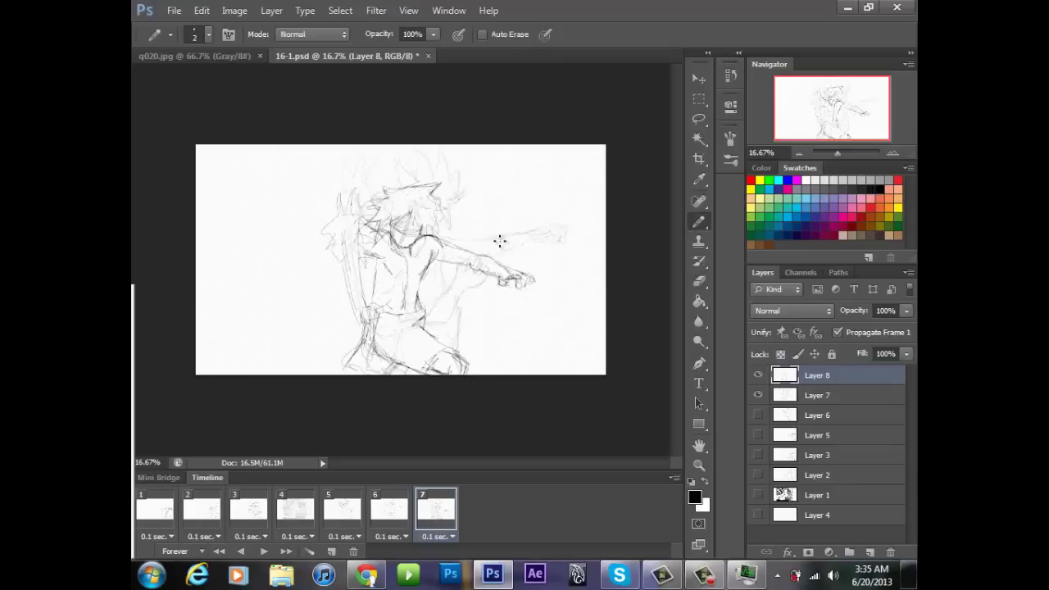
# Finish the front hair spikes on Layer 8 with the Layer 7 guide hidden, and preview the animation
pyautogui.click(757, 395)
pyautogui.press('e')
pyautogui.press('b')
pyautogui.hotkey('ctrl', 'z')
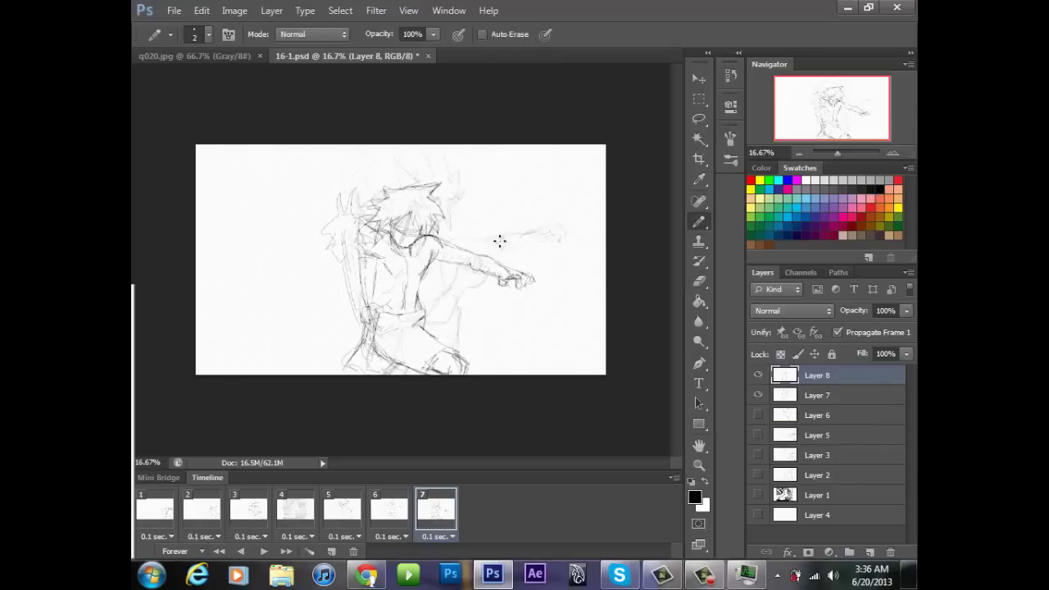
pyautogui.press('space')
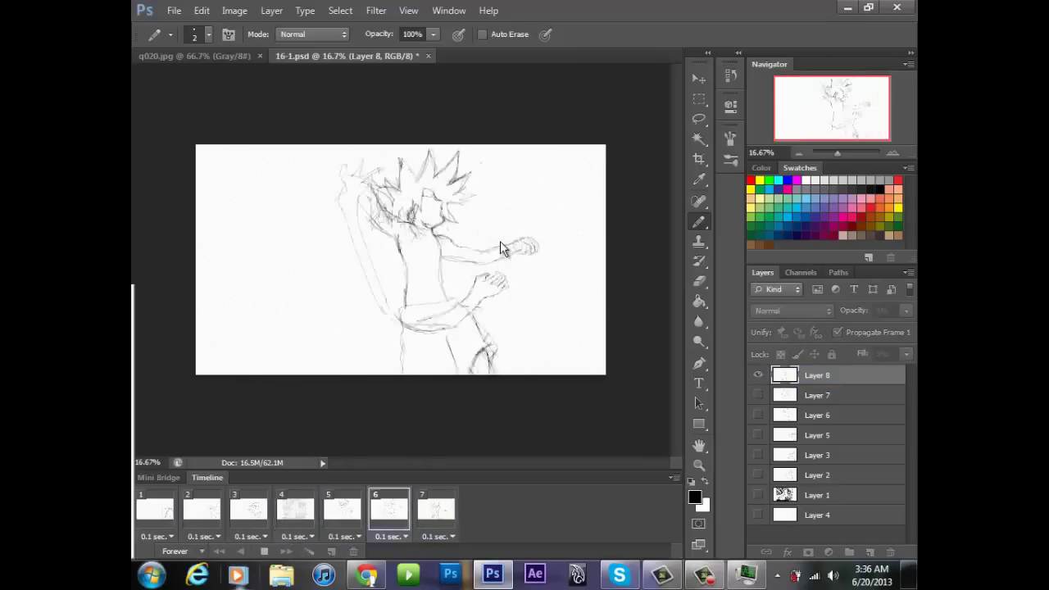
pyautogui.press('space')
# Trace the manga panel's figure in frame 4 on a new Layer 9 above Layer 1
pyautogui.hotkey('ctrl', '+')
pyautogui.moveTo(470, 162)
pyautogui.mouseDown()
pyautogui.moveTo(562, 226)
pyautogui.moveTo(510, 214)
pyautogui.moveTo(455, 244)
pyautogui.mouseUp()
pyautogui.moveTo(433, 178)
pyautogui.mouseDown()
pyautogui.moveTo(371, 183)
pyautogui.moveTo(430, 354)
pyautogui.moveTo(554, 417)
pyautogui.moveTo(500, 332)
pyautogui.moveTo(545, 258)
pyautogui.mouseUp()
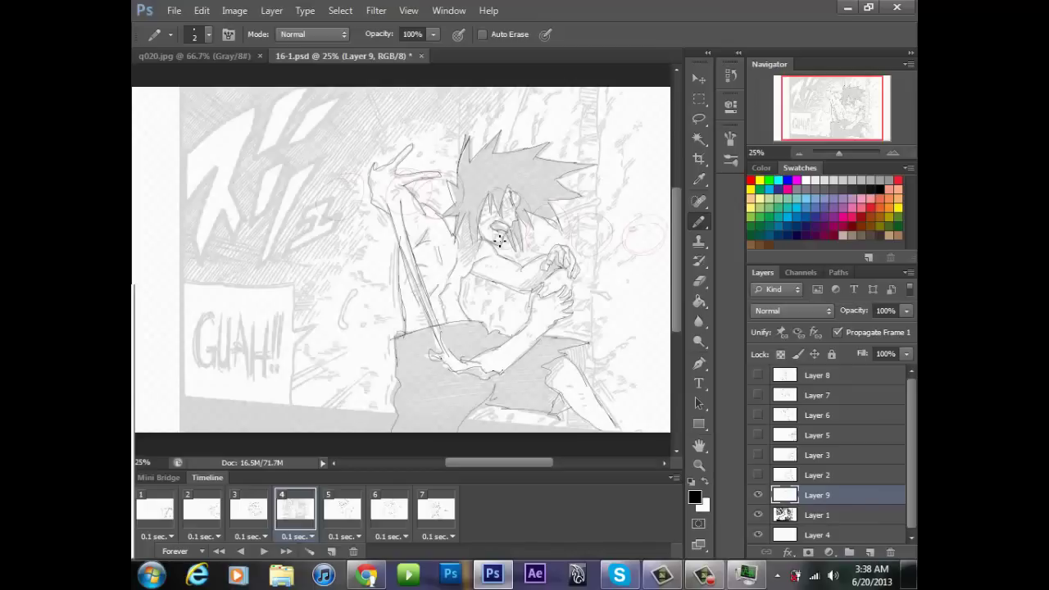
# Play the seven-frame animation several times to examine the motion between the poses
pyautogui.press('space')
pyautogui.hotkey('ctrl', '-')
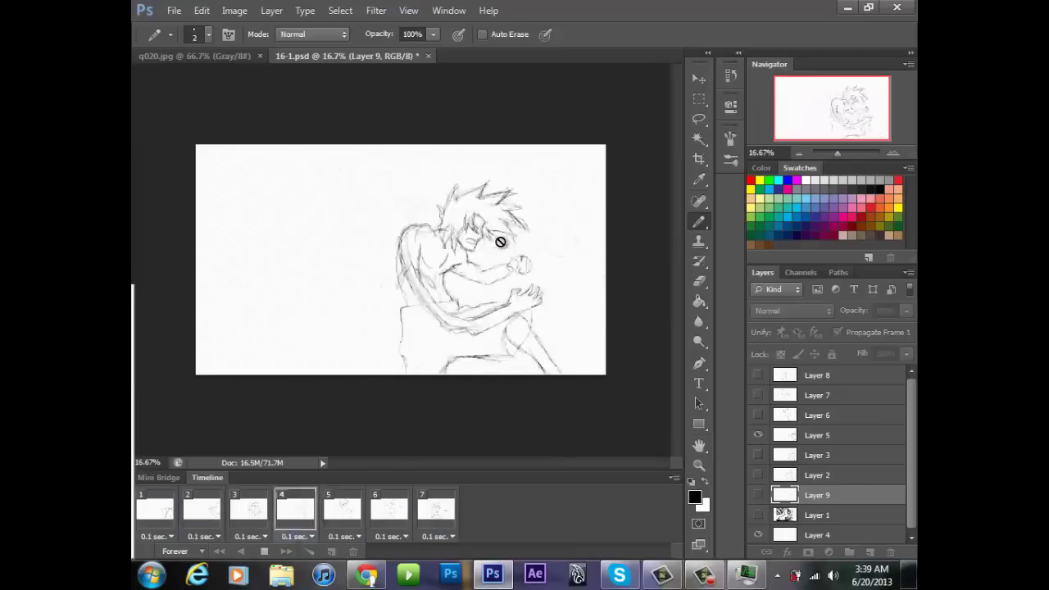
pyautogui.press('space')
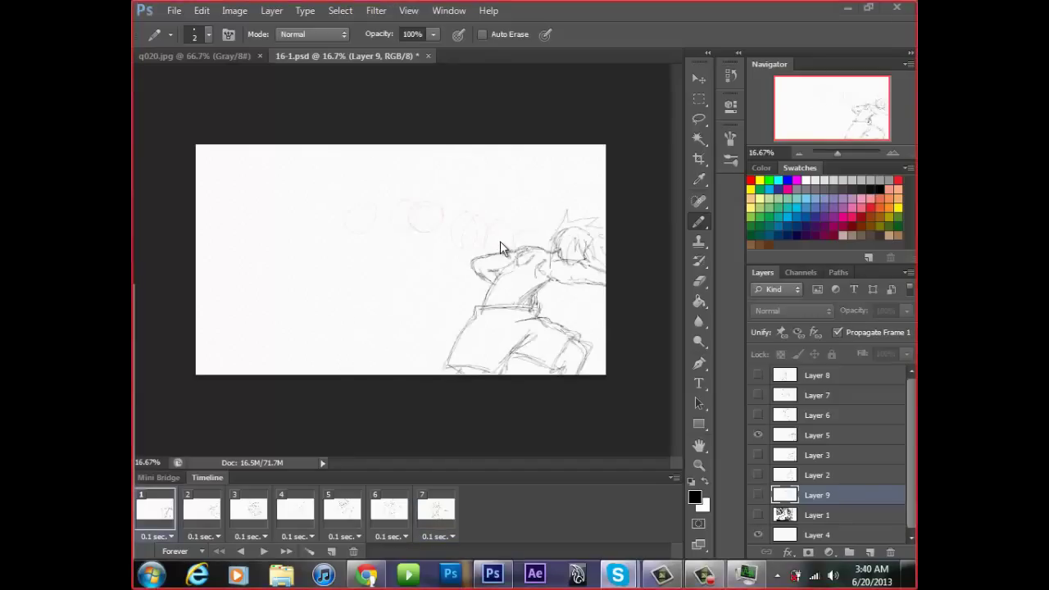
pyautogui.press('space')
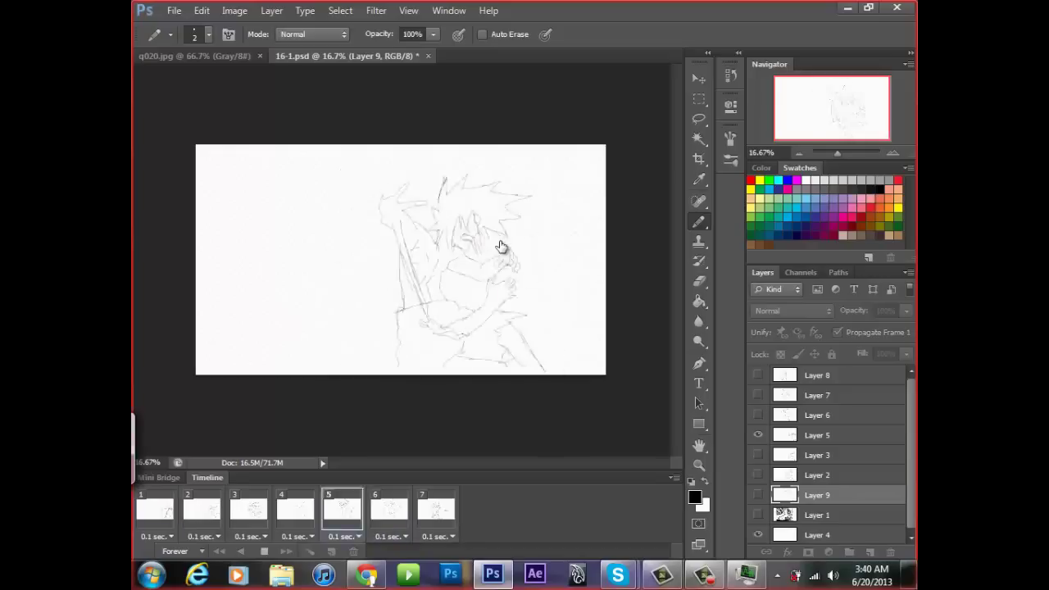
pyautogui.press('space')
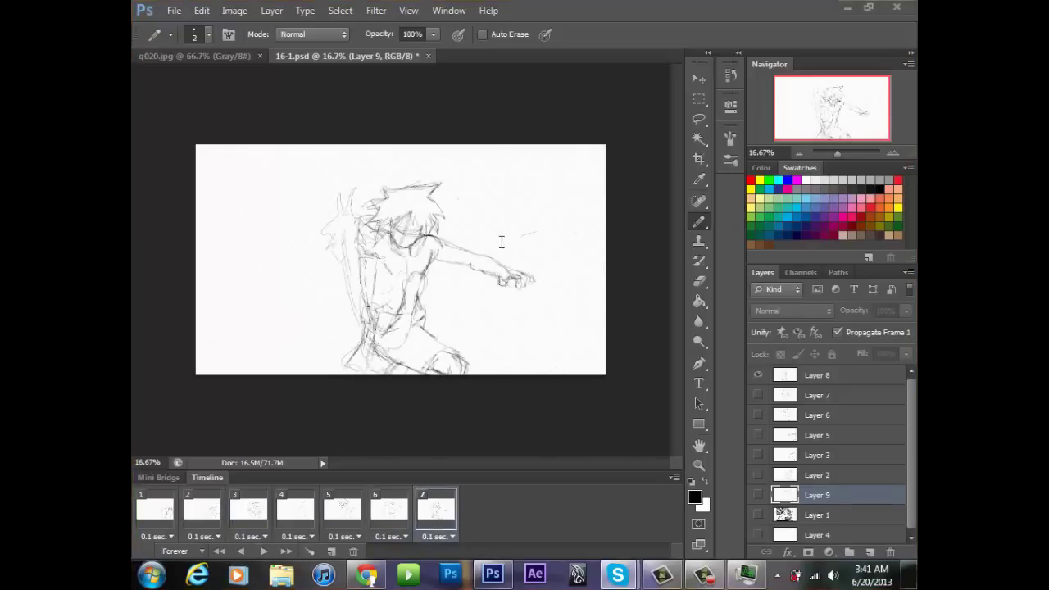
pyautogui.press('space')
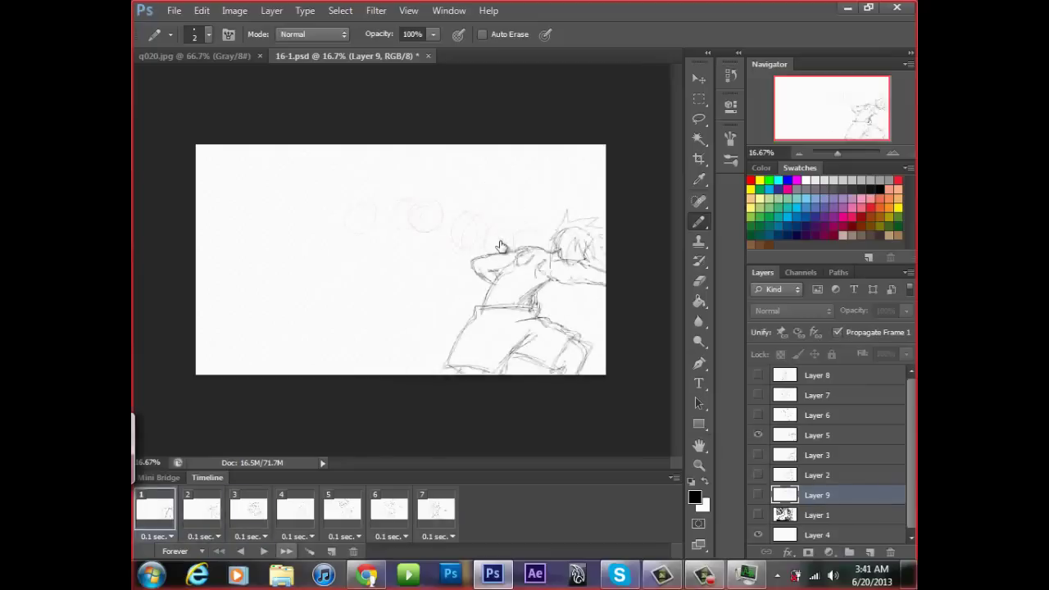
pyautogui.press('space')
pyautogui.press('space')
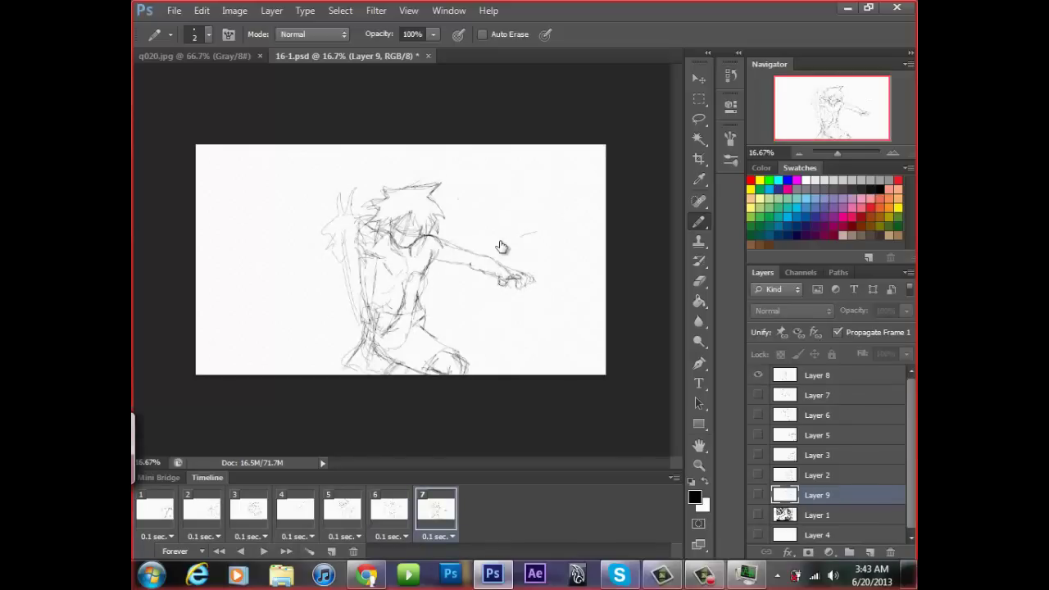
# Add an eighth animation frame with a new layer above Layer 8
pyautogui.click(817, 375)
pyautogui.click(331, 552)
pyautogui.click(436, 509)
pyautogui.click(389, 510)
pyautogui.click(483, 509)
pyautogui.click(870, 552)
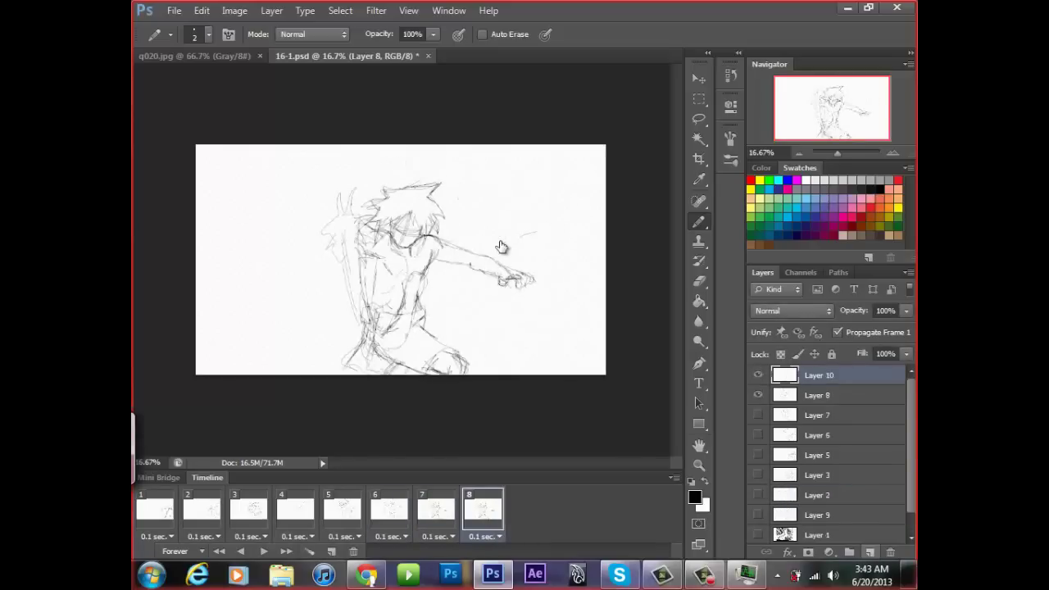
# Check in Windows Task Manager whether Photoshop is responding, and switch back to the drawing
pyautogui.click(746, 574)
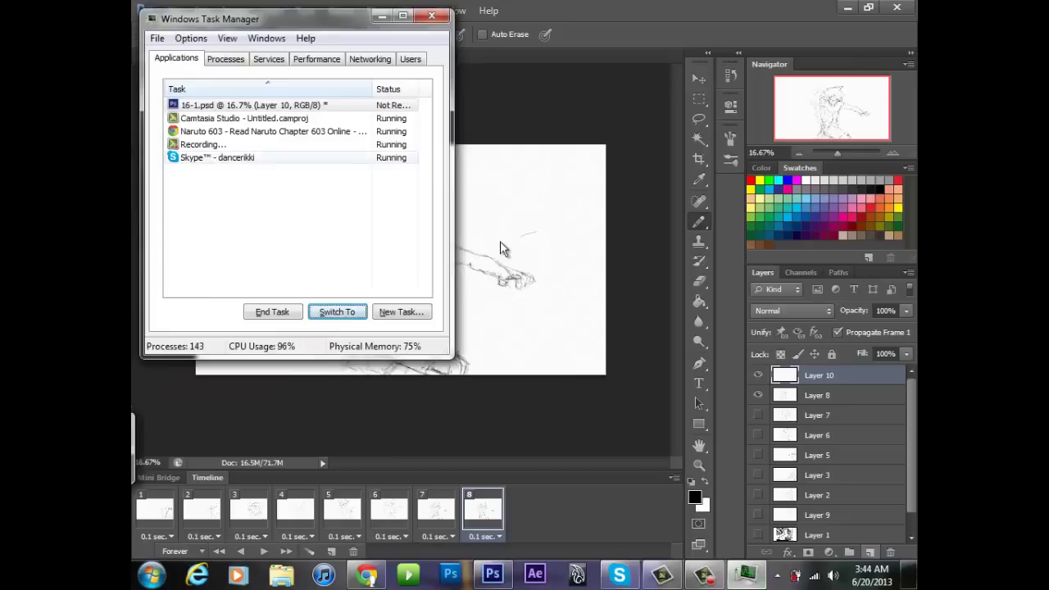
pyautogui.click(746, 575)
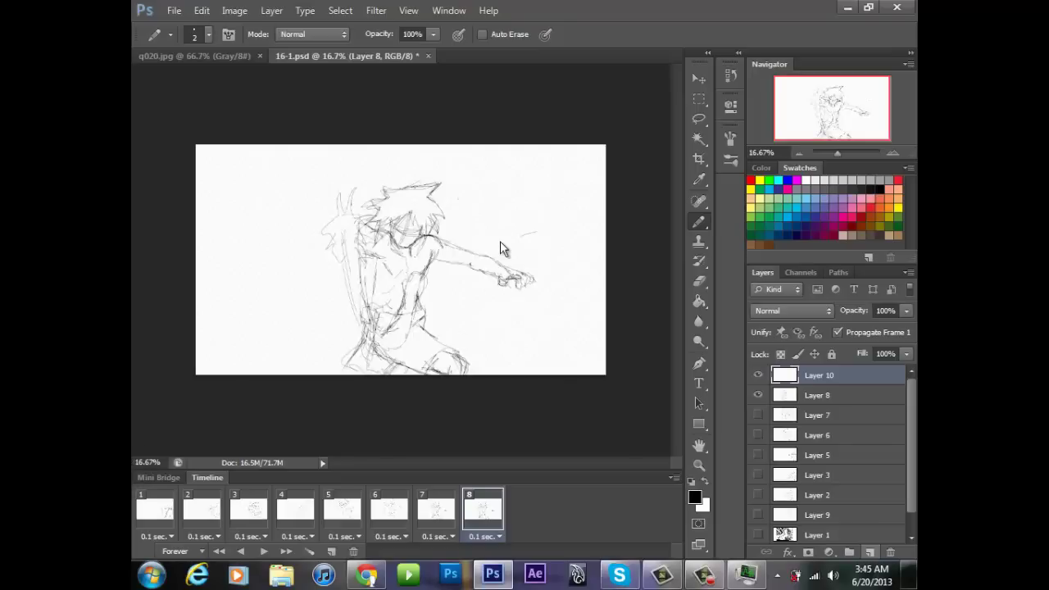
pyautogui.hotkey('ctrl', 'shift', 'Escape')
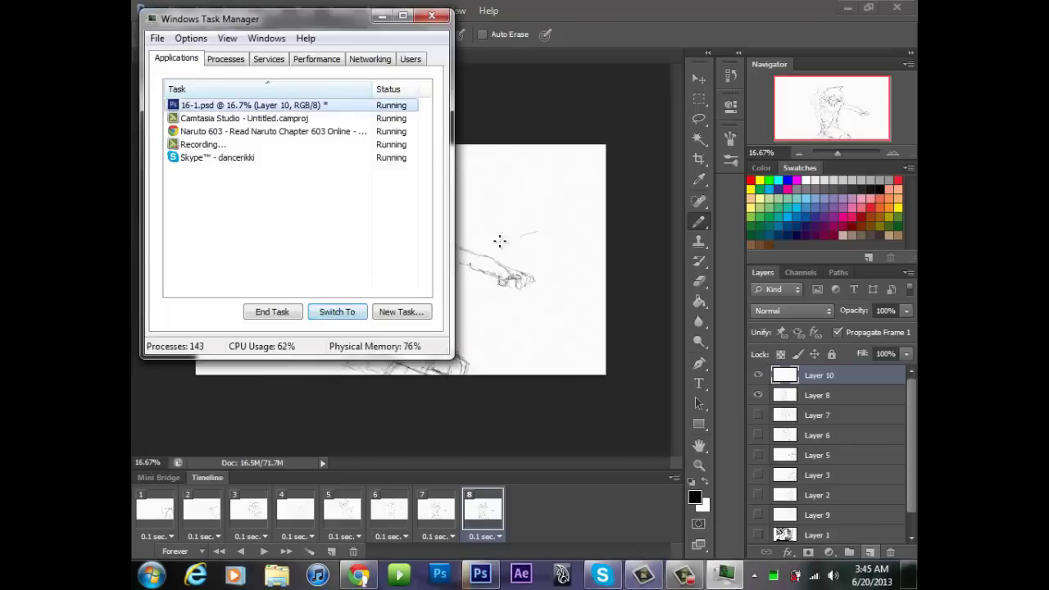
pyautogui.press('Return')
# Save the 16-1.psd document and preview the animation
pyautogui.hotkey('alt', 'f')
pyautogui.press('Down')
pyautogui.press('Down')
pyautogui.press('Down')
pyautogui.press('Down')
pyautogui.press('Down')
pyautogui.press('Down')
pyautogui.press('Down')
pyautogui.press('Down')
pyautogui.press('Down')
pyautogui.press('Down')
pyautogui.press('Down')
pyautogui.press('Return')
pyautogui.press('Return')
pyautogui.press('Return')
pyautogui.press('space')
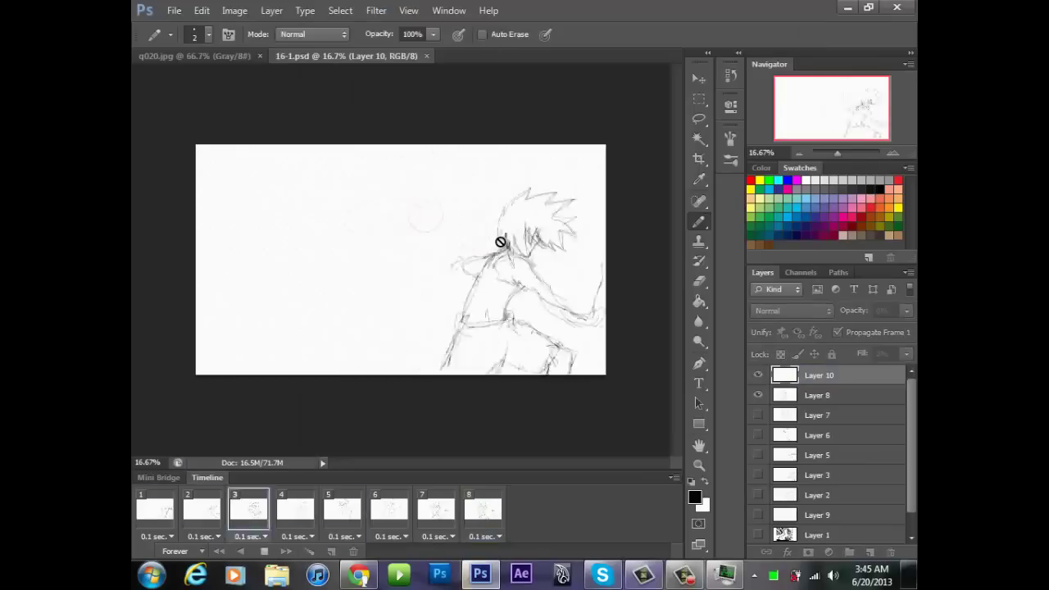
pyautogui.press('space')
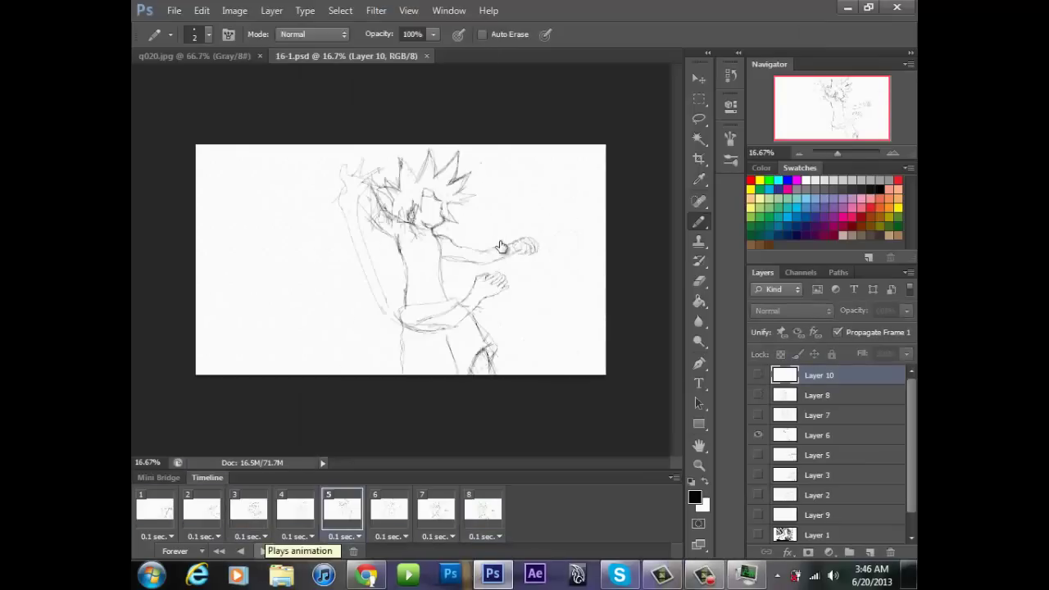
# Fade Layer 8 to 37% opacity as a tracing guide, and sketch the face outline and spiky hair on Layer 10
pyautogui.hotkey('ctrl', '+')
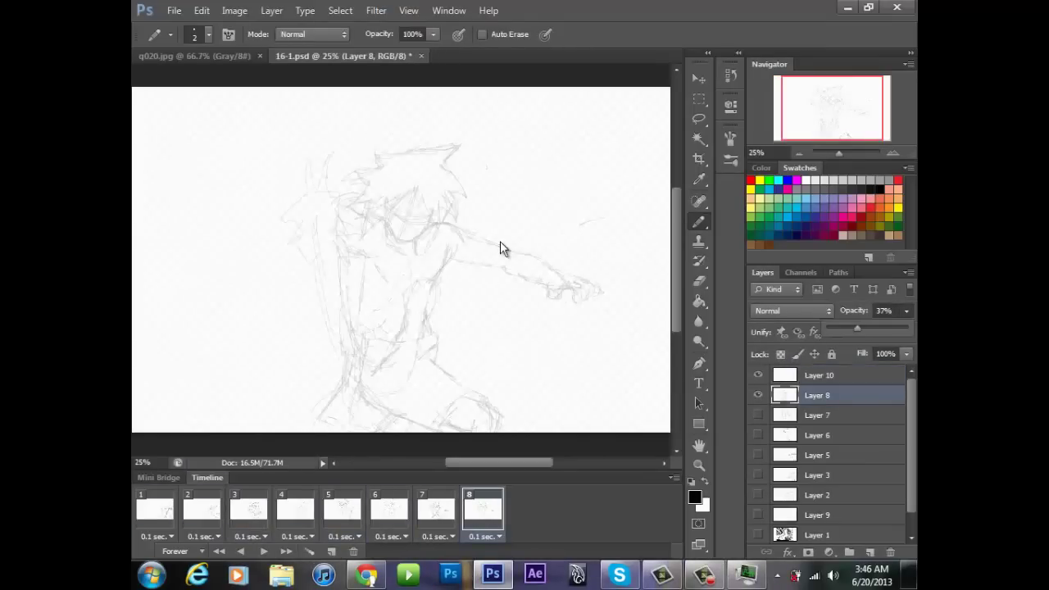
pyautogui.hotkey('alt', ']')
pyautogui.moveTo(399, 199); pyautogui.dragTo(419, 247)
pyautogui.moveTo(390, 189); pyautogui.dragTo(374, 237)
pyautogui.moveTo(421, 188); pyautogui.dragTo(383, 233)
pyautogui.moveTo(398, 167)
pyautogui.mouseDown()
pyautogui.moveTo(371, 197)
pyautogui.moveTo(372, 229)
pyautogui.mouseUp()
pyautogui.moveTo(381, 159); pyautogui.dragTo(399, 167)
pyautogui.moveTo(389, 158); pyautogui.dragTo(473, 152)
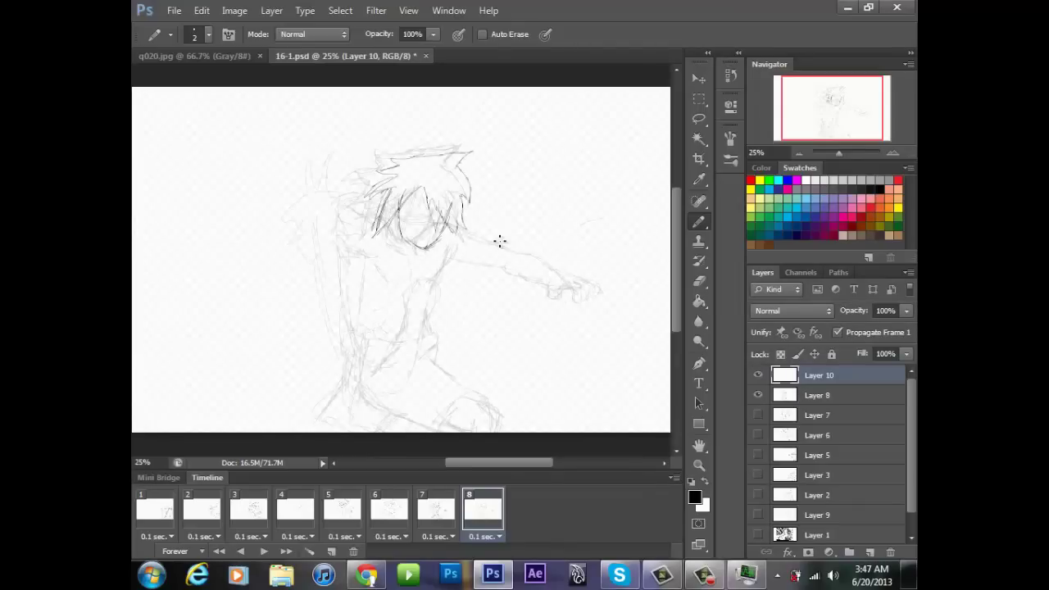
pyautogui.moveTo(426, 187); pyautogui.dragTo(380, 228)
pyautogui.moveTo(395, 185)
pyautogui.mouseDown()
pyautogui.moveTo(363, 238)
pyautogui.moveTo(361, 203)
pyautogui.mouseUp()
pyautogui.moveTo(455, 167); pyautogui.dragTo(477, 241)
pyautogui.moveTo(415, 160); pyautogui.dragTo(477, 154)
# Sketch the front torso edge and the lowered forward arm with its open hand on Layer 10, erasing stray hand strokes
pyautogui.moveTo(452, 261); pyautogui.dragTo(417, 338)
pyautogui.moveTo(460, 226); pyautogui.dragTo(496, 258)
pyautogui.moveTo(456, 260)
pyautogui.mouseDown()
pyautogui.moveTo(485, 283)
pyautogui.moveTo(509, 278)
pyautogui.mouseUp()
pyautogui.moveTo(481, 294); pyautogui.dragTo(514, 278)
pyautogui.moveTo(485, 290)
pyautogui.mouseDown()
pyautogui.moveTo(508, 277)
pyautogui.moveTo(534, 311)
pyautogui.mouseUp()
pyautogui.moveTo(490, 294)
pyautogui.mouseDown()
pyautogui.moveTo(501, 338)
pyautogui.moveTo(534, 342)
pyautogui.moveTo(491, 341)
pyautogui.moveTo(505, 311)
pyautogui.mouseUp()
pyautogui.press('e')
pyautogui.press('[')
pyautogui.moveTo(518, 284); pyautogui.dragTo(506, 312)
pyautogui.press('b')
# Draw both sides of the torso, the waist and the front thigh with its knee on Layer 10
pyautogui.moveTo(445, 269); pyautogui.dragTo(422, 308)
pyautogui.moveTo(373, 250); pyautogui.dragTo(346, 327)
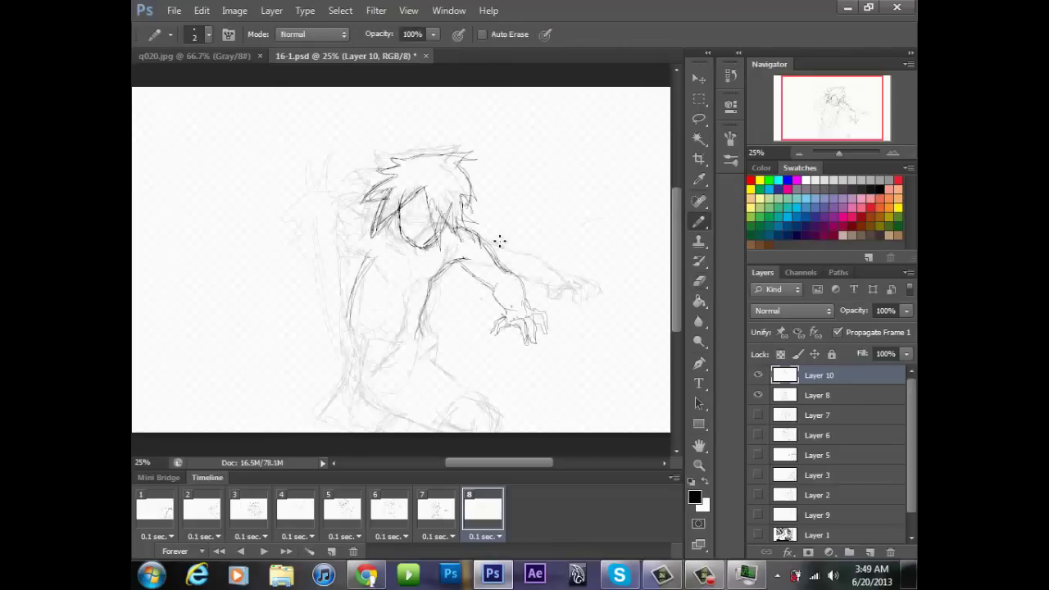
pyautogui.scroll(-1, 500, 241)
pyautogui.moveTo(418, 303)
pyautogui.mouseDown()
pyautogui.moveTo(420, 321)
pyautogui.moveTo(396, 333)
pyautogui.mouseUp()
pyautogui.moveTo(421, 322); pyautogui.dragTo(454, 340)
pyautogui.moveTo(448, 347); pyautogui.dragTo(427, 372)
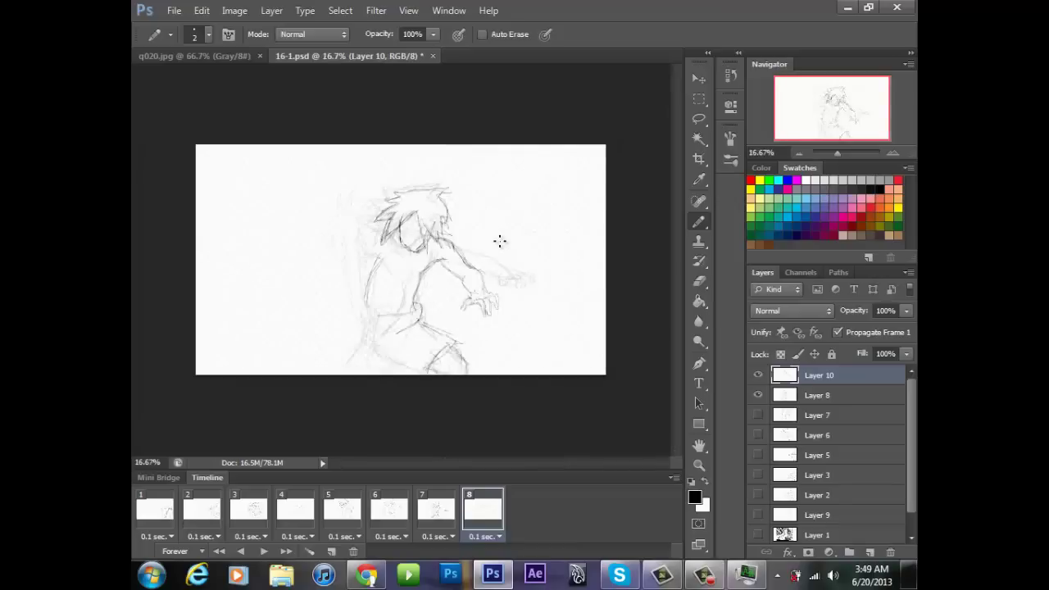
# Sketch the rear leg, shorts and raised back arm on Layer 10, and hide the Layer 8 guide
pyautogui.hotkey('ctrl', 'z')
pyautogui.moveTo(359, 331); pyautogui.dragTo(348, 364)
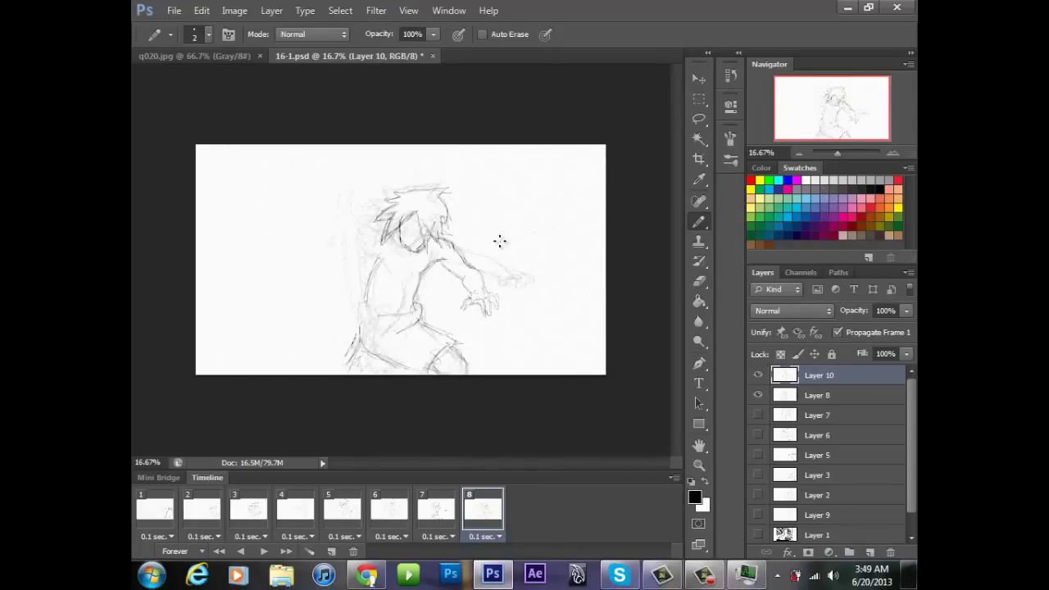
pyautogui.moveTo(361, 241); pyautogui.dragTo(354, 349)
pyautogui.moveTo(368, 347); pyautogui.dragTo(403, 366)
pyautogui.moveTo(423, 303); pyautogui.dragTo(421, 326)
pyautogui.click(758, 395)
pyautogui.moveTo(378, 257); pyautogui.dragTo(342, 371)
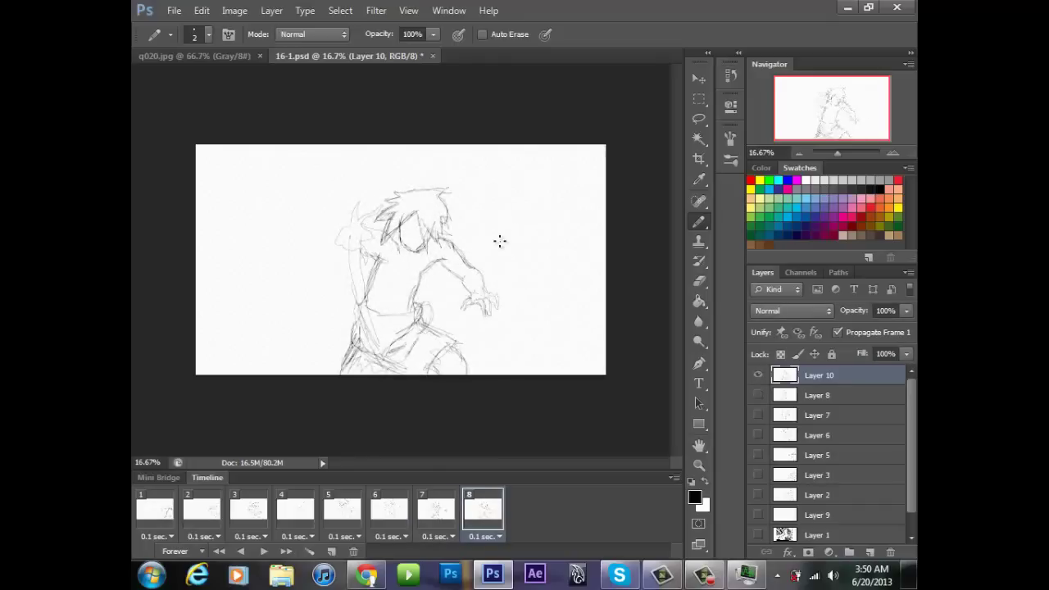
# Preview the animation, and shift the selected lower arm and hand on Layer 6 in frame 5 by about 0.27 by 0.1 in
pyautogui.click(264, 550)
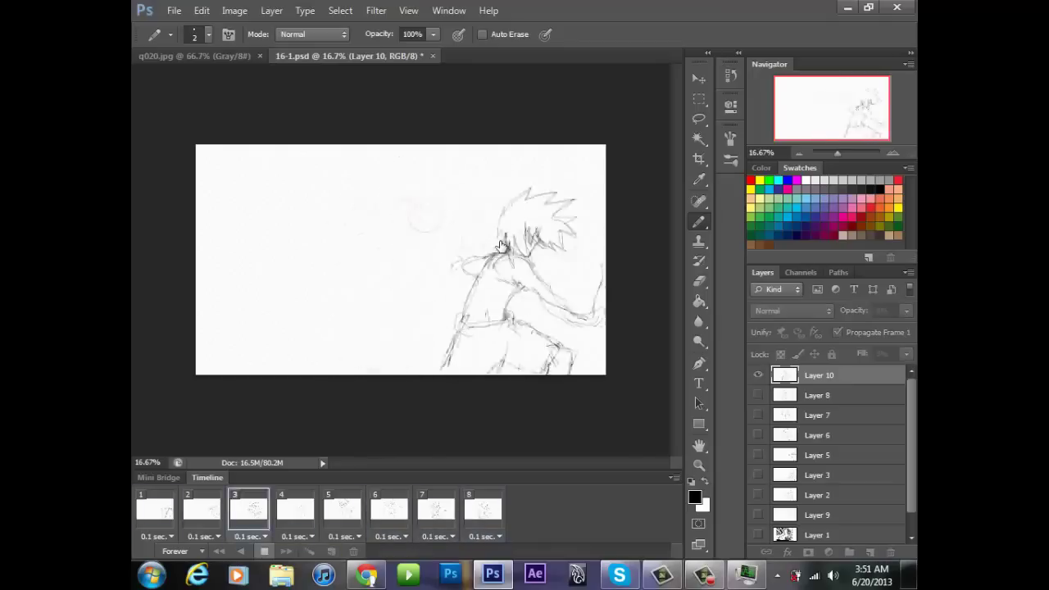
pyautogui.press('space')
pyautogui.press('space')
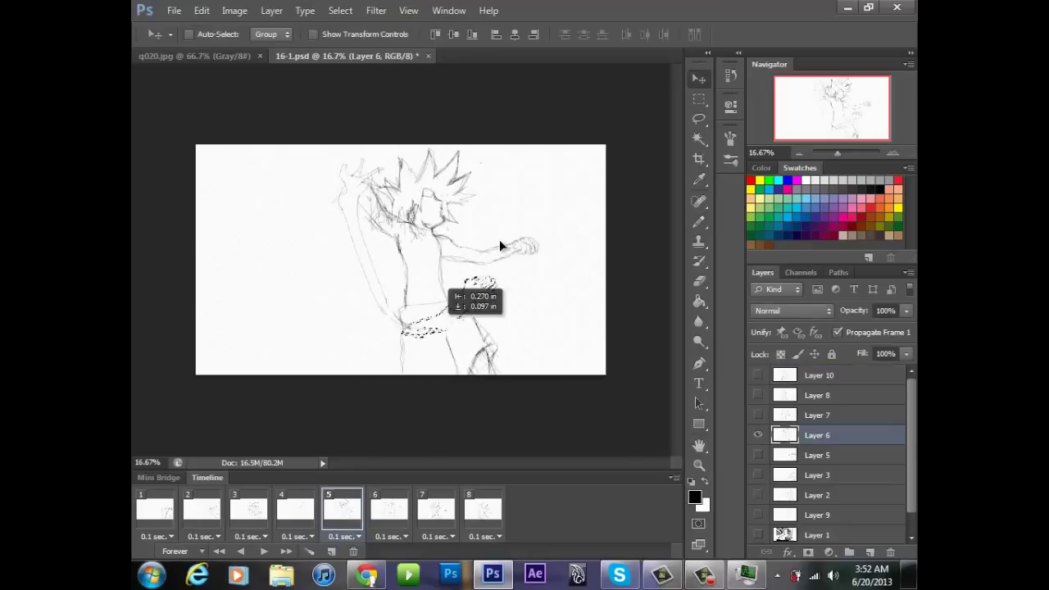
# Play back the eight-frame animation to check the motion from frame 5 onward
pyautogui.press('space')
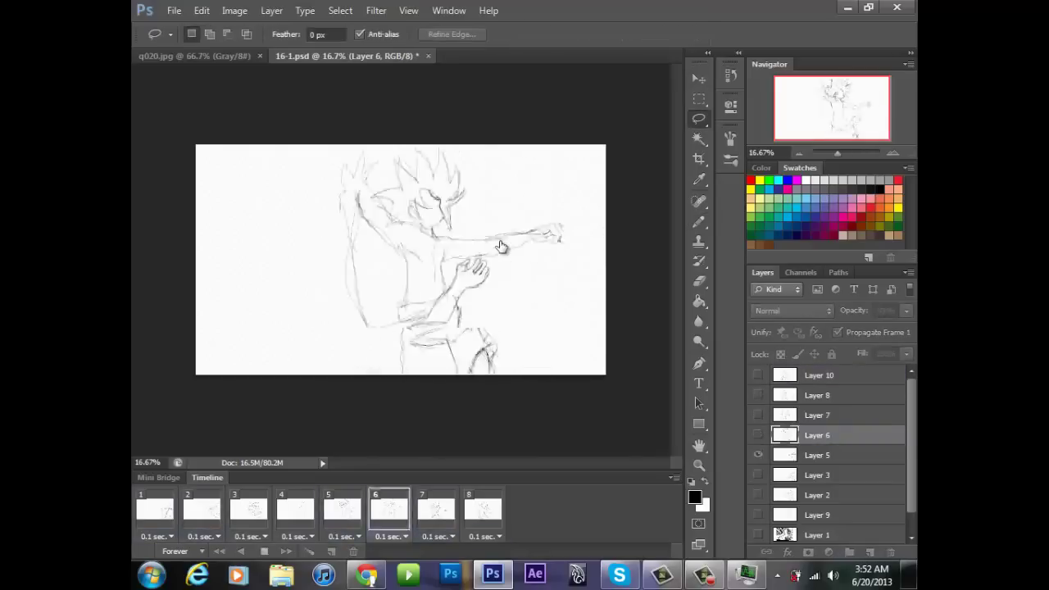
pyautogui.press('space')
pyautogui.press('Left')
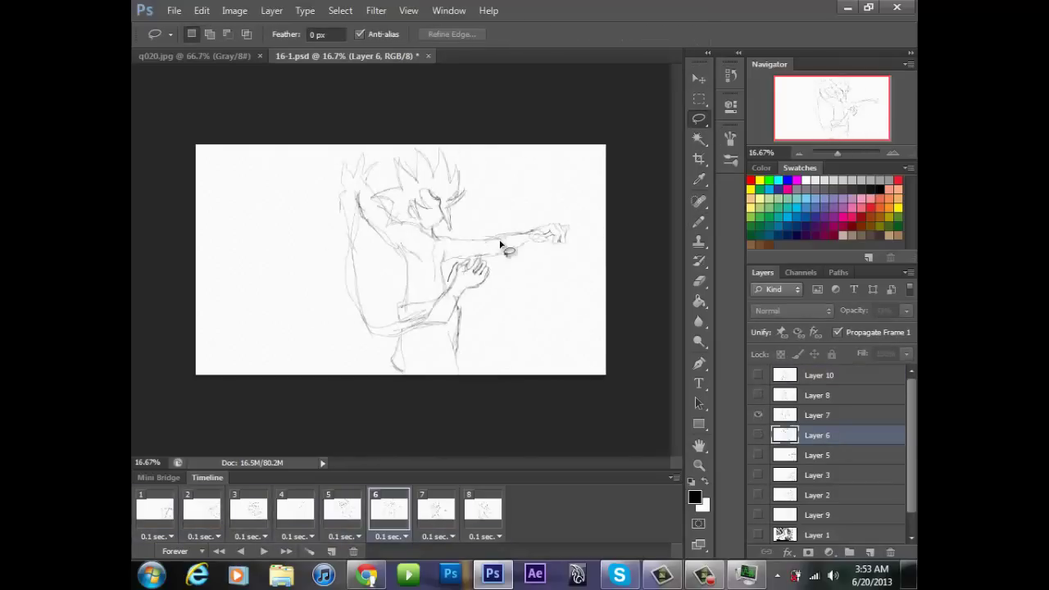
pyautogui.press('space')
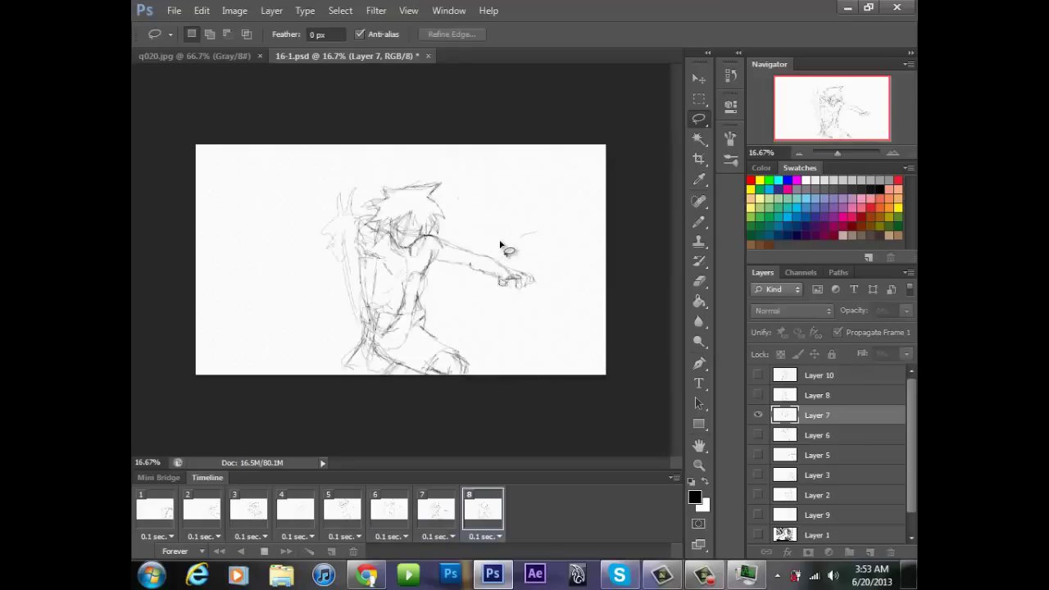
pyautogui.press('space')
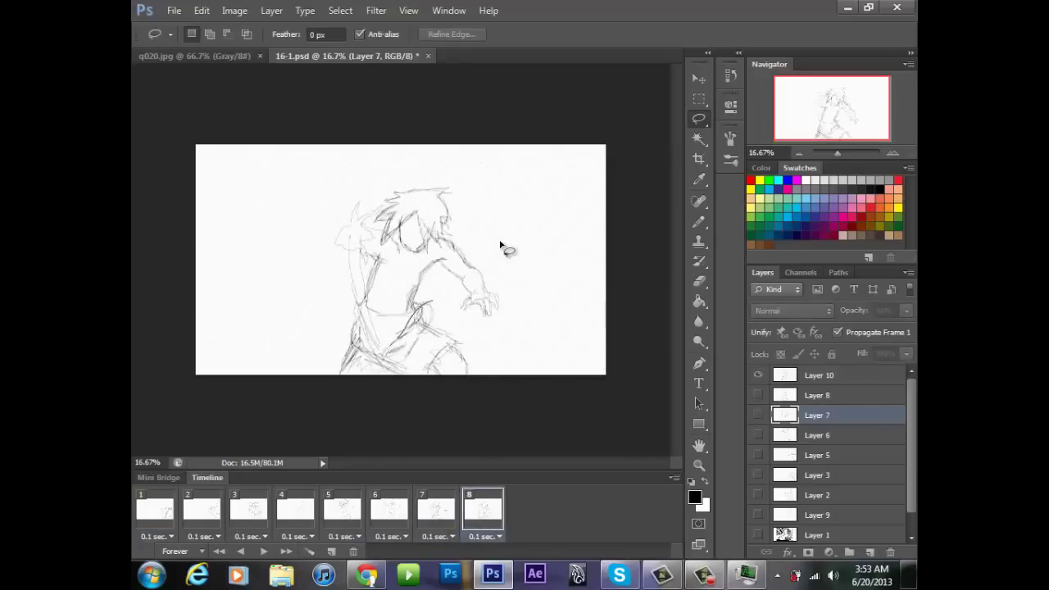
# Move the selected waist detail on Layer 10 in frame 8 slightly downward and clear the selection
pyautogui.press('v')
pyautogui.click(501, 246)
pyautogui.click(529, 227)
pyautogui.click(818, 376)
pyautogui.moveTo(412, 329); pyautogui.dragTo(408, 350)
pyautogui.hotkey('ctrl', 'd')
pyautogui.press('b')
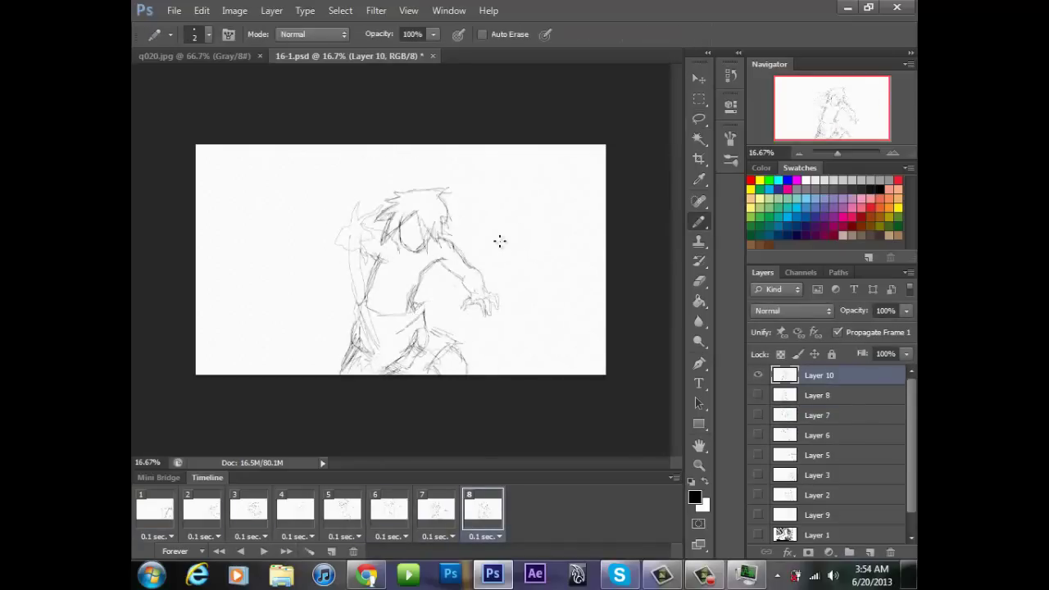
# Rotate the lower forearm and hand on Layer 6 in frame 5 slightly clockwise, and save the document
pyautogui.press('space')
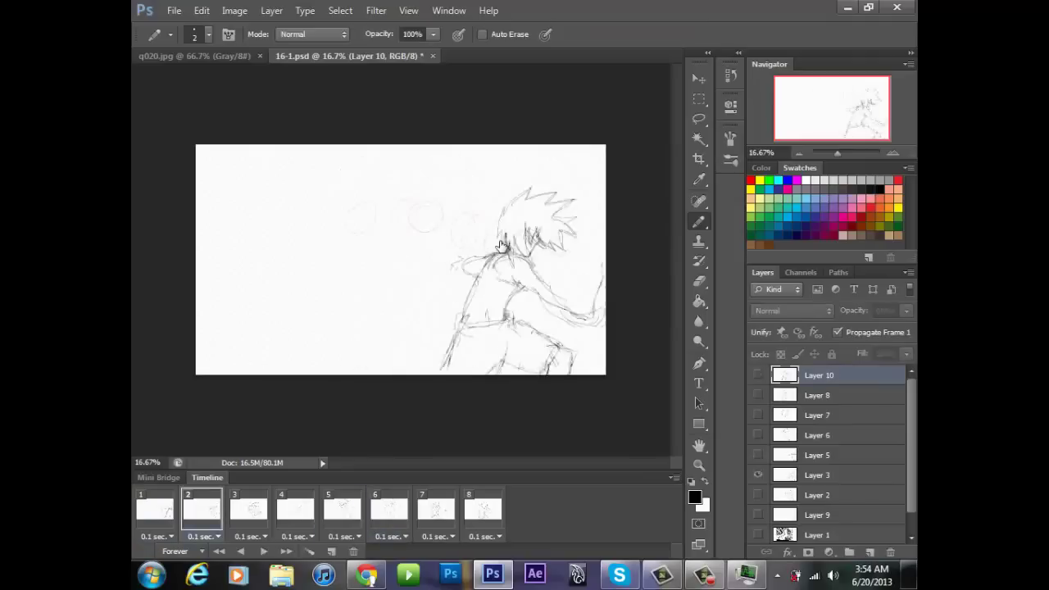
pyautogui.press('space')
pyautogui.press('l')
pyautogui.moveTo(449, 314)
pyautogui.mouseDown()
pyautogui.moveTo(489, 282)
pyautogui.moveTo(449, 314)
pyautogui.mouseUp()
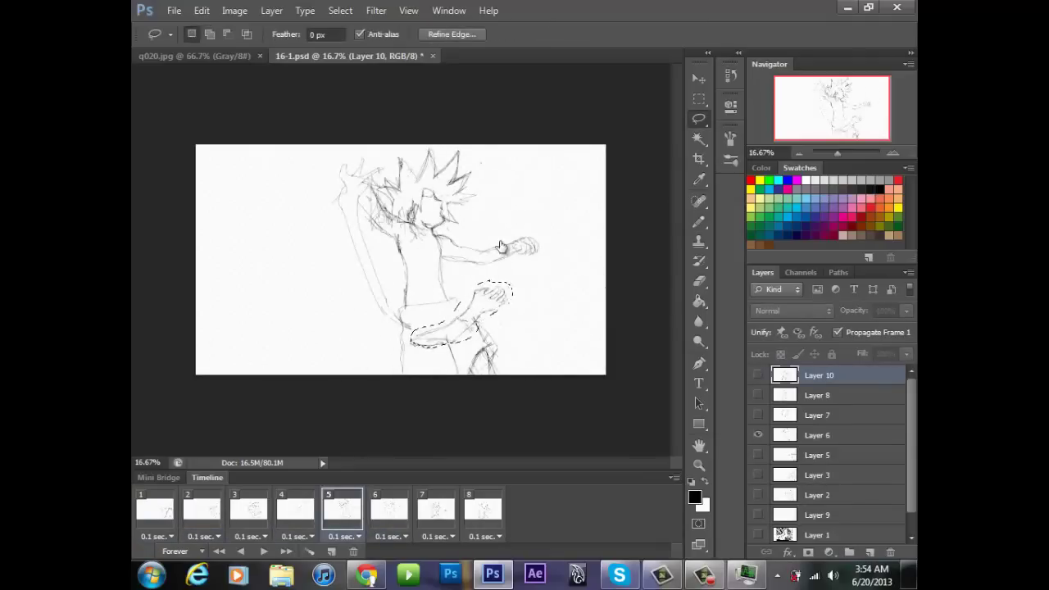
pyautogui.click(816, 435)
pyautogui.hotkey('ctrl', 't')
pyautogui.moveTo(529, 265); pyautogui.dragTo(541, 287)
pyautogui.press('space')
pyautogui.press('Return')
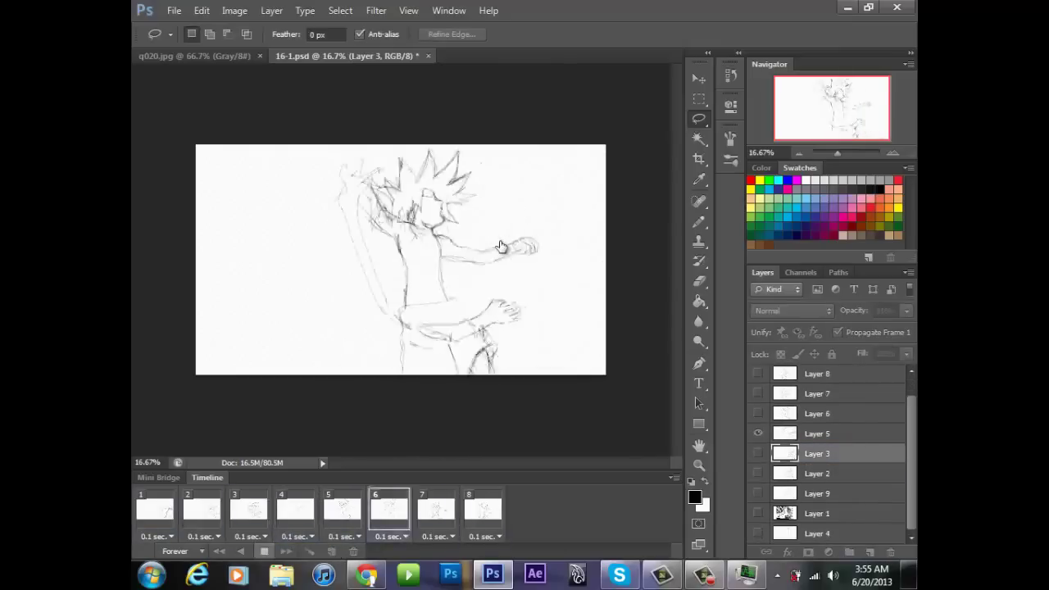
pyautogui.hotkey('ctrl', 'shift', 's')
pyautogui.press('Return')
# Show the Layer 1 manga reference and add spikes and strands to the back of the hair on Layer 5 in frame 1
pyautogui.click(155, 510)
pyautogui.click(892, 153)
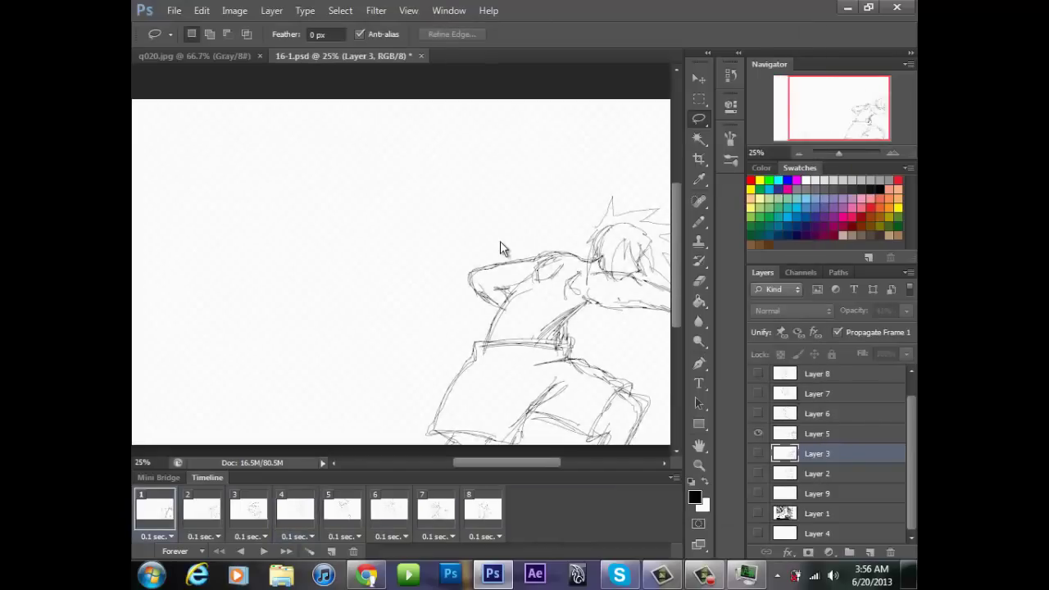
pyautogui.press('b')
pyautogui.click(758, 493)
pyautogui.click(757, 514)
pyautogui.click(817, 434)
pyautogui.hscroll(1, 500, 241)
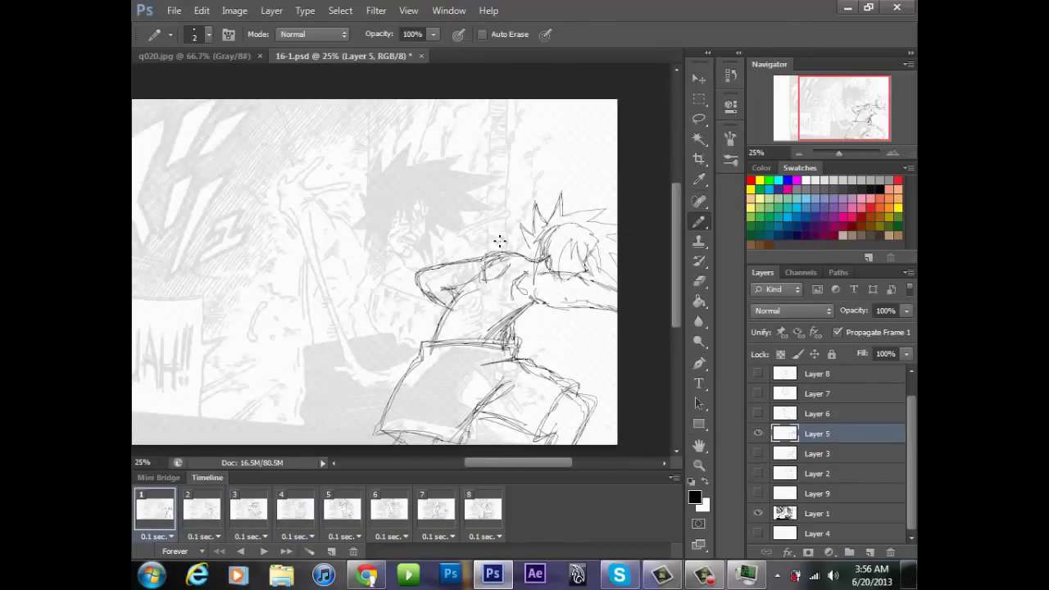
pyautogui.press('e')
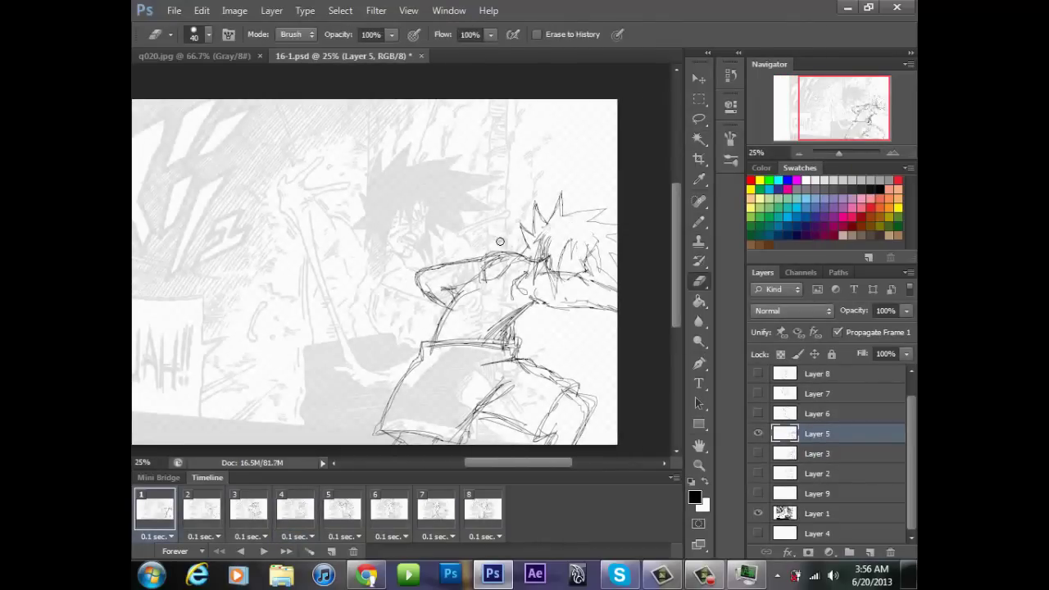
pyautogui.press('b')
# Rework the hair on Layer 3 in frame 2, adding rear spikes and nape strands and erasing stray lines near the front
pyautogui.hotkey('ctrl', '-')
pyautogui.press('.')
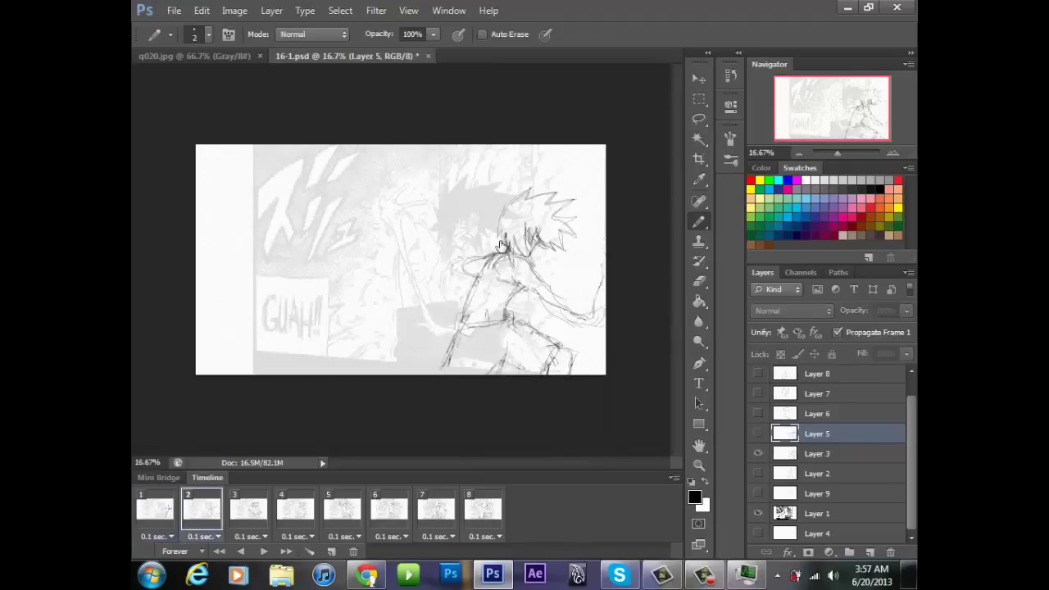
pyautogui.hotkey('alt', '[')
pyautogui.hotkey('ctrl', '+')
pyautogui.moveTo(559, 224); pyautogui.dragTo(567, 275)
pyautogui.moveTo(586, 213)
pyautogui.mouseDown()
pyautogui.moveTo(567, 274)
pyautogui.moveTo(591, 240)
pyautogui.moveTo(566, 273)
pyautogui.mouseUp()
pyautogui.press('e')
pyautogui.press('b')
pyautogui.moveTo(552, 166); pyautogui.dragTo(551, 189)
pyautogui.press('e')
pyautogui.moveTo(662, 195); pyautogui.dragTo(616, 231)
pyautogui.press('b')
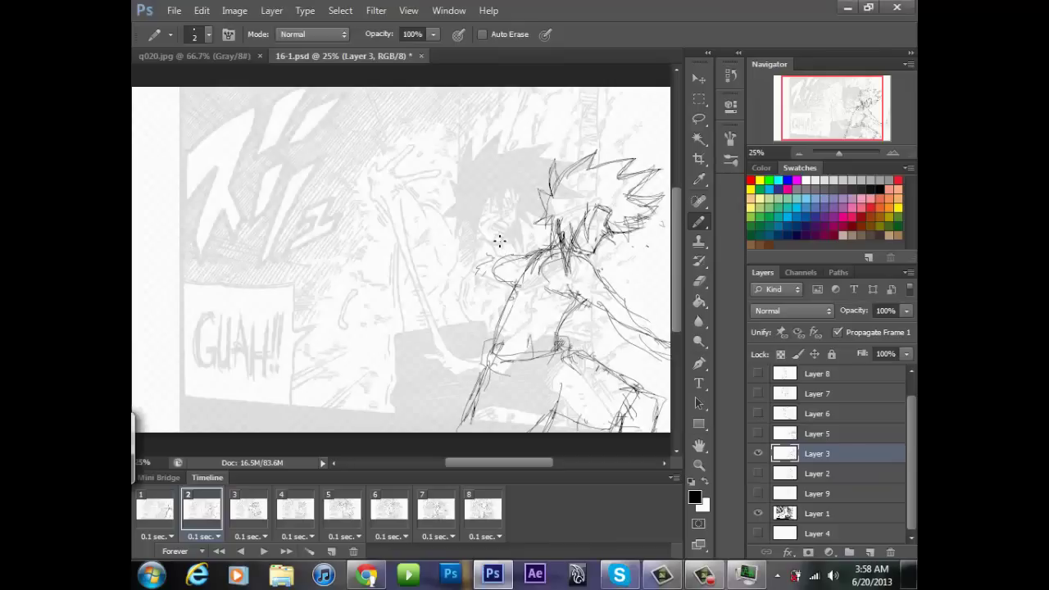
pyautogui.moveTo(551, 201); pyautogui.dragTo(534, 227)
# Trim the front hair spikes and redraw the strands beside the face on Layer 6 in frame 5
pyautogui.click(249, 509)
pyautogui.click(294, 510)
pyautogui.click(341, 510)
pyautogui.press('e')
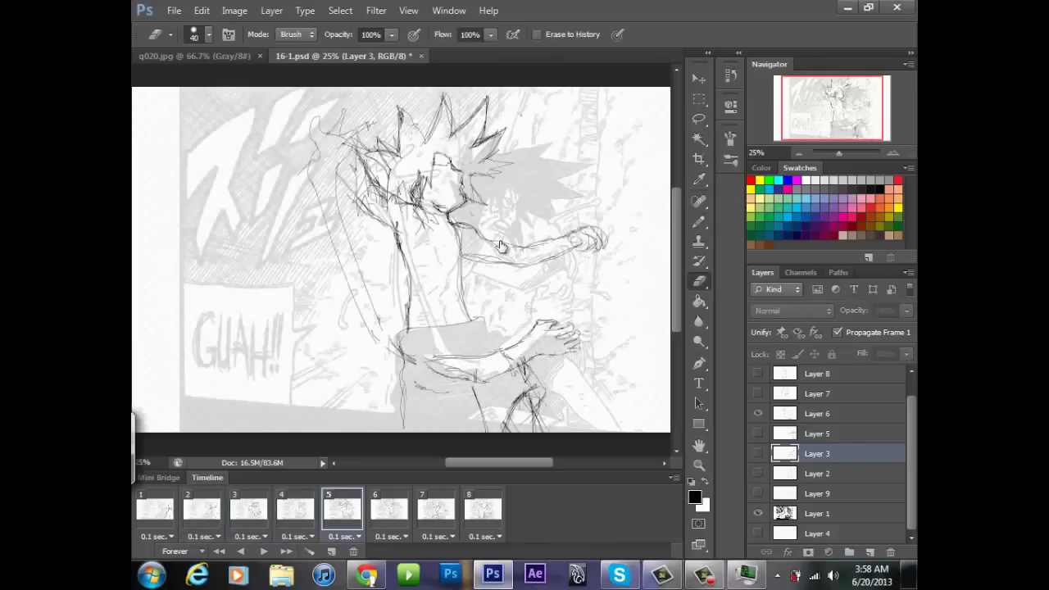
pyautogui.click(817, 413)
pyautogui.press('b')
pyautogui.press('e')
pyautogui.moveTo(501, 128)
pyautogui.mouseDown()
pyautogui.moveTo(469, 174)
pyautogui.moveTo(485, 205)
pyautogui.mouseUp()
pyautogui.press('b')
pyautogui.moveTo(423, 175)
pyautogui.mouseDown()
pyautogui.moveTo(434, 229)
pyautogui.moveTo(410, 205)
pyautogui.mouseUp()
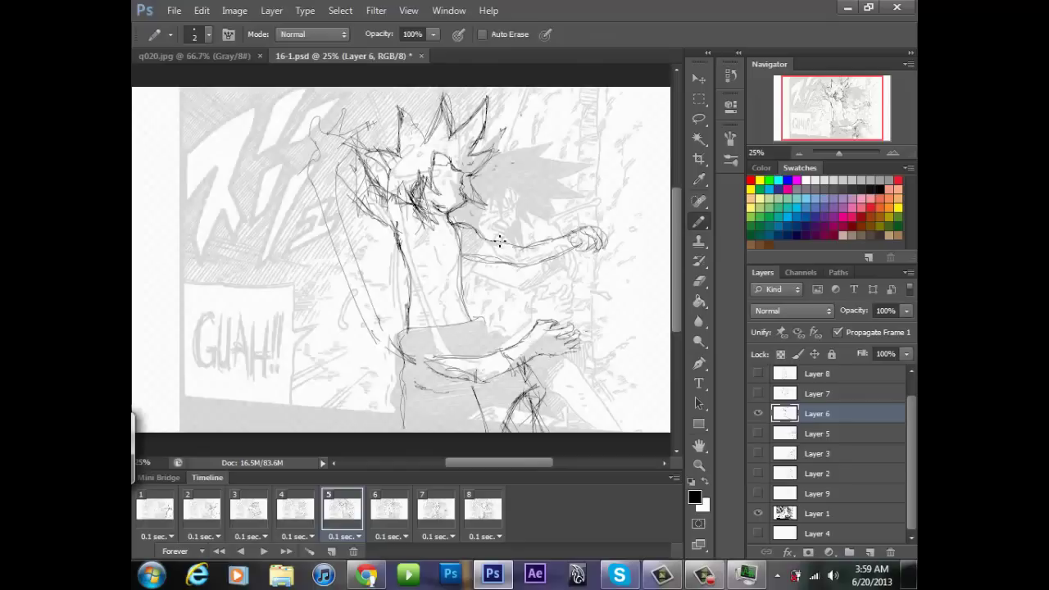
# Redraw the front hair strands on Layer 7 in frame 6, and look through frames 7 and 8
pyautogui.click(388, 509)
pyautogui.press('e')
pyautogui.click(817, 394)
pyautogui.press('b')
pyautogui.moveTo(486, 128); pyautogui.dragTo(467, 171)
pyautogui.moveTo(485, 133); pyautogui.dragTo(469, 208)
pyautogui.click(758, 414)
pyautogui.click(436, 510)
pyautogui.click(483, 510)
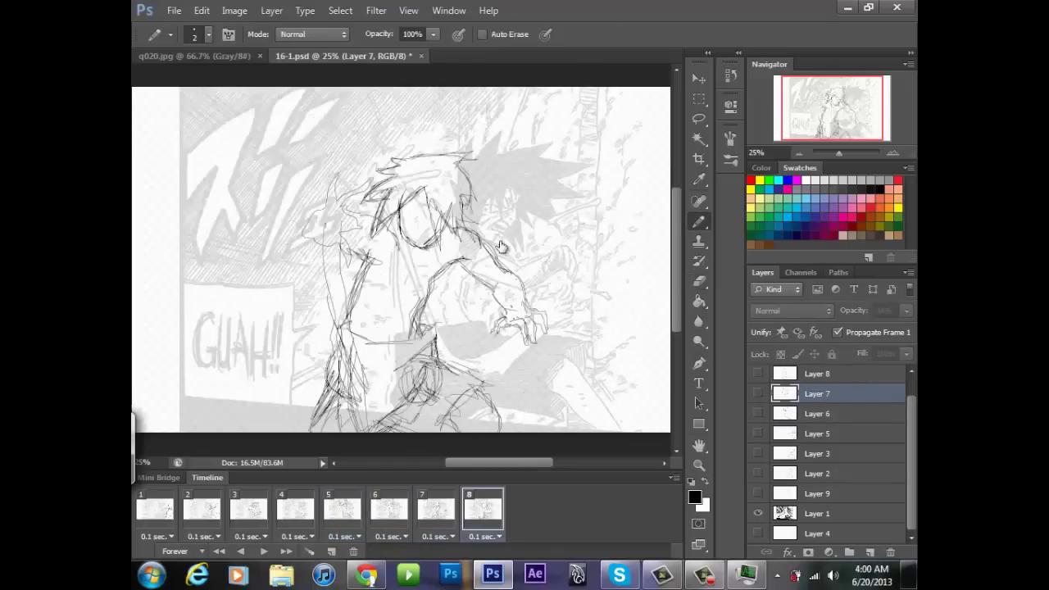
# Return to frame 1 with Layer 5 selected, and save the document
pyautogui.click(155, 510)
pyautogui.moveTo(500, 248); pyautogui.dragTo(406, 249)
pyautogui.press('e')
pyautogui.click(817, 433)
pyautogui.click(173, 10)
pyautogui.click(196, 194)
pyautogui.click(771, 303)
pyautogui.press('Return')
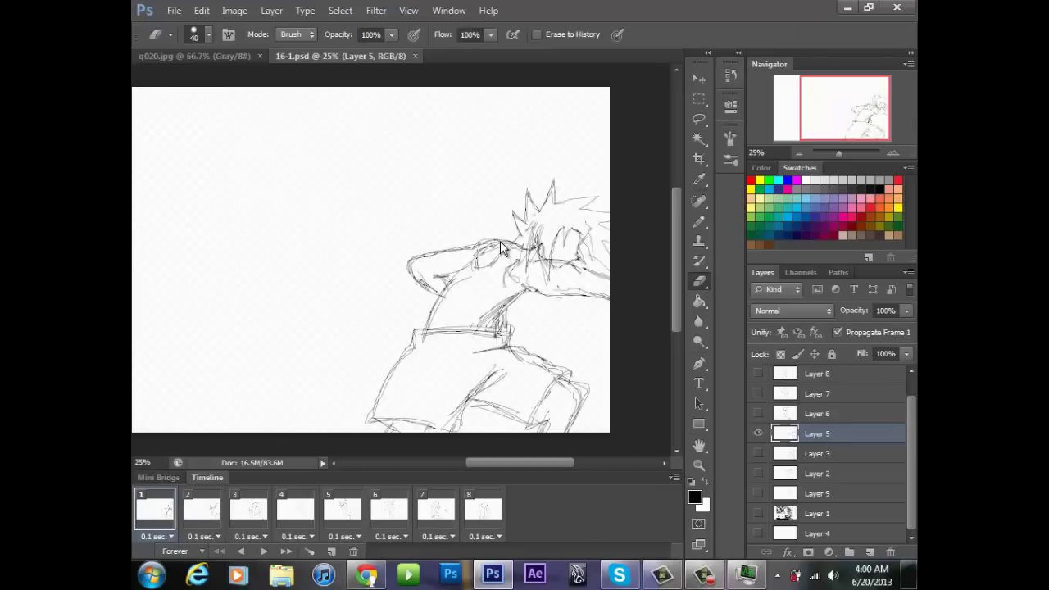
# Add a new layer above Layer 5 for clean line art and lower Layer 5's opacity to 38%
pyautogui.click(870, 552)
pyautogui.click(817, 453)
pyautogui.click(906, 311)
pyautogui.moveTo(906, 327); pyautogui.dragTo(856, 327)
pyautogui.press('b')
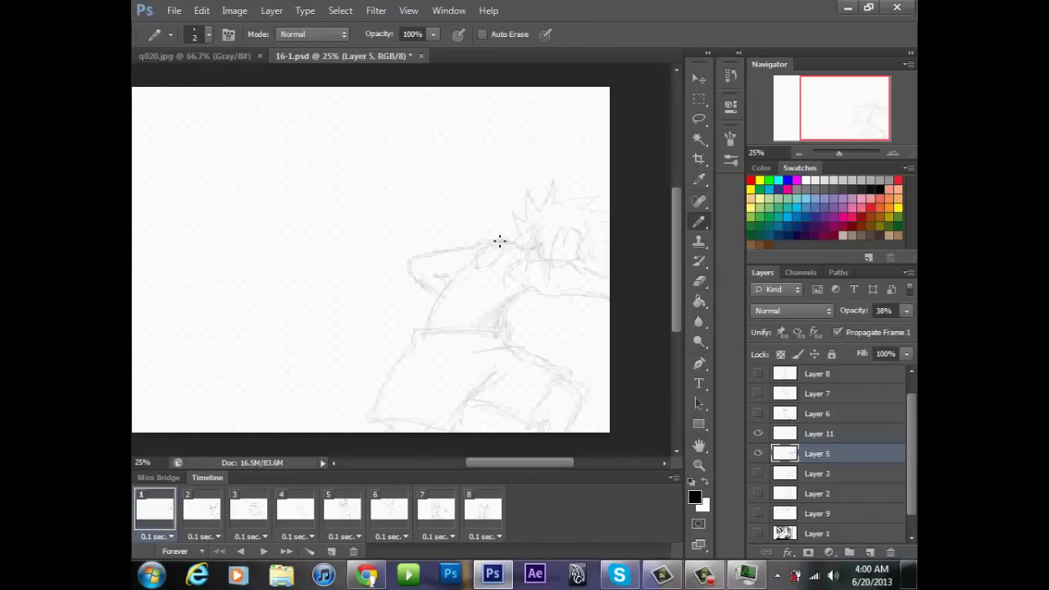
pyautogui.click(817, 434)
# Trace the shorts on Layer 11 with clean lines: the waistband, outer leg, front thigh, inner leg and jagged front hem
pyautogui.hotkey('ctrl', '+')
pyautogui.moveTo(421, 352); pyautogui.dragTo(414, 379)
pyautogui.moveTo(414, 379); pyautogui.dragTo(368, 455)
pyautogui.moveTo(428, 354); pyautogui.dragTo(549, 353)
pyautogui.moveTo(550, 348); pyautogui.dragTo(543, 375)
pyautogui.moveTo(543, 376); pyautogui.dragTo(496, 385)
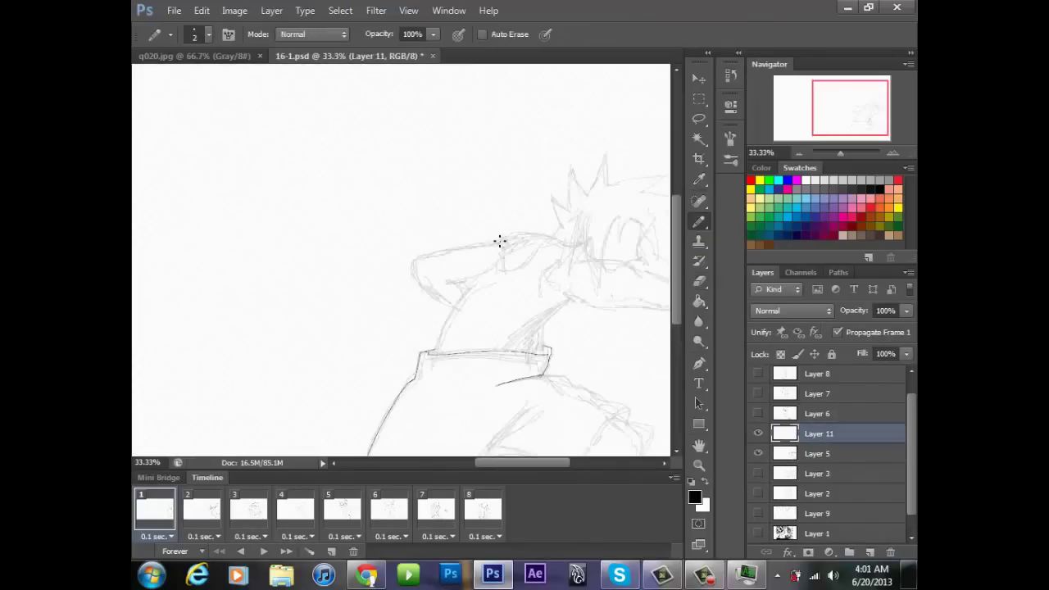
pyautogui.scroll(-1, 499, 240)
pyautogui.moveTo(539, 353); pyautogui.dragTo(462, 435)
pyautogui.moveTo(572, 336); pyautogui.dragTo(579, 408)
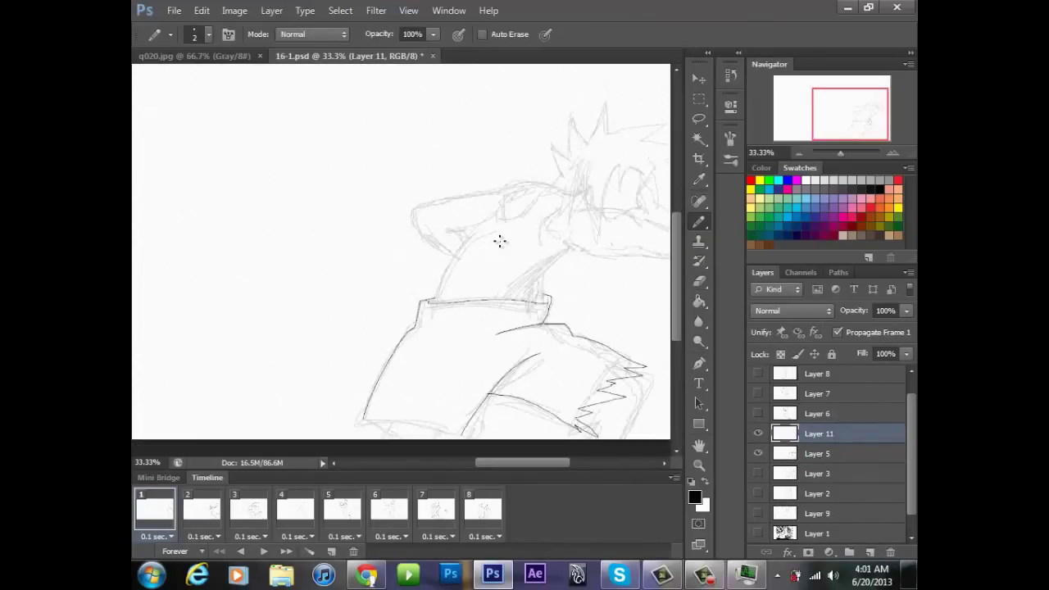
# Trace the torso, the bent back arm and the outstretched front arm on Layer 11
pyautogui.moveTo(497, 211); pyautogui.dragTo(434, 301)
pyautogui.moveTo(505, 191); pyautogui.dragTo(452, 263)
pyautogui.hscroll(4, 499, 240)
pyautogui.moveTo(520, 266); pyautogui.dragTo(406, 246)
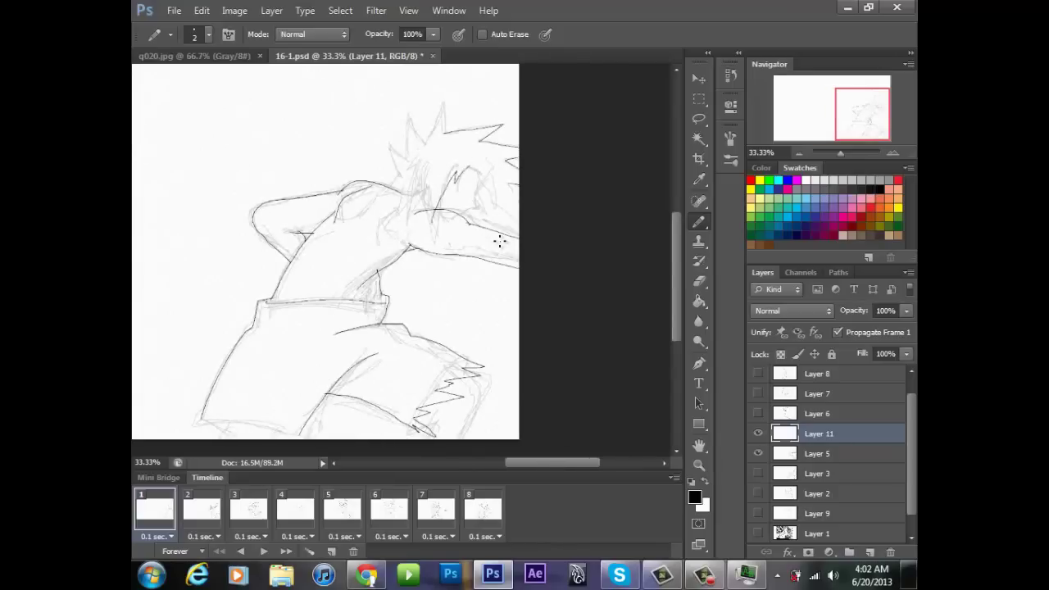
# Clean up the traced hair on Layer 11 and draw the face outline, eye and cheek marks
pyautogui.hotkey('ctrl', '+')
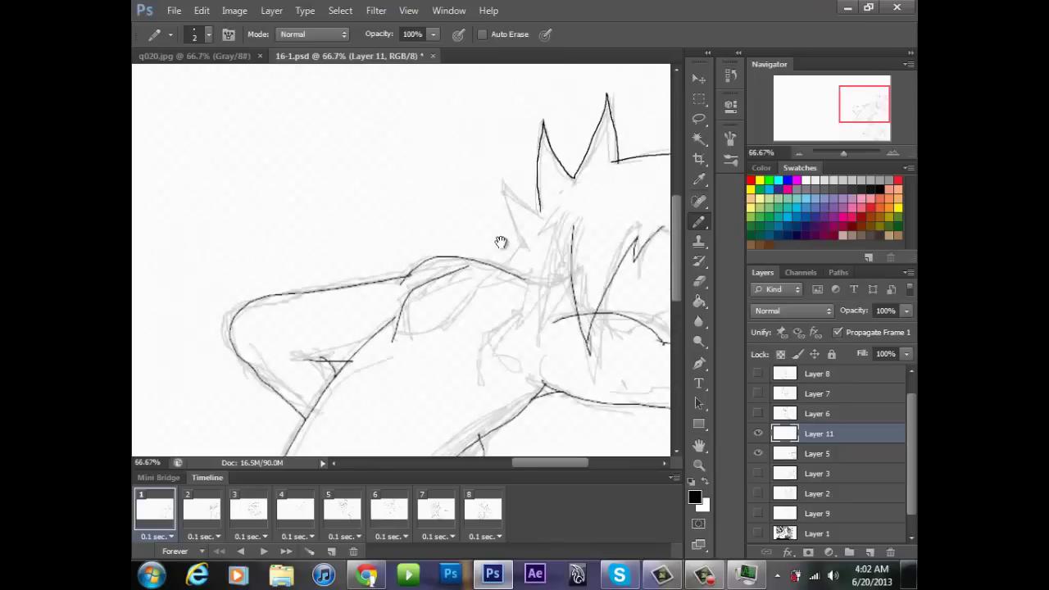
pyautogui.press('e')
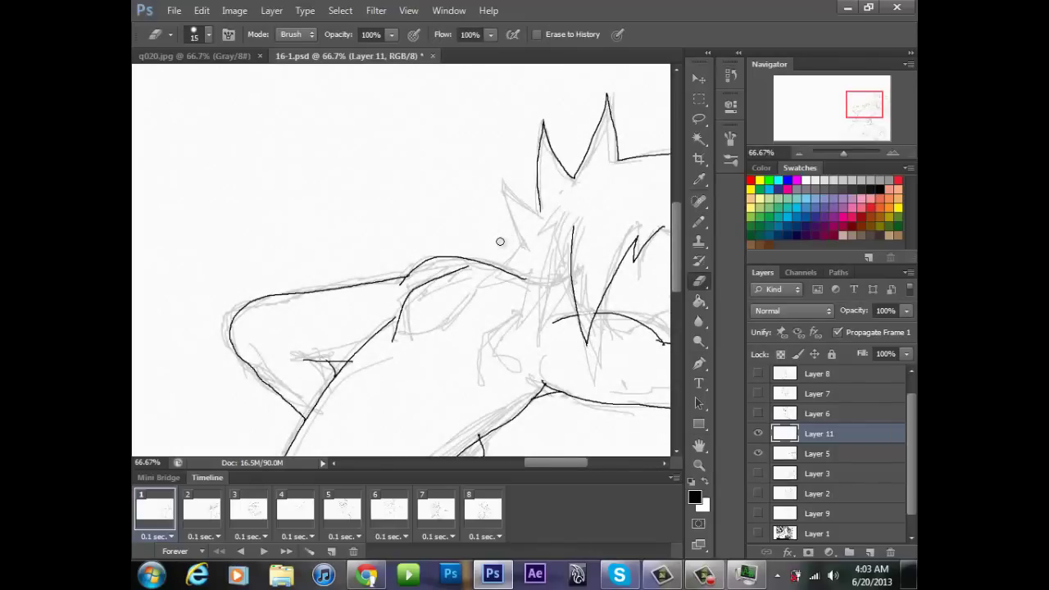
pyautogui.hscroll(3, 500, 240)
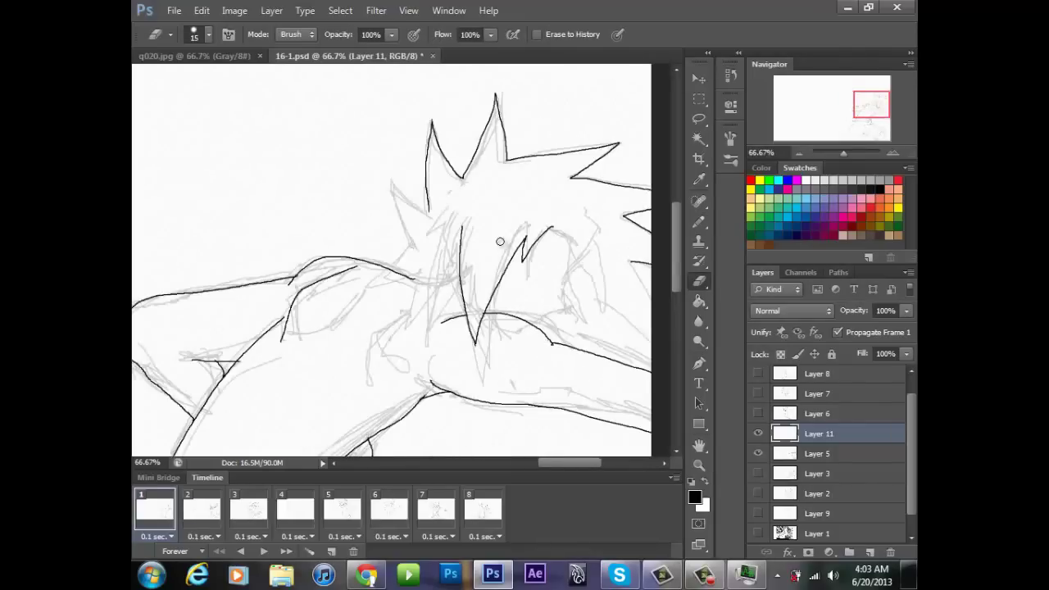
pyautogui.hscroll(1, 502, 246)
pyautogui.press('b')
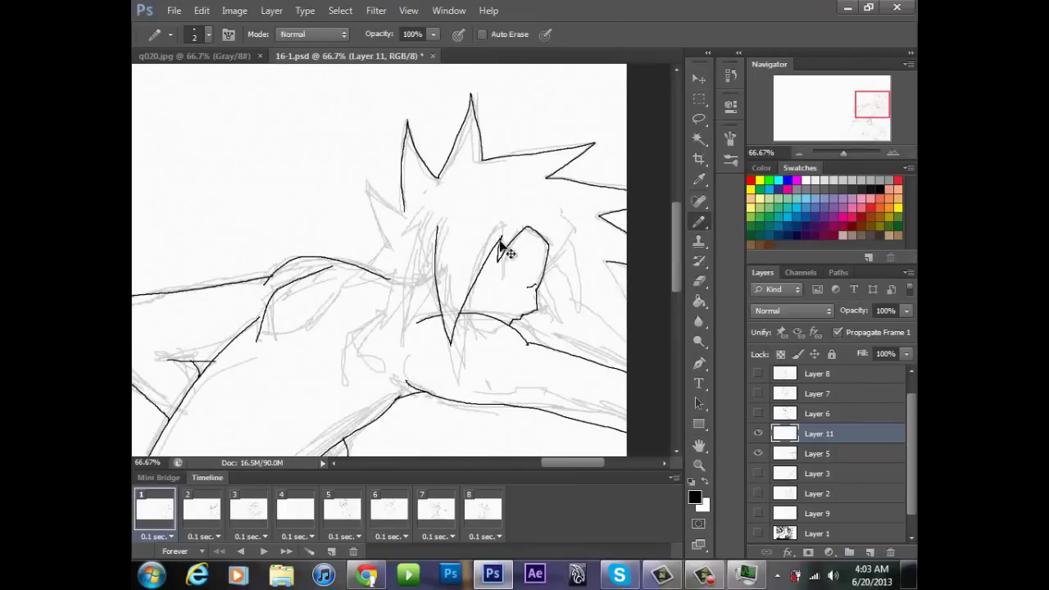
pyautogui.hotkey('ctrl', 'z')
pyautogui.press('z')
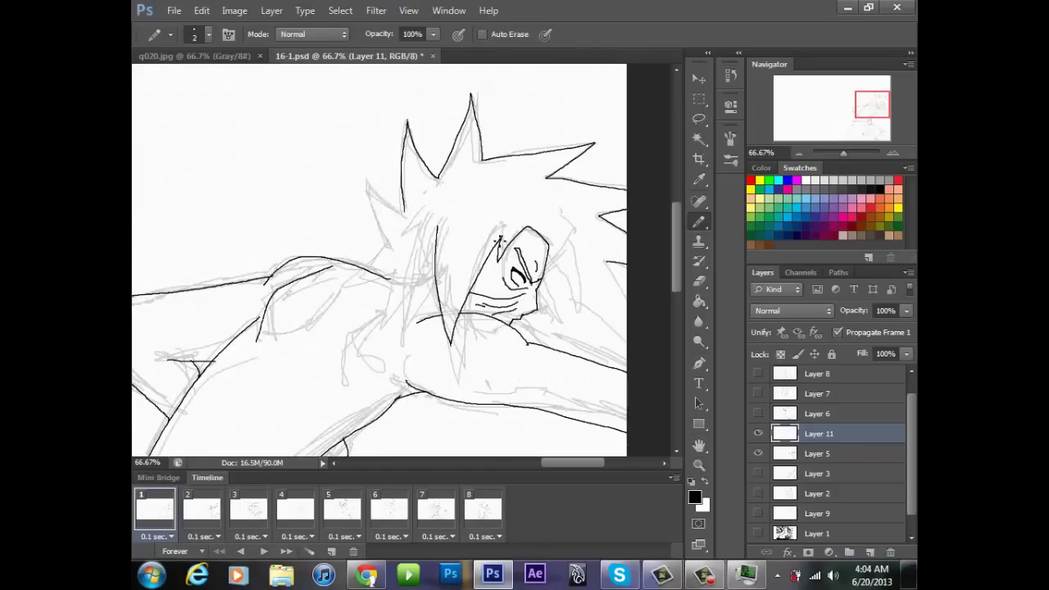
# Draw the rear hair spike and the nape hair strands down to the shoulder on Layer 11
pyautogui.hotkey('ctrl', '-')
pyautogui.hotkey('ctrl', '-')
pyautogui.hotkey('ctrl', '-')
pyautogui.hotkey('ctrl', '-')
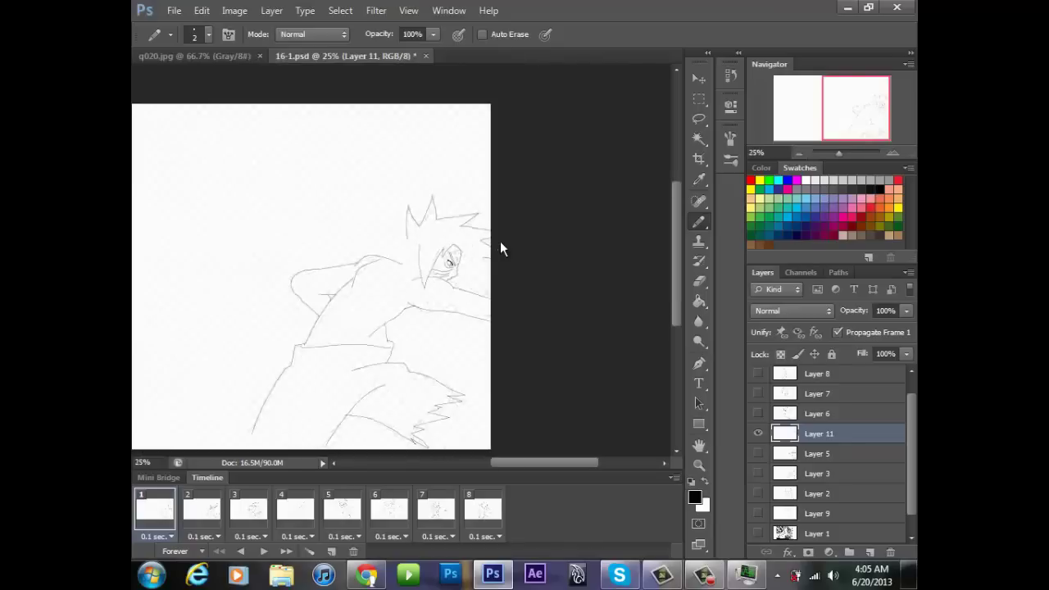
pyautogui.hotkey('ctrl', '+')
pyautogui.hotkey('ctrl', '+')
pyautogui.hotkey('ctrl', '+')
pyautogui.hotkey('ctrl', '+')
pyautogui.moveTo(539, 138); pyautogui.dragTo(503, 102)
pyautogui.moveTo(504, 103); pyautogui.dragTo(526, 176)
pyautogui.moveTo(526, 177); pyautogui.dragTo(500, 196)
pyautogui.moveTo(531, 200)
pyautogui.mouseDown()
pyautogui.moveTo(515, 251)
pyautogui.moveTo(558, 207)
pyautogui.mouseUp()
pyautogui.press('e')
pyautogui.press('b')
# Draw the jagged rear hem of the shorts, the knee and the small waist detail on Layer 11
pyautogui.scroll(-3, 499, 241)
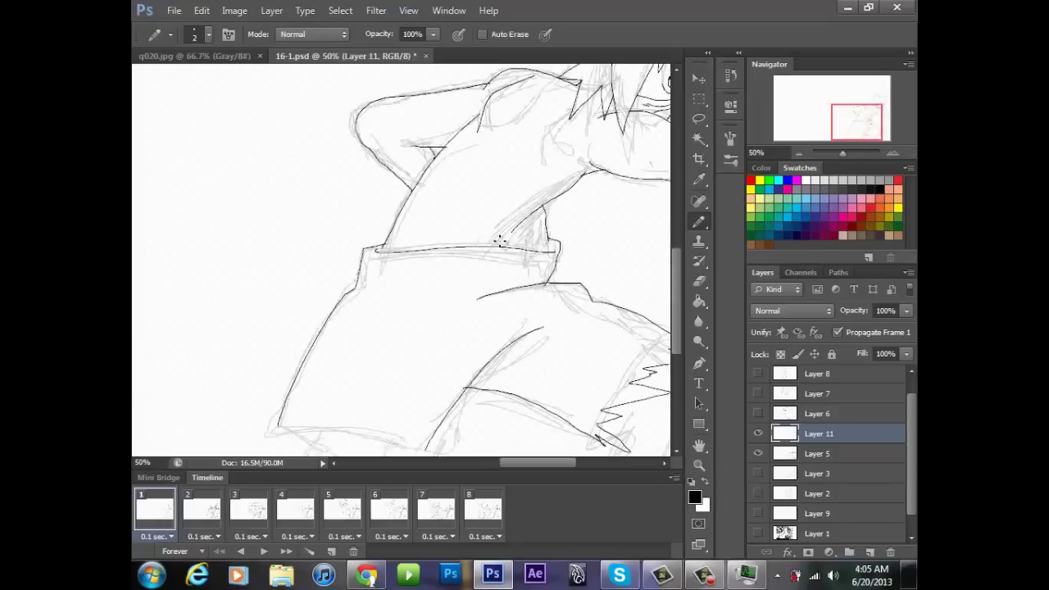
pyautogui.scroll(-1, 499, 241)
pyautogui.hscroll(3, 499, 241)
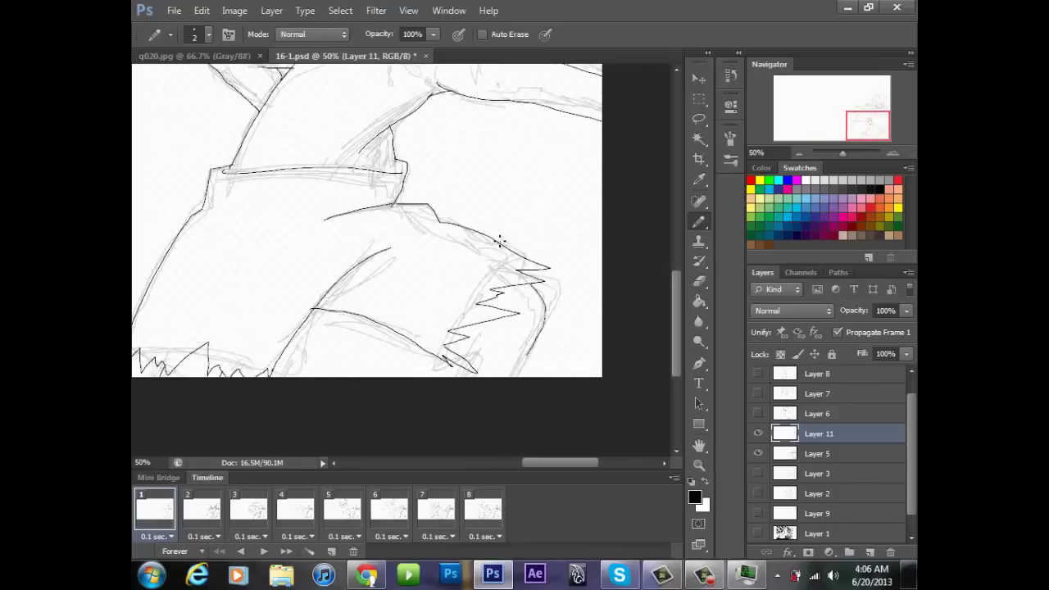
pyautogui.scroll(-1, 500, 241)
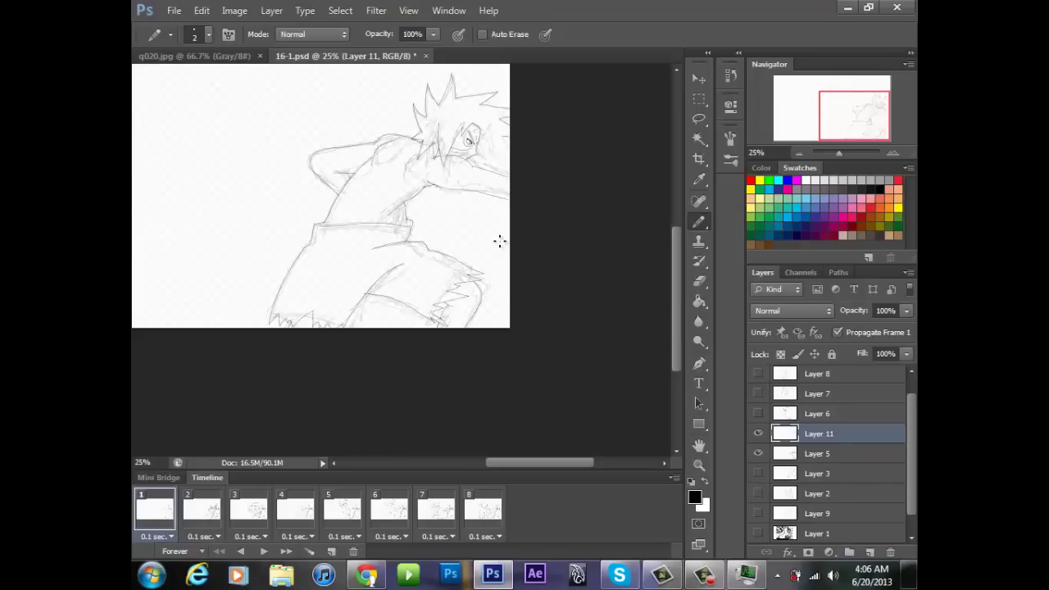
pyautogui.scroll(1, 499, 241)
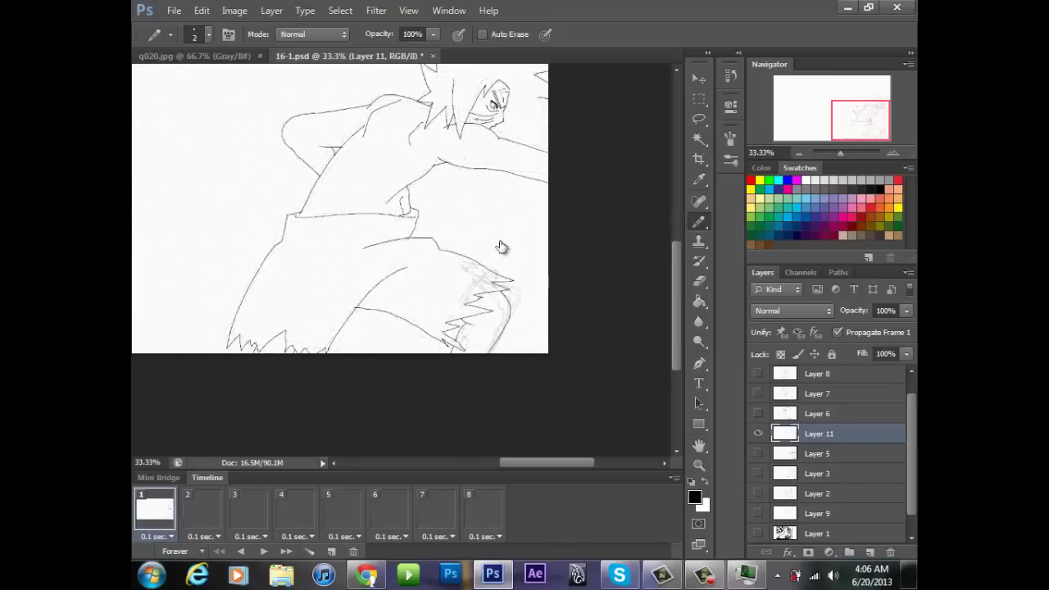
pyautogui.scroll(1, 499, 241)
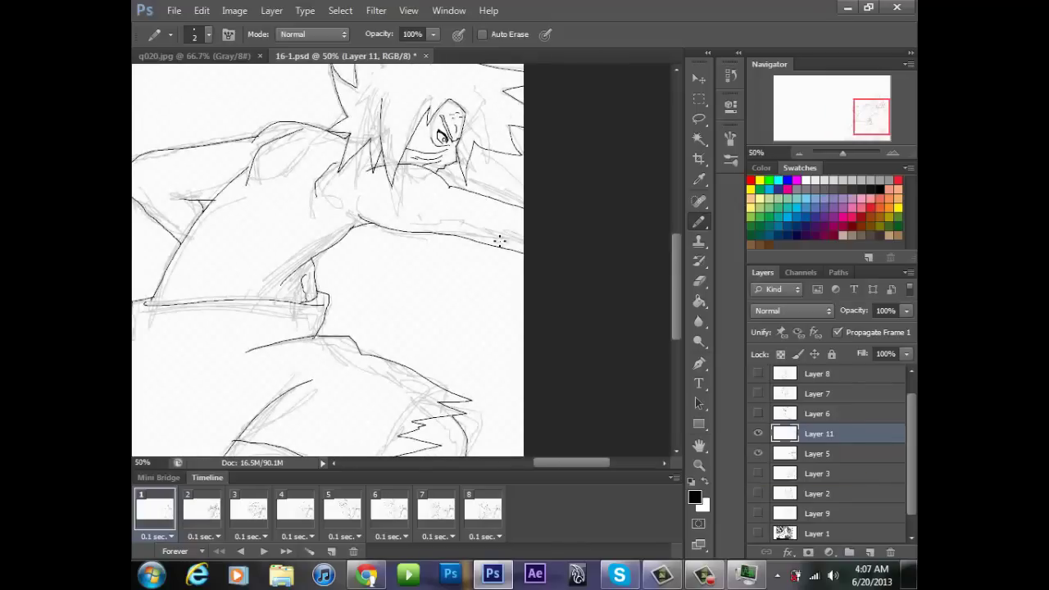
# Delete the Layer 5 rough sketch and play back the animation
pyautogui.hotkey('ctrl', '-')
pyautogui.hotkey('alt', '[')
pyautogui.press('Delete')
pyautogui.hotkey('ctrl', '-')
pyautogui.hotkey('ctrl', '-')
pyautogui.press('space')
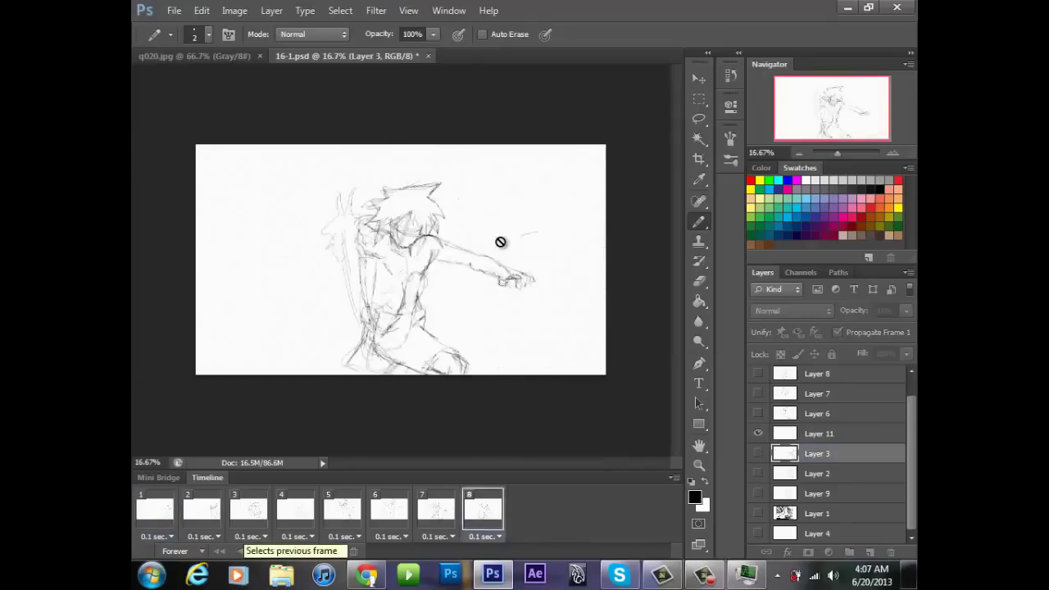
pyautogui.scroll(4, 499, 241)
pyautogui.press('g')
pyautogui.press('b')
pyautogui.hotkey('ctrl', 'z')
pyautogui.hotkey('ctrl', 'z')
pyautogui.hotkey('ctrl', 'z')
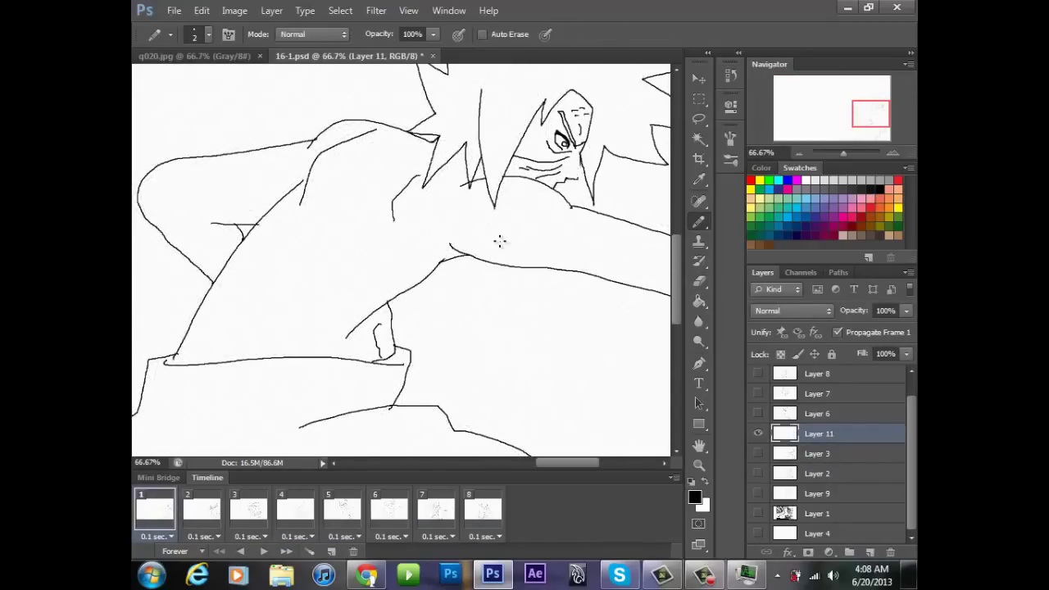
# Fade the Layer 3 sketch in frame 2 and add a new layer above it, with the manga reference hidden
pyautogui.scroll(-3, 499, 240)
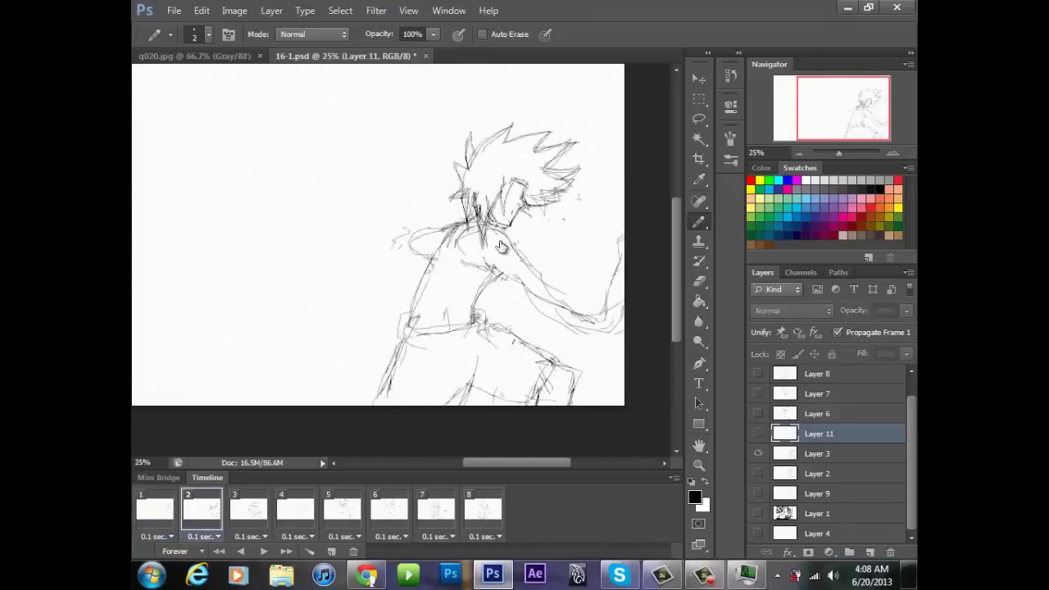
pyautogui.hotkey('alt', '[')
pyautogui.hotkey('ctrl', 'shift', 'alt', 'n')
pyautogui.scroll(2, 501, 247)
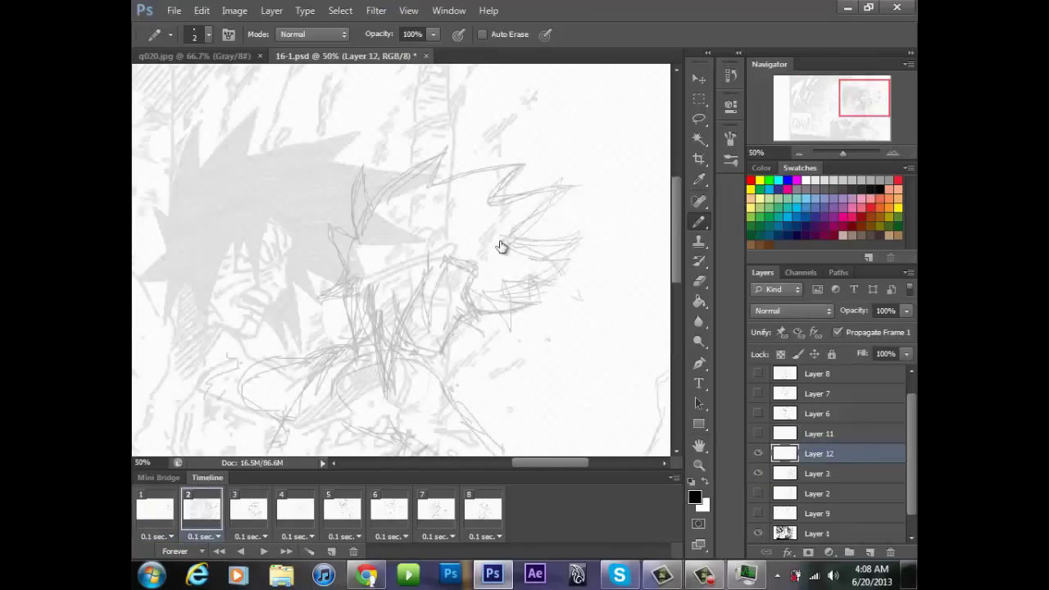
pyautogui.click(758, 533)
pyautogui.click(758, 533)
# Trace the face profile, the long front hair strand and the upper and front hair spikes on Layer 12
pyautogui.moveTo(475, 274); pyautogui.dragTo(391, 394)
pyautogui.moveTo(371, 287); pyautogui.dragTo(391, 393)
pyautogui.moveTo(427, 189); pyautogui.dragTo(542, 153)
pyautogui.moveTo(542, 153); pyautogui.dragTo(494, 205)
pyautogui.moveTo(494, 205)
pyautogui.mouseDown()
pyautogui.moveTo(570, 183)
pyautogui.moveTo(519, 241)
pyautogui.mouseUp()
pyautogui.moveTo(520, 241); pyautogui.dragTo(573, 231)
pyautogui.moveTo(573, 231); pyautogui.dragTo(498, 283)
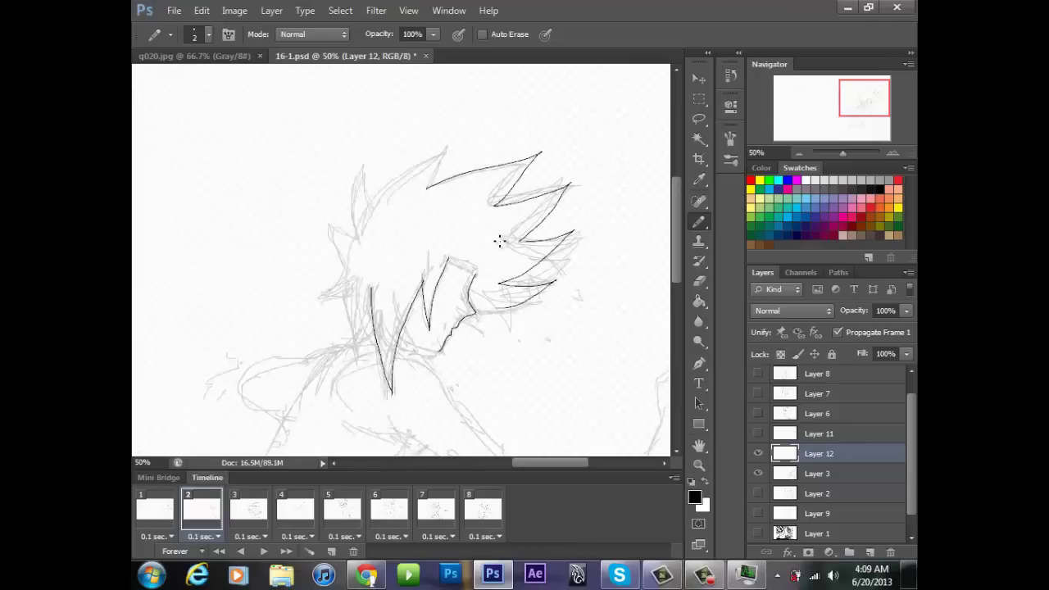
pyautogui.hotkey('ctrl', 'z')
pyautogui.scroll(-1, 502, 246)
pyautogui.moveTo(443, 338); pyautogui.dragTo(471, 374)
pyautogui.moveTo(471, 374); pyautogui.dragTo(487, 306)
pyautogui.moveTo(520, 228)
pyautogui.mouseDown()
pyautogui.moveTo(573, 214)
pyautogui.moveTo(467, 324)
pyautogui.moveTo(448, 323)
pyautogui.mouseUp()
pyautogui.hotkey('ctrl', 'alt', 'z')
pyautogui.hotkey('ctrl', 'alt', 'z')
pyautogui.hotkey('ctrl', 'alt', 'z')
pyautogui.click(758, 533)
pyautogui.click(757, 533)
pyautogui.hotkey('ctrl', 'alt', 'z')
pyautogui.hotkey('ctrl', 'alt', 'z')
# Complete the front and rear hair spikes on Layer 12, and draw the jawline and chin
pyautogui.moveTo(551, 226); pyautogui.dragTo(491, 291)
pyautogui.moveTo(427, 173)
pyautogui.mouseDown()
pyautogui.moveTo(353, 221)
pyautogui.moveTo(297, 279)
pyautogui.mouseUp()
pyautogui.hotkey('ctrl', '+')
pyautogui.moveTo(403, 334); pyautogui.dragTo(452, 363)
pyautogui.moveTo(494, 297); pyautogui.dragTo(501, 313)
pyautogui.moveTo(465, 347); pyautogui.dragTo(455, 362)
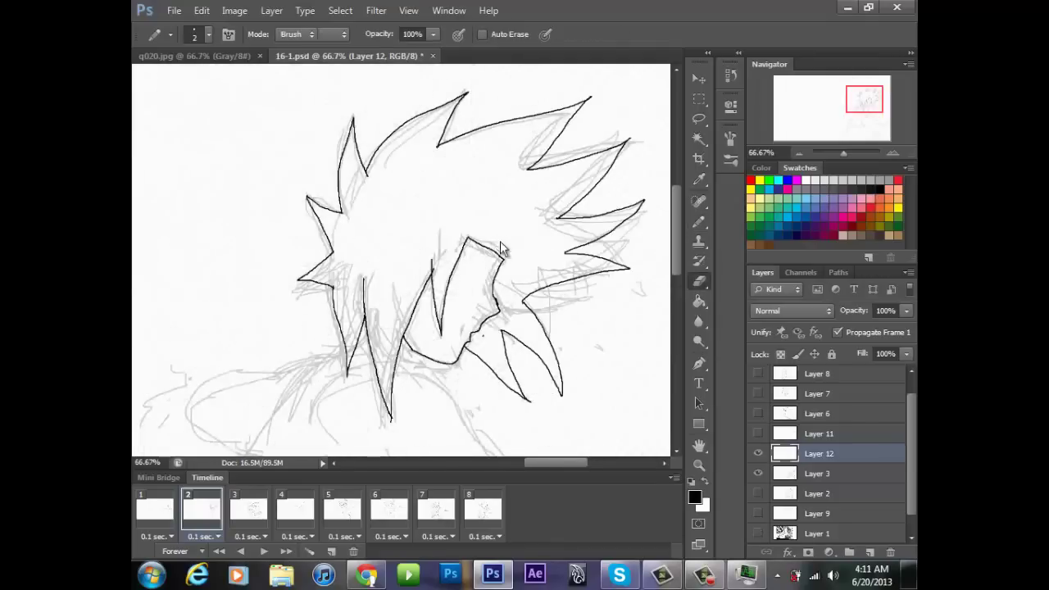
# Draw the eye and the thin hair strand beside it on Layer 12
pyautogui.moveTo(456, 262); pyautogui.dragTo(465, 307)
pyautogui.moveTo(473, 238)
pyautogui.mouseDown()
pyautogui.moveTo(465, 307)
pyautogui.moveTo(463, 250)
pyautogui.moveTo(458, 260)
pyautogui.mouseUp()
pyautogui.press('e')
pyautogui.press('b')
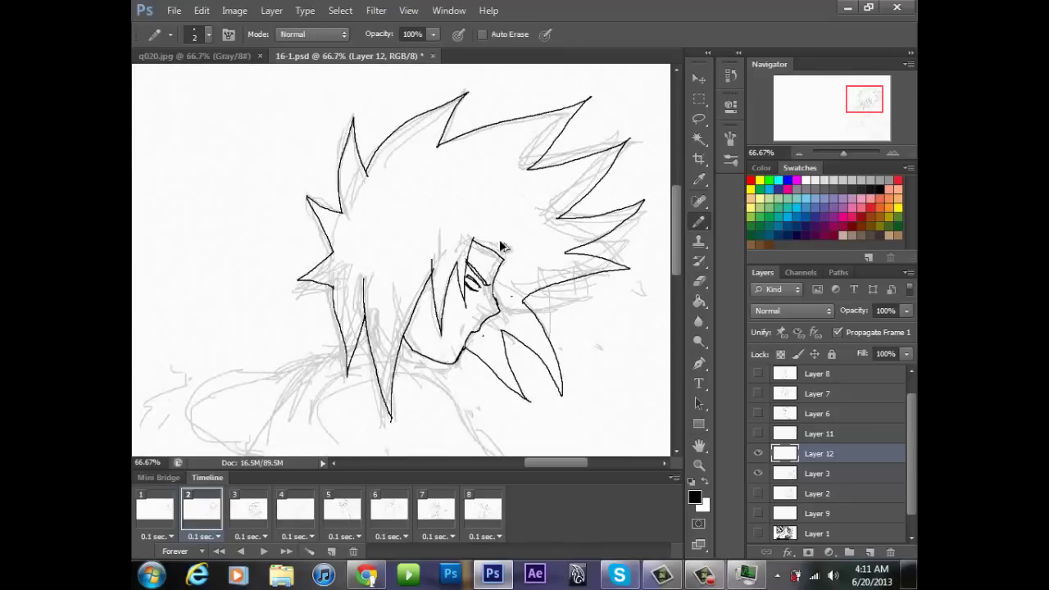
# Redraw and fill the eye on Layer 12, and draw the open mouth and cheek lines
pyautogui.hotkey('ctrl', 'alt', 'z')
pyautogui.hotkey('ctrl', 'alt', 'z')
pyautogui.hotkey('ctrl', 'alt', 'z')
pyautogui.press('e')
pyautogui.moveTo(468, 264); pyautogui.dragTo(484, 283)
pyautogui.press('b')
pyautogui.moveTo(469, 275); pyautogui.dragTo(481, 284)
pyautogui.press('g')
pyautogui.click(475, 280)
pyautogui.press('b')
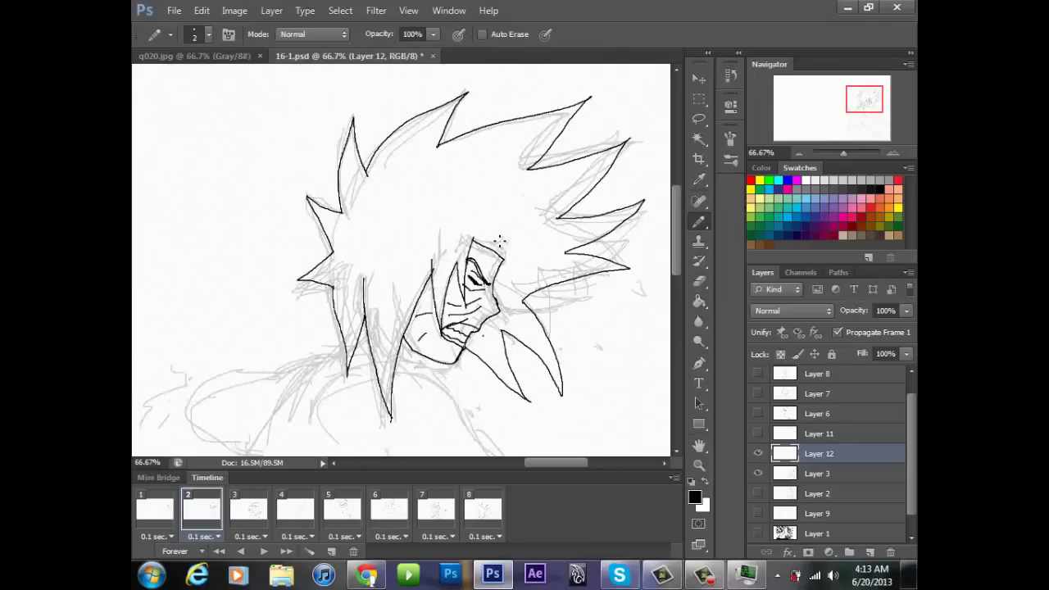
# Trace the shoulder, torso sides and outstretched arm with its jagged cuff on Layer 12, continuing the arm up to the canvas edge
pyautogui.hotkey('ctrl', '-')
pyautogui.hotkey('ctrl', '-')
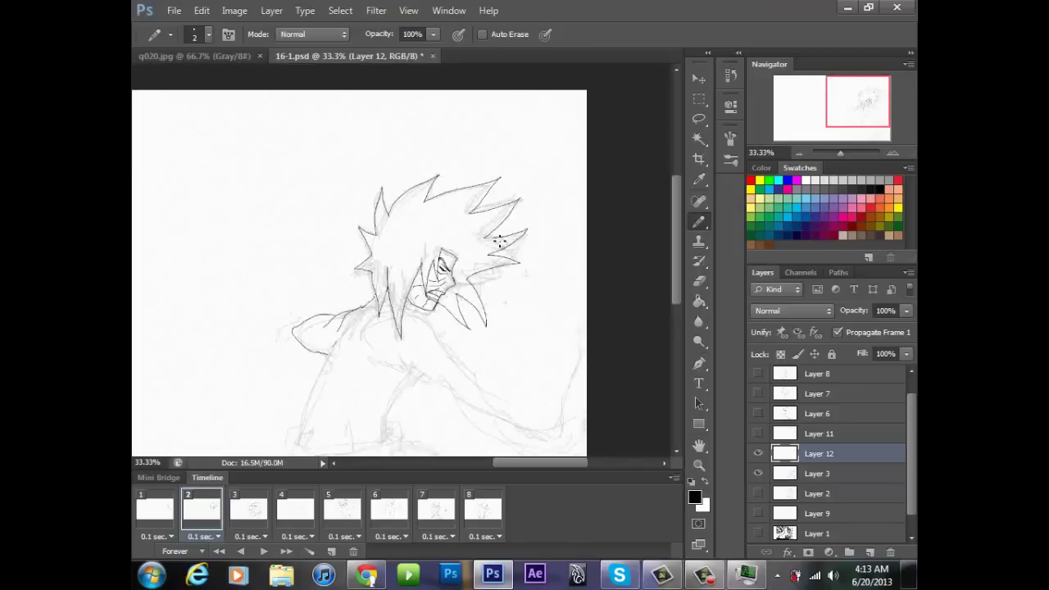
pyautogui.hotkey('ctrl', '+')
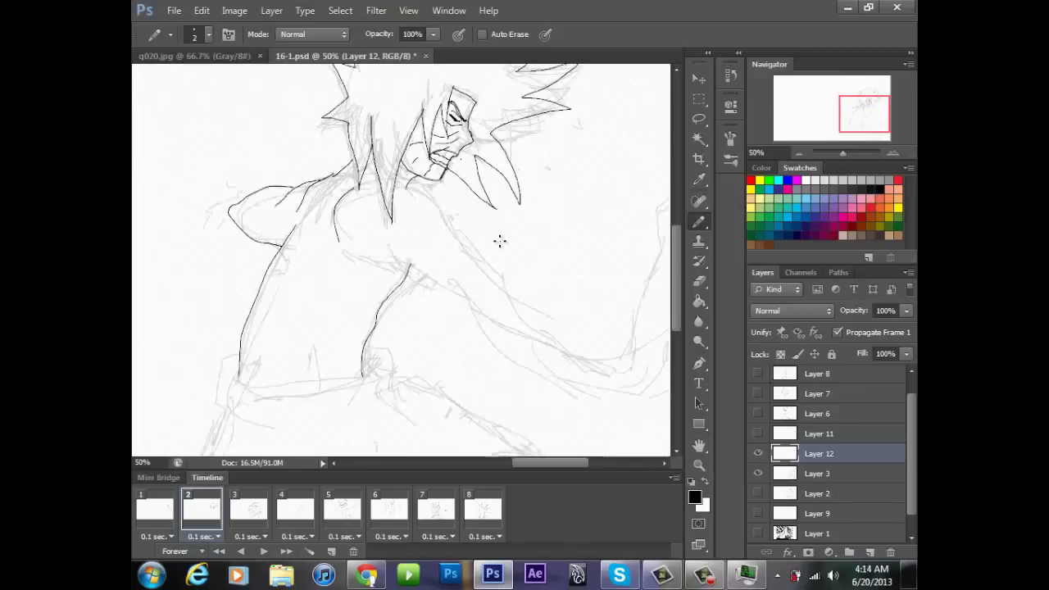
pyautogui.moveTo(475, 317); pyautogui.dragTo(610, 361)
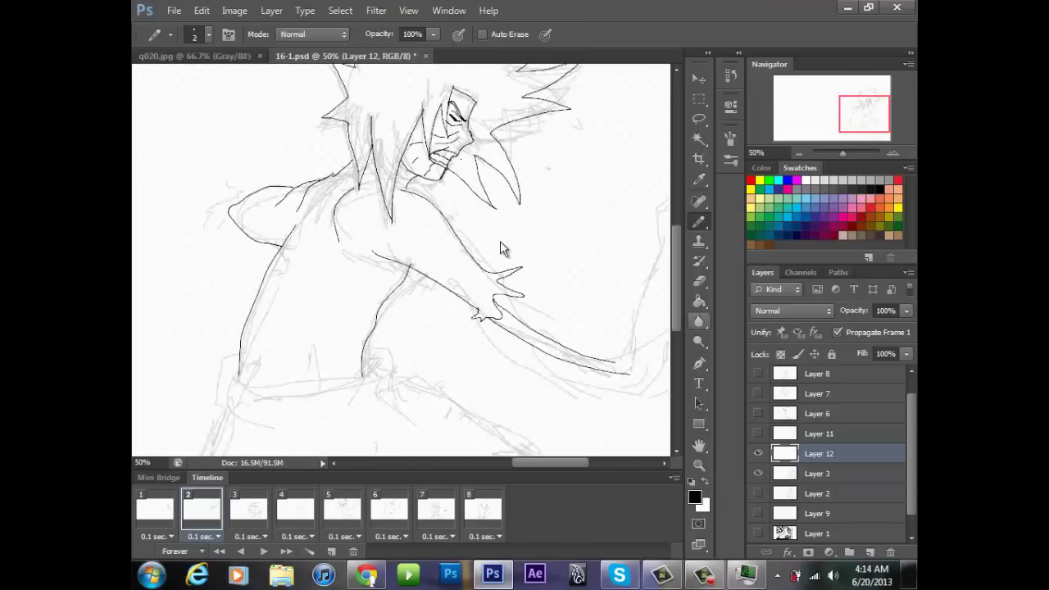
pyautogui.hscroll(5, 499, 240)
pyautogui.moveTo(402, 353); pyautogui.dragTo(439, 186)
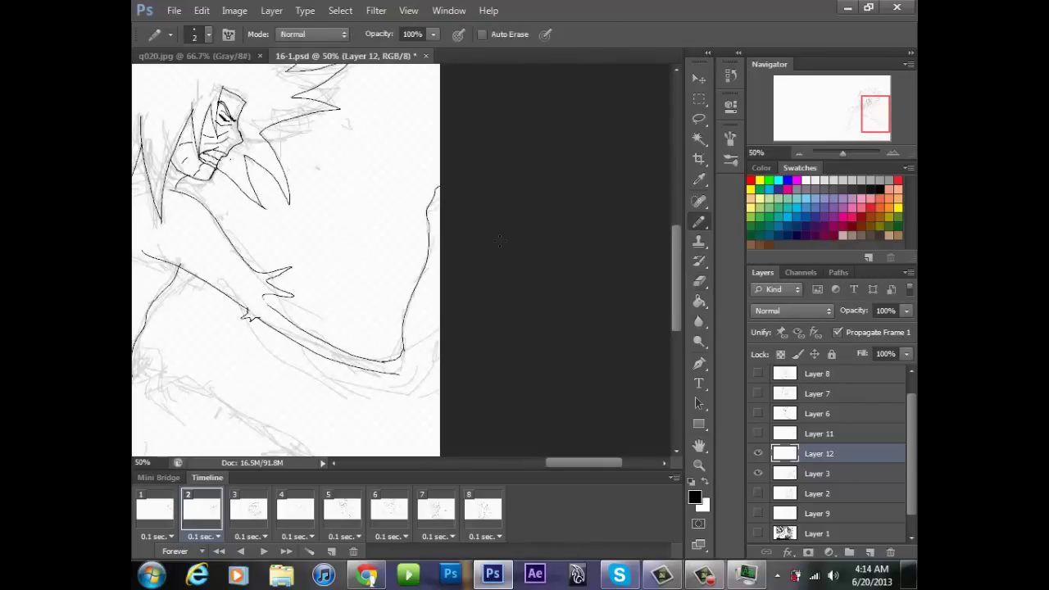
# Play the animation to check the traced upper body of frame 2 against the neighbouring frames
pyautogui.hotkey('ctrl', '-')
pyautogui.hotkey('ctrl', '-')
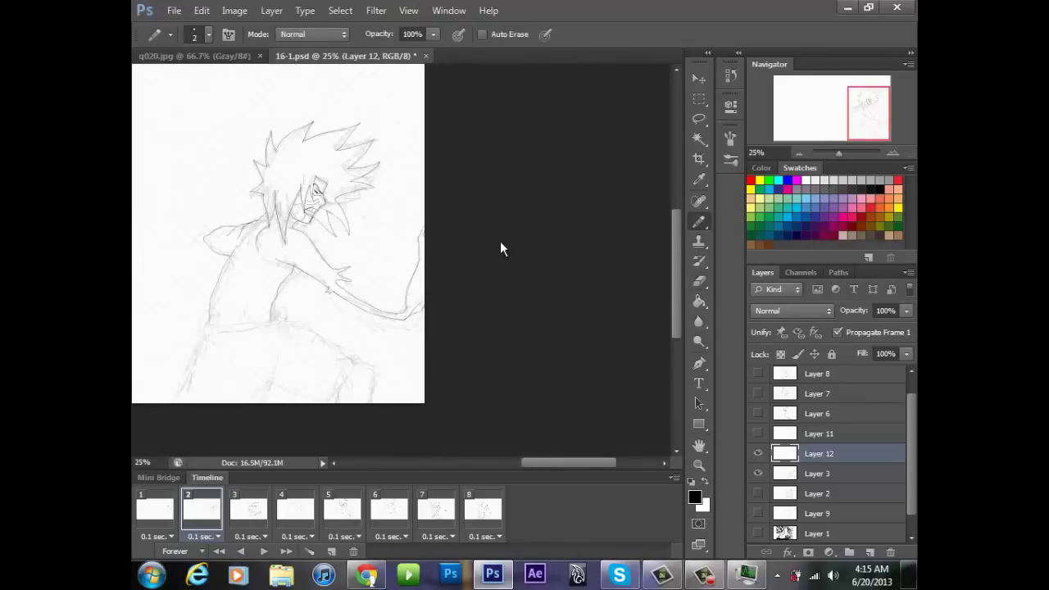
pyautogui.press('space')
pyautogui.hotkey('ctrl', '-')
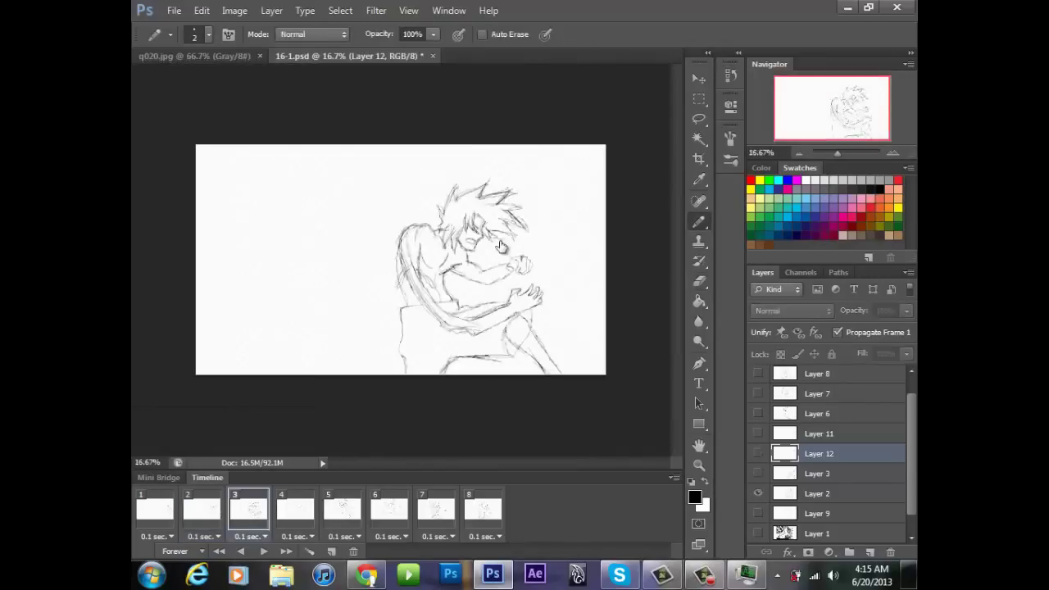
pyautogui.press('space')
# Lasso part of the Layer 12 line art, shift it slightly upward, and clear the selection
pyautogui.hotkey('ctrl', '+')
pyautogui.hotkey('ctrl', '+')
pyautogui.hscroll(1, 502, 247)
pyautogui.press('l')
pyautogui.moveTo(467, 303)
pyautogui.mouseDown()
pyautogui.moveTo(669, 303)
pyautogui.moveTo(467, 303)
pyautogui.mouseUp()
pyautogui.hscroll(5, 502, 247)
pyautogui.press('v')
pyautogui.moveTo(440, 344); pyautogui.dragTo(440, 335)
pyautogui.hotkey('ctrl', 'd')
pyautogui.press('e')
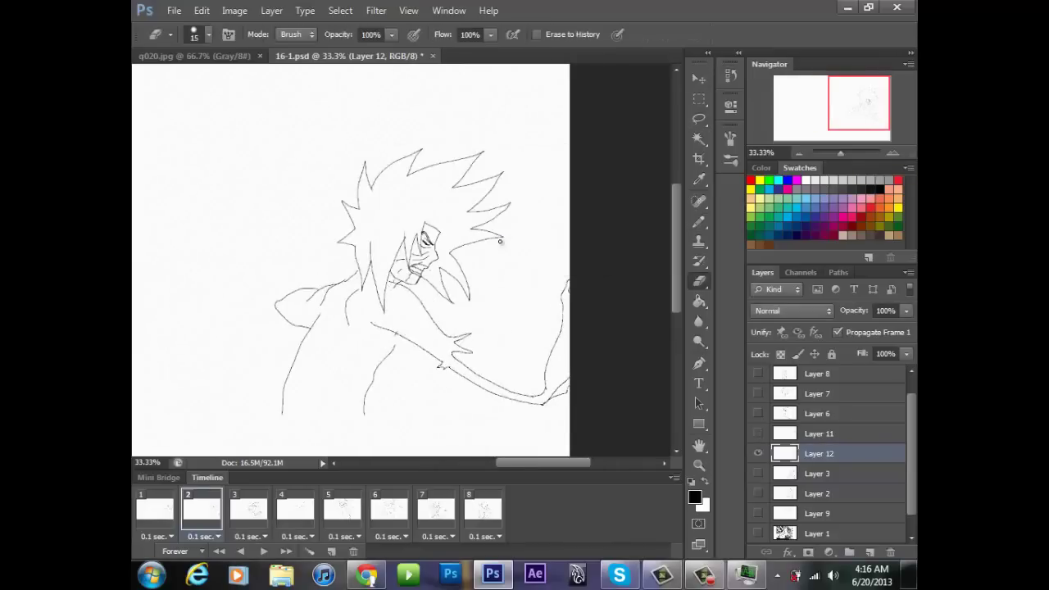
# Trace the trousers' waistband, both legs and the torn knee edge on Layer 12
pyautogui.press('b')
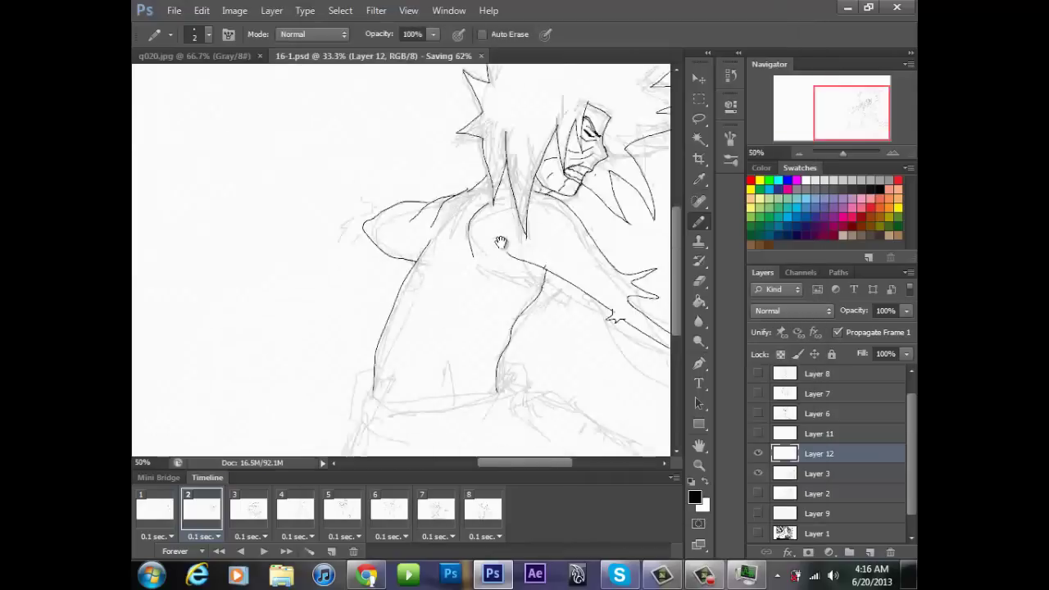
pyautogui.scroll(-2, 499, 241)
pyautogui.moveTo(483, 295)
pyautogui.mouseDown()
pyautogui.moveTo(602, 356)
pyautogui.moveTo(625, 368)
pyautogui.mouseUp()
pyautogui.moveTo(591, 369)
pyautogui.mouseDown()
pyautogui.moveTo(633, 388)
pyautogui.moveTo(611, 412)
pyautogui.mouseUp()
pyautogui.moveTo(611, 412); pyautogui.dragTo(584, 442)
pyautogui.scroll(-2, 500, 241)
pyautogui.moveTo(433, 342); pyautogui.dragTo(514, 378)
pyautogui.moveTo(292, 255); pyautogui.dragTo(239, 378)
pyautogui.moveTo(456, 287); pyautogui.dragTo(431, 334)
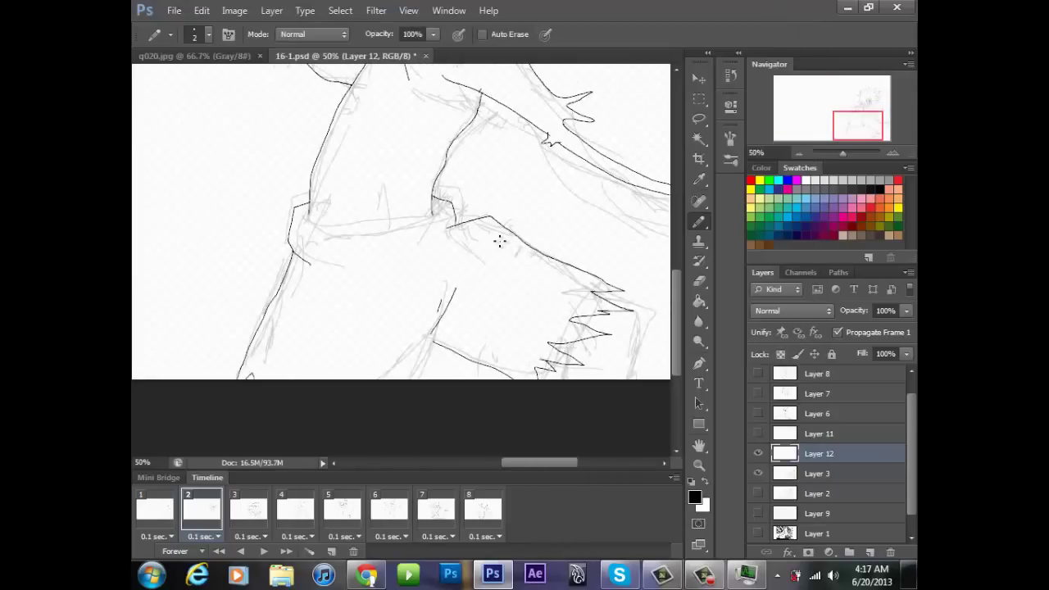
pyautogui.moveTo(309, 215); pyautogui.dragTo(434, 216)
# Compare the frame 2 pose with Layers 6, 7 and 11 by showing and hiding each one
pyautogui.hotkey('ctrl', '-')
pyautogui.hotkey('ctrl', '-')
pyautogui.click(758, 414)
pyautogui.click(757, 413)
pyautogui.click(758, 394)
pyautogui.click(757, 393)
pyautogui.click(758, 433)
pyautogui.click(758, 433)
pyautogui.hotkey('ctrl', '+')
pyautogui.hscroll(1, 500, 241)
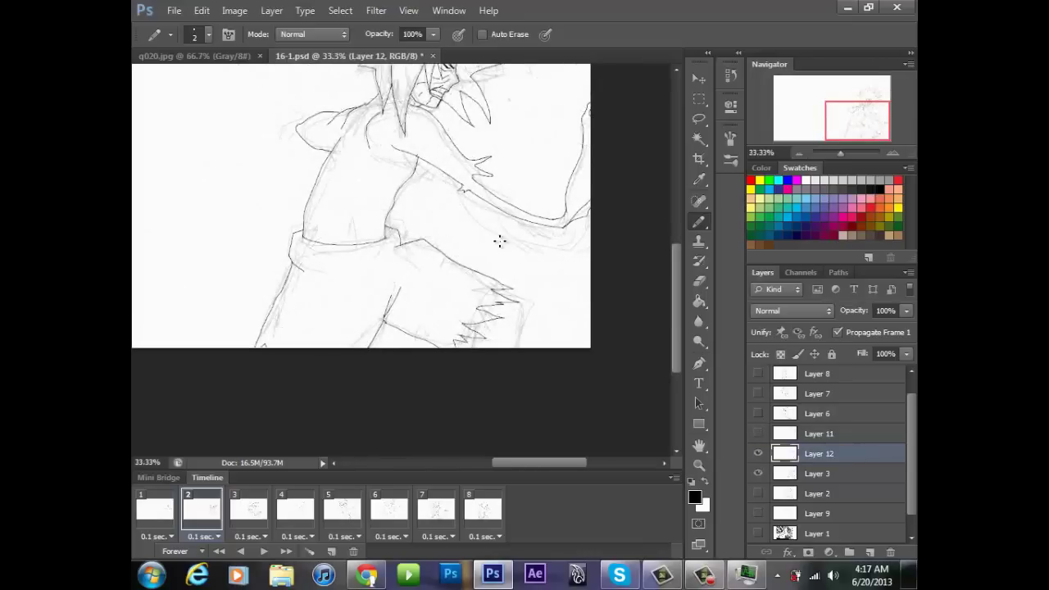
pyautogui.click(758, 433)
pyautogui.click(758, 433)
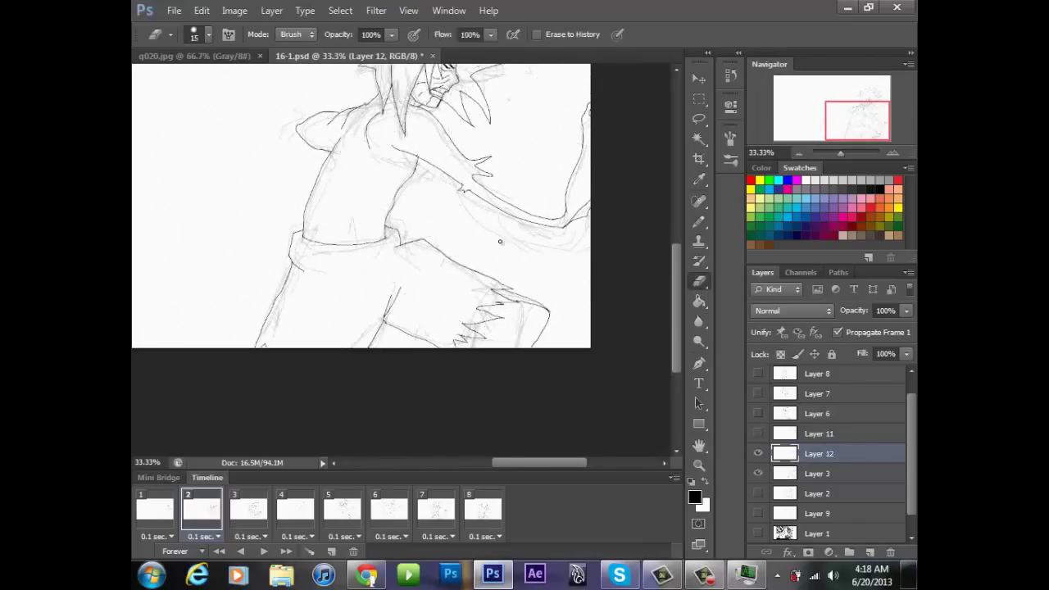
# Compare frames 1 and 2, rework the bare knee below the torn trouser edge, and delete the Layer 3 sketch
pyautogui.click(699, 281)
pyautogui.hotkey('ctrl', '-')
pyautogui.click(154, 510)
pyautogui.click(201, 510)
pyautogui.press(']')
pyautogui.press(']')
pyautogui.press(']')
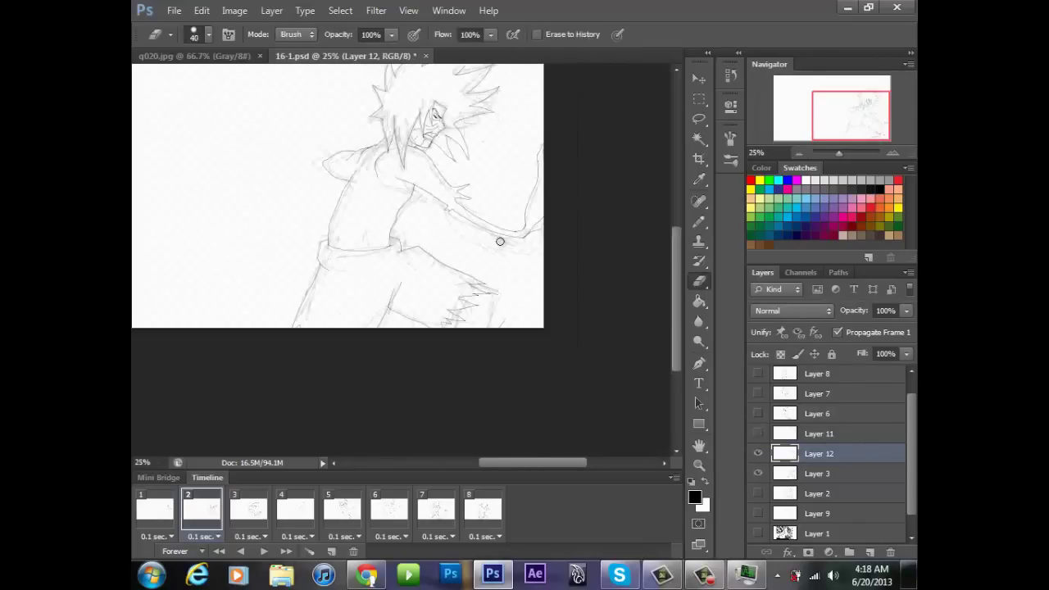
pyautogui.scroll(2, 500, 245)
pyautogui.press('b')
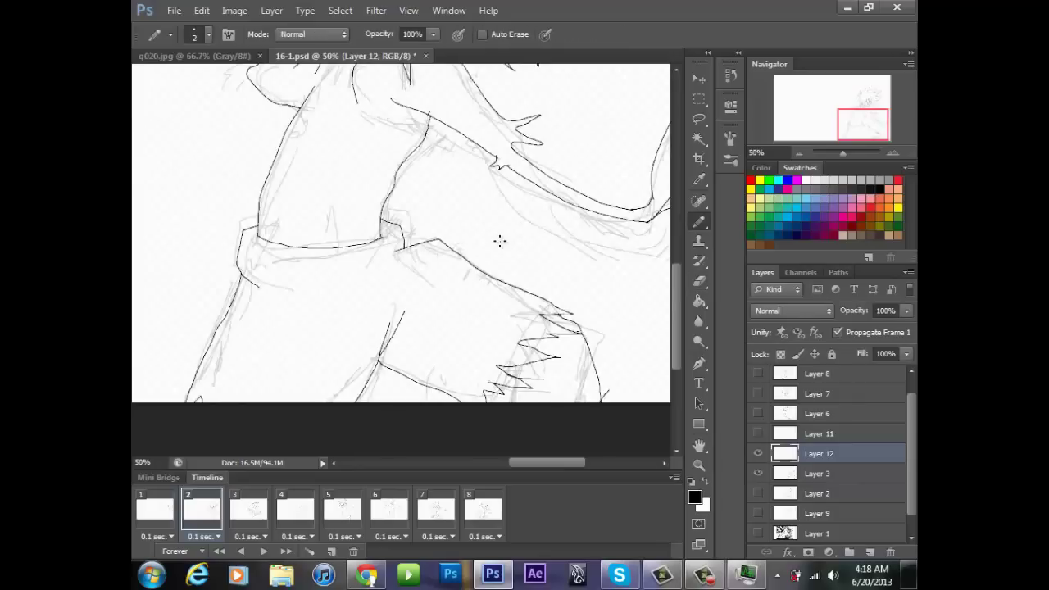
pyautogui.press('e')
pyautogui.scroll(-2, 499, 244)
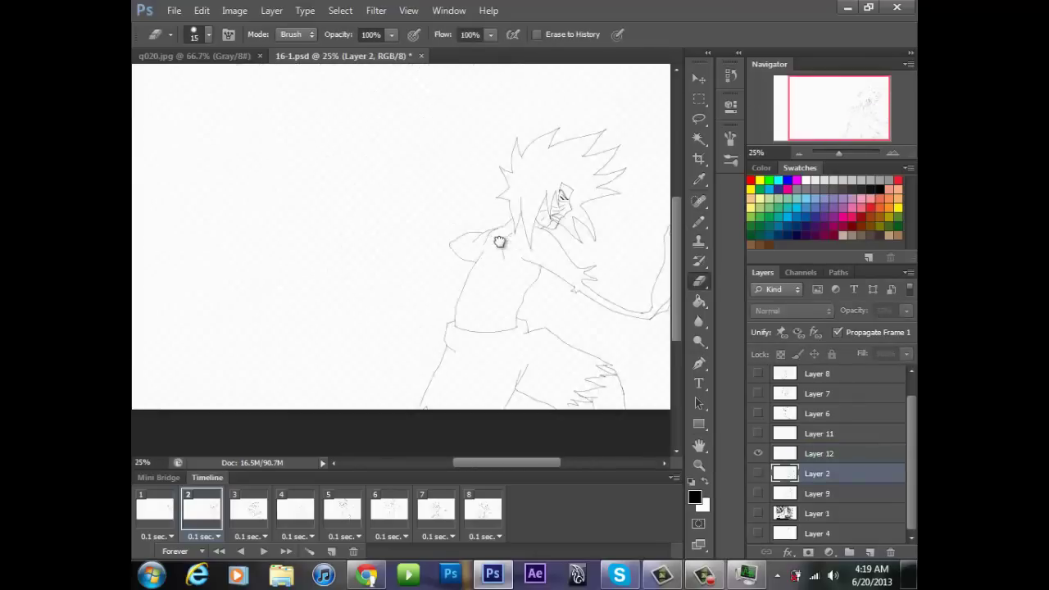
# Fade the Layer 2 sketch in frame 3 and add a new layer above it
pyautogui.press('Right')
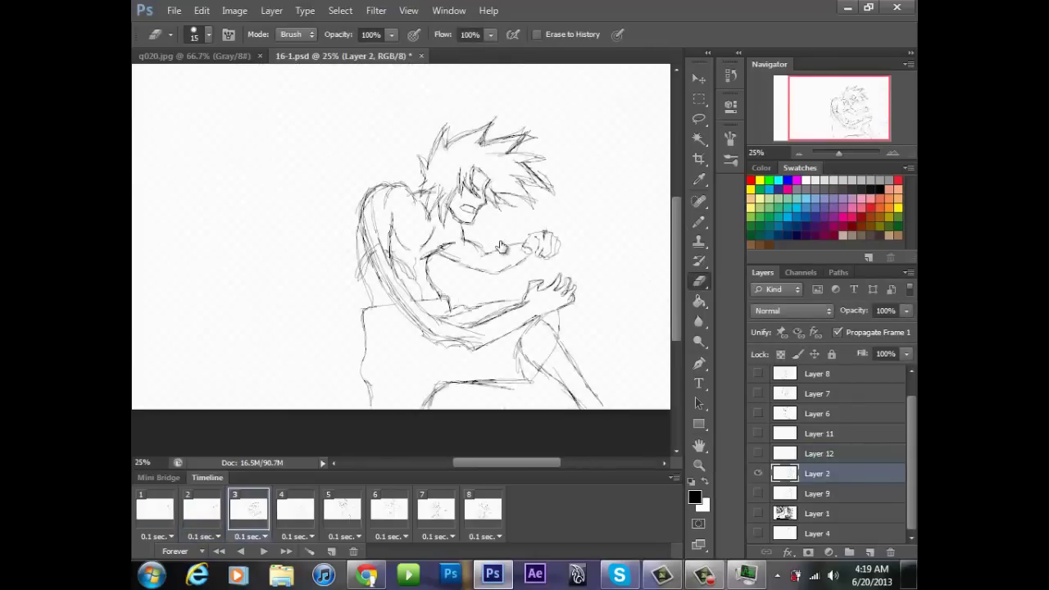
pyautogui.moveTo(906, 310); pyautogui.dragTo(850, 326)
pyautogui.click(870, 553)
pyautogui.scroll(3, 500, 245)
# Trace the front hair strands and the face with its eye and mouth on Layer 13
pyautogui.press('b')
pyautogui.moveTo(377, 193); pyautogui.dragTo(389, 277)
pyautogui.moveTo(351, 234); pyautogui.dragTo(390, 277)
pyautogui.moveTo(340, 196); pyautogui.dragTo(341, 273)
pyautogui.moveTo(377, 194)
pyautogui.mouseDown()
pyautogui.moveTo(350, 235)
pyautogui.moveTo(418, 231)
pyautogui.mouseUp()
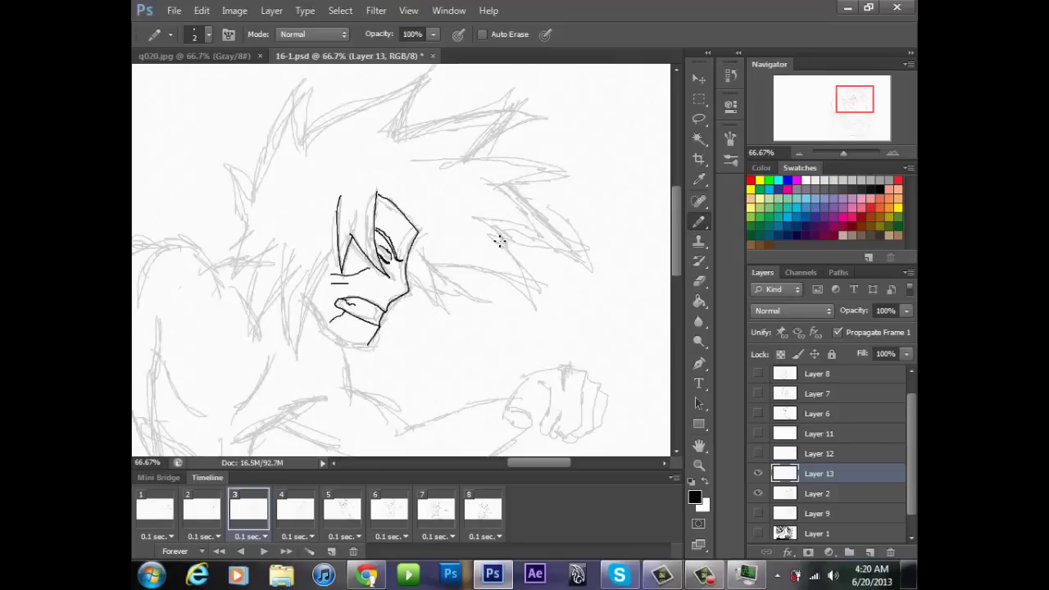
pyautogui.moveTo(435, 266); pyautogui.dragTo(536, 302)
pyautogui.moveTo(490, 232); pyautogui.dragTo(580, 252)
pyautogui.hotkey('ctrl', 'alt', 'z')
pyautogui.hotkey('ctrl', 'alt', 'z')
pyautogui.hotkey('ctrl', 'alt', 'z')
pyautogui.hotkey('ctrl', 'alt', 'z')
pyautogui.hotkey('ctrl', 'alt', 'z')
pyautogui.hotkey('ctrl', 'alt', 'z')
# Trace the front, upper and rear hair spikes on Layer 13, and draw the near arm's armpit line
pyautogui.moveTo(409, 282); pyautogui.dragTo(489, 313)
pyautogui.moveTo(429, 267); pyautogui.dragTo(538, 300)
pyautogui.moveTo(305, 148); pyautogui.dragTo(437, 69)
pyautogui.moveTo(311, 85); pyautogui.dragTo(254, 198)
pyautogui.moveTo(233, 160); pyautogui.dragTo(246, 246)
pyautogui.moveTo(254, 255)
pyautogui.mouseDown()
pyautogui.moveTo(218, 289)
pyautogui.moveTo(254, 334)
pyautogui.mouseUp()
pyautogui.moveTo(289, 272); pyautogui.dragTo(295, 355)
pyautogui.moveTo(334, 288); pyautogui.dragTo(501, 241)
pyautogui.hotkey('ctrl', '-')
pyautogui.moveTo(469, 329); pyautogui.dragTo(412, 358)
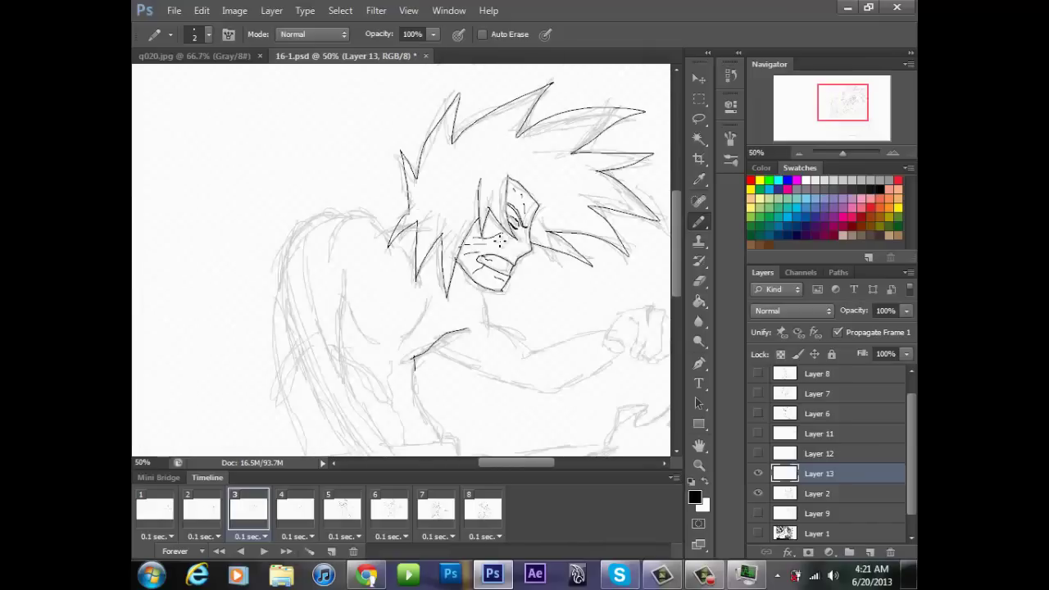
pyautogui.moveTo(389, 237); pyautogui.dragTo(351, 213)
pyautogui.moveTo(351, 213); pyautogui.dragTo(249, 261)
pyautogui.click(758, 514)
pyautogui.click(758, 513)
pyautogui.hotkey('ctrl', 'alt', 'z')
pyautogui.hotkey('ctrl', 'alt', 'z')
# Draw the rear shoulder and the long curved rear arm on Layer 13, using Layer 9 as a temporary reference
pyautogui.click(758, 513)
pyautogui.moveTo(379, 184); pyautogui.dragTo(363, 154)
pyautogui.moveTo(363, 154)
pyautogui.mouseDown()
pyautogui.moveTo(269, 259)
pyautogui.moveTo(320, 286)
pyautogui.moveTo(344, 456)
pyautogui.mouseUp()
pyautogui.click(758, 514)
pyautogui.moveTo(313, 278); pyautogui.dragTo(399, 455)
# Trace the rear arm's elbow, forearm and open hand with spread fingers on Layer 13
pyautogui.scroll(-3, 500, 240)
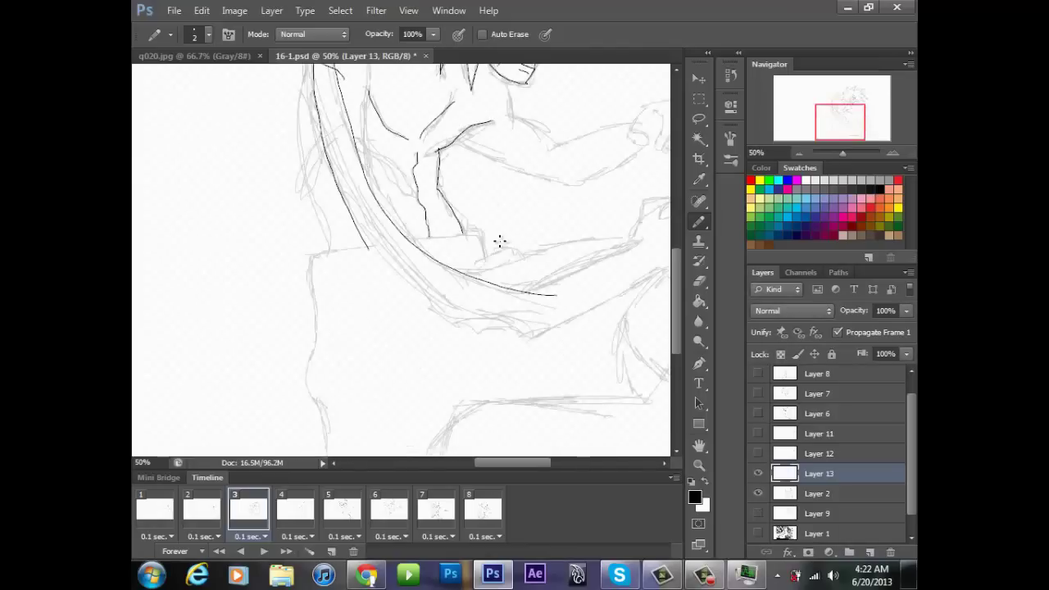
pyautogui.moveTo(519, 331); pyautogui.dragTo(439, 306)
pyautogui.moveTo(529, 291); pyautogui.dragTo(545, 283)
pyautogui.moveTo(622, 232); pyautogui.dragTo(500, 241)
pyautogui.moveTo(422, 291)
pyautogui.mouseDown()
pyautogui.moveTo(509, 257)
pyautogui.moveTo(549, 204)
pyautogui.mouseUp()
pyautogui.moveTo(549, 205); pyautogui.dragTo(582, 195)
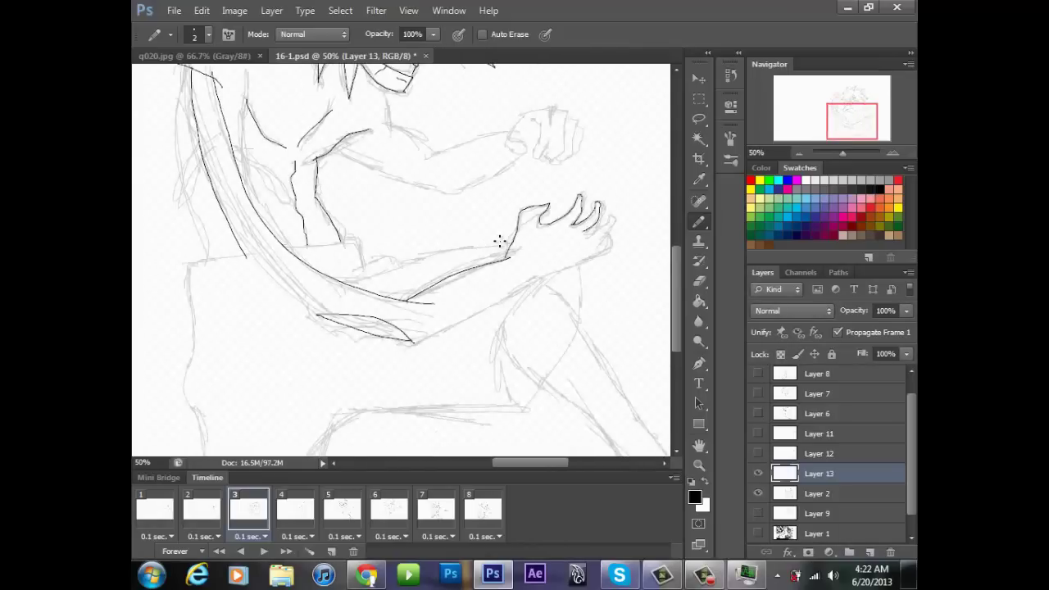
pyautogui.moveTo(607, 250); pyautogui.dragTo(414, 342)
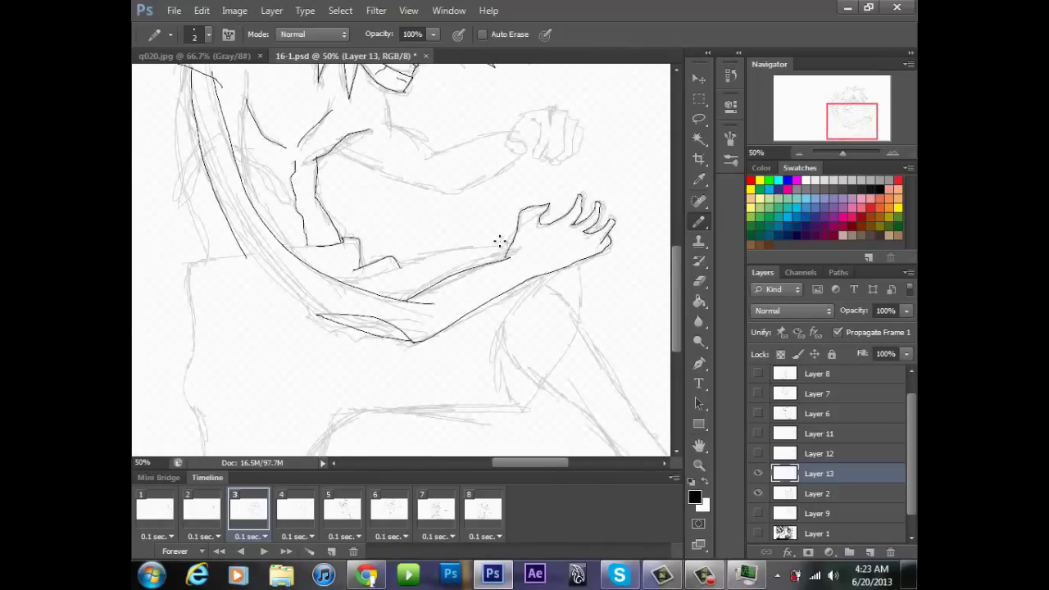
# Trace the trousers' back edge, the thigh's underside and the torn edge around the knee on Layer 13
pyautogui.moveTo(189, 263); pyautogui.dragTo(202, 432)
pyautogui.moveTo(459, 249); pyautogui.dragTo(499, 241)
pyautogui.moveTo(393, 404)
pyautogui.mouseDown()
pyautogui.moveTo(358, 455)
pyautogui.moveTo(581, 403)
pyautogui.mouseUp()
pyautogui.moveTo(581, 404)
pyautogui.mouseDown()
pyautogui.moveTo(602, 389)
pyautogui.moveTo(524, 356)
pyautogui.mouseUp()
pyautogui.moveTo(525, 356); pyautogui.dragTo(544, 302)
pyautogui.moveTo(578, 266); pyautogui.dragTo(606, 296)
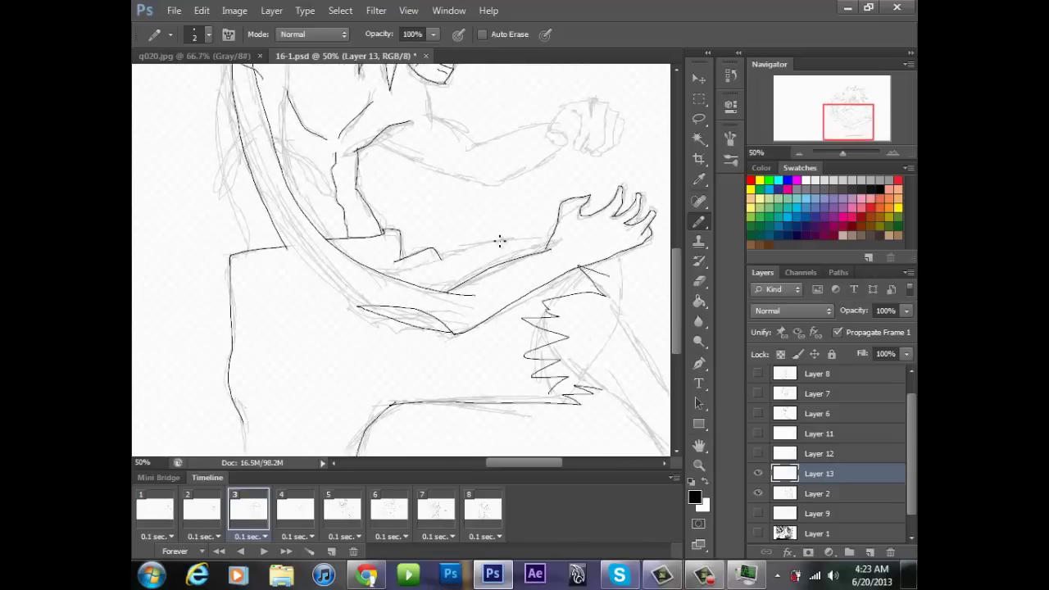
# Trace the shin and redraw the torn trouser edge beneath the open hand on Layer 13
pyautogui.hscroll(3, 500, 240)
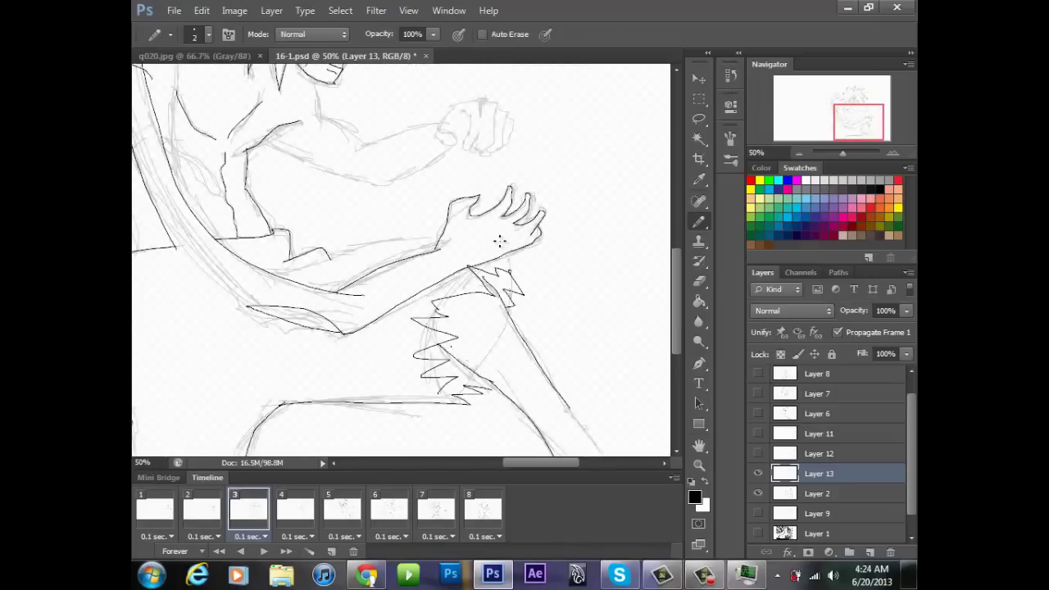
pyautogui.hotkey('ctrl', 'z')
pyautogui.press('e')
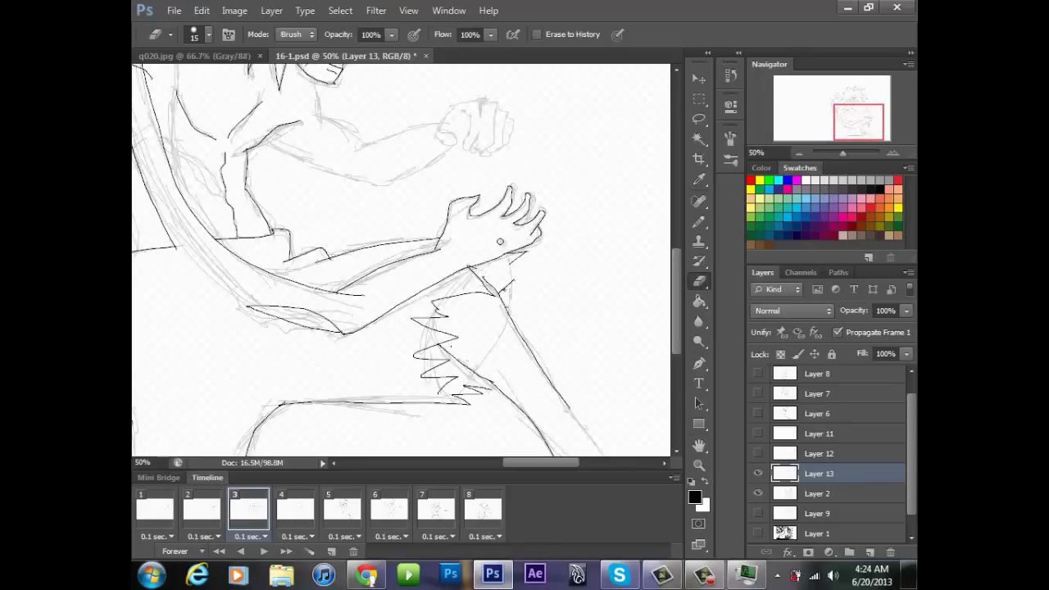
pyautogui.press('b')
pyautogui.scroll(-1, 499, 240)
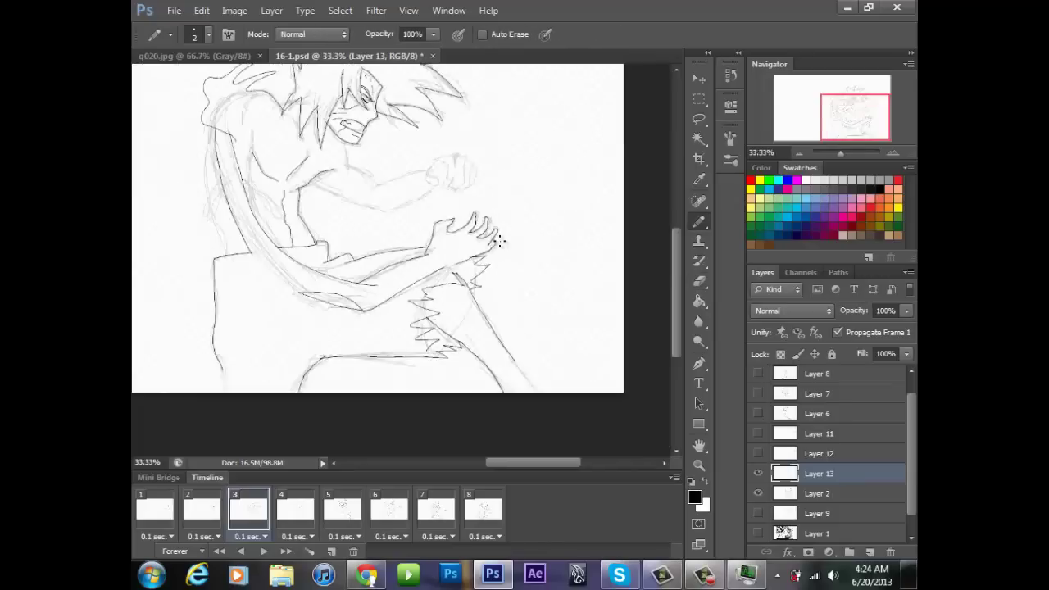
# Trace the front arm and its clenched fist with fingers on Layer 13
pyautogui.scroll(1, 499, 240)
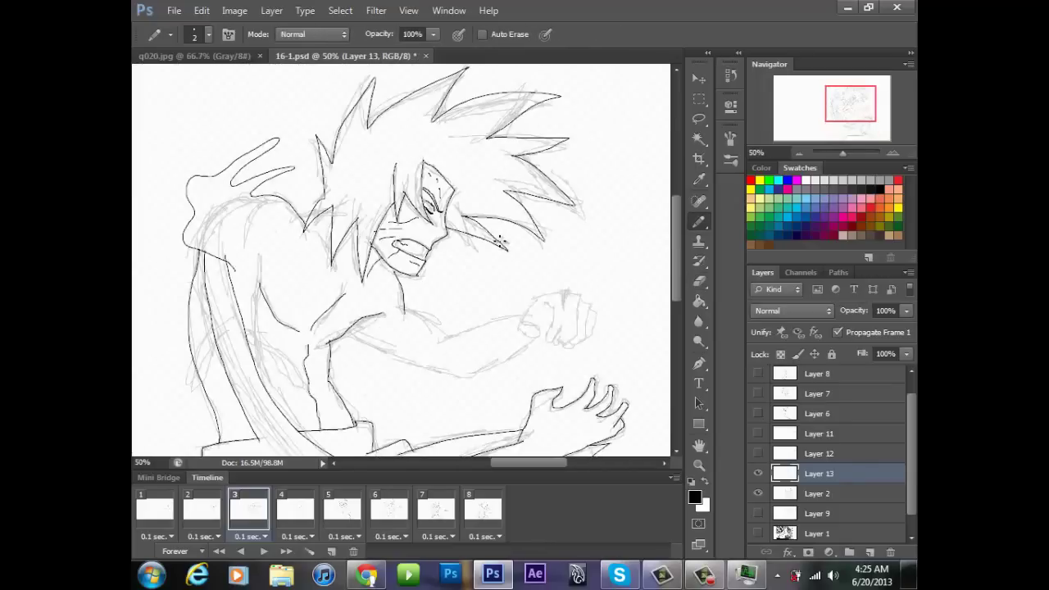
pyautogui.moveTo(345, 331); pyautogui.dragTo(522, 350)
pyautogui.moveTo(539, 315); pyautogui.dragTo(530, 336)
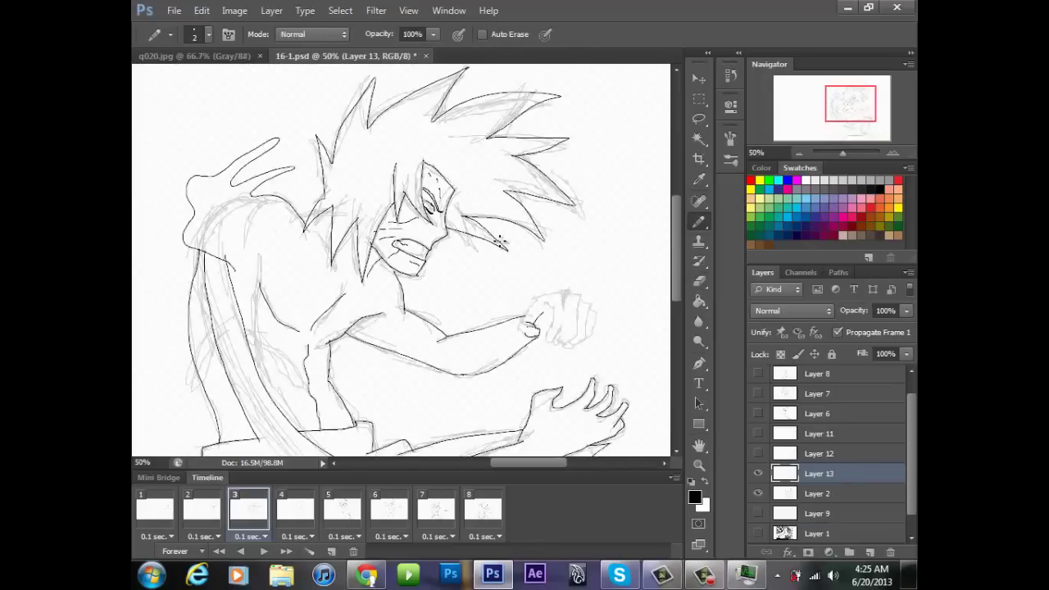
pyautogui.moveTo(585, 318); pyautogui.dragTo(576, 347)
pyautogui.moveTo(594, 313)
pyautogui.mouseDown()
pyautogui.moveTo(593, 340)
pyautogui.moveTo(550, 333)
pyautogui.moveTo(585, 333)
pyautogui.mouseUp()
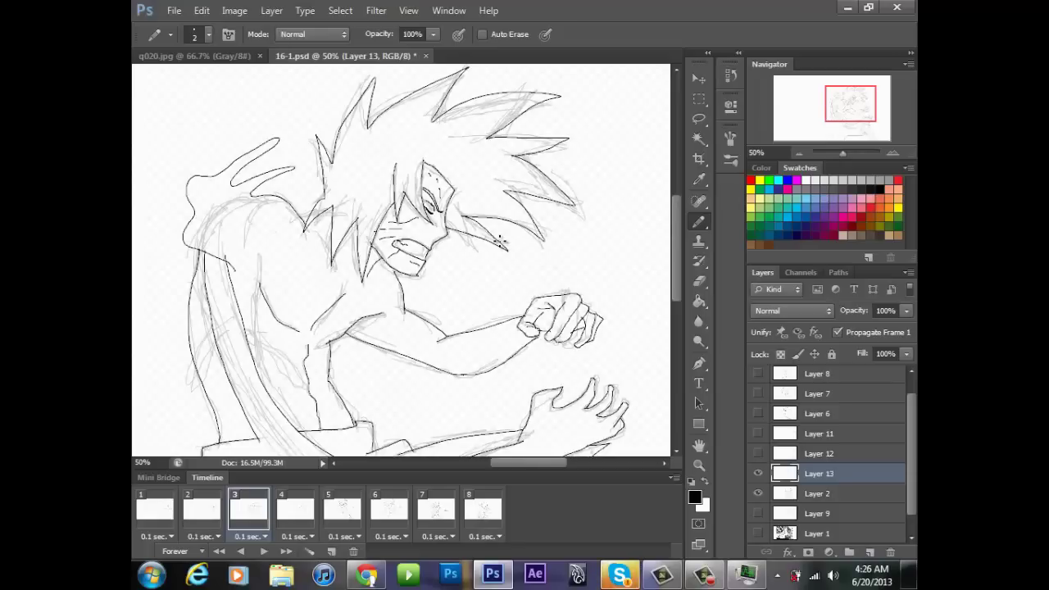
# Erase the overlapping lines at the rear shoulder and redraw where the arm joins it
pyautogui.press('e')
pyautogui.hotkey('ctrl', '-')
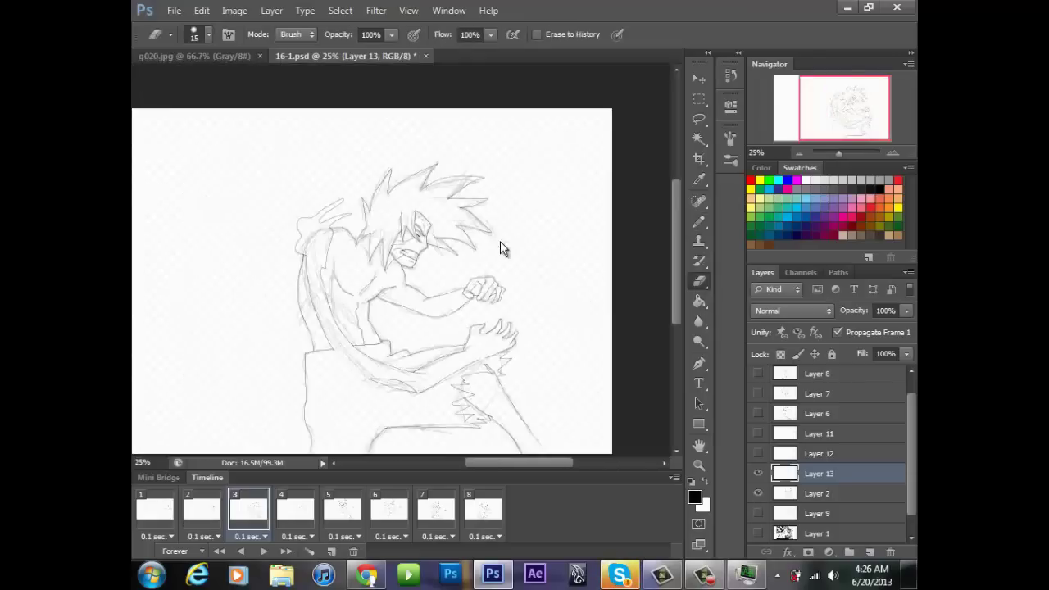
pyautogui.press('b')
pyautogui.hotkey('ctrl', '+')
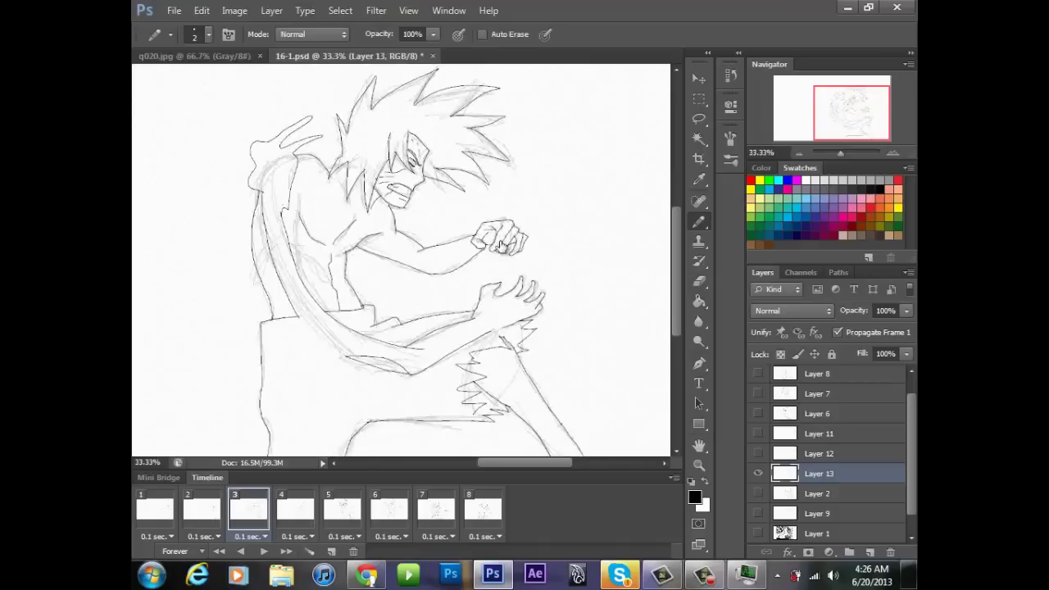
# Hide the Layer 2 sketch to check the clean line art, and delete Layer 2
pyautogui.click(758, 493)
pyautogui.click(758, 494)
pyautogui.click(816, 494)
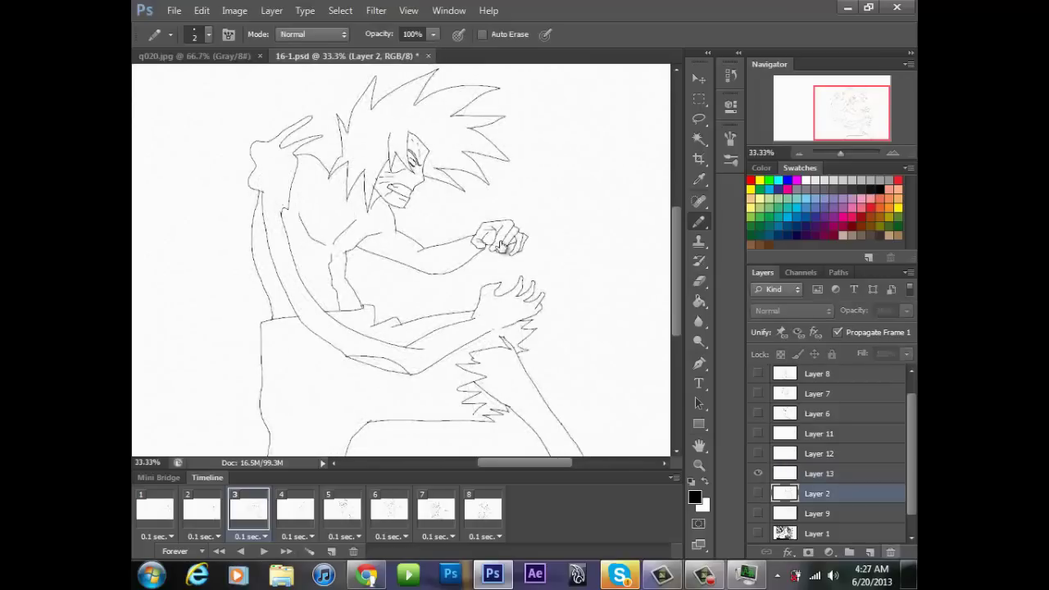
# Play the whole animation at a reduced zoom to check frame 3 in motion, and stop it
pyautogui.press('space')
pyautogui.hotkey('ctrl', '-')
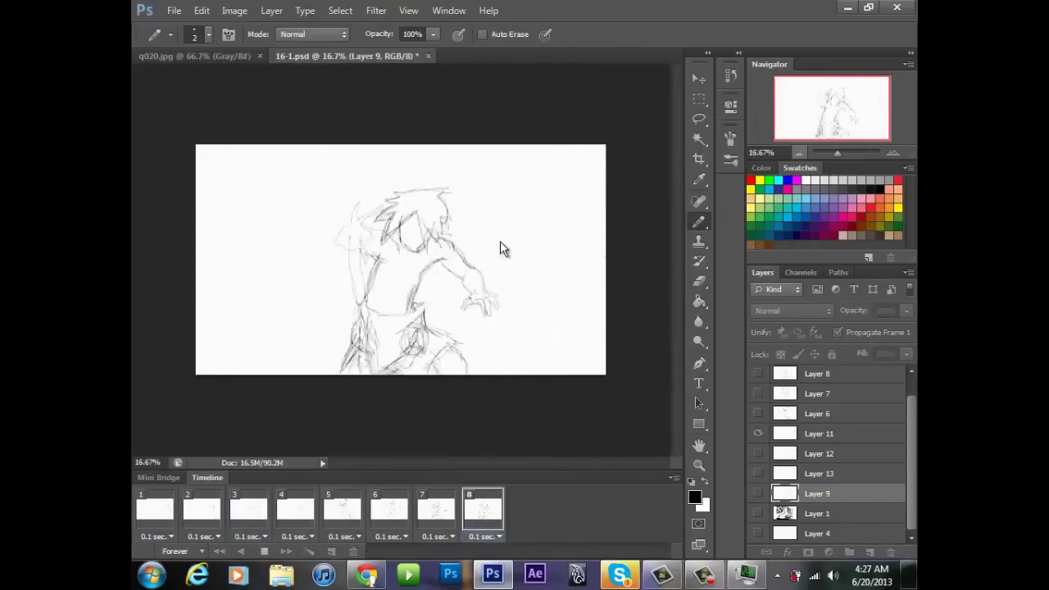
pyautogui.press('space')
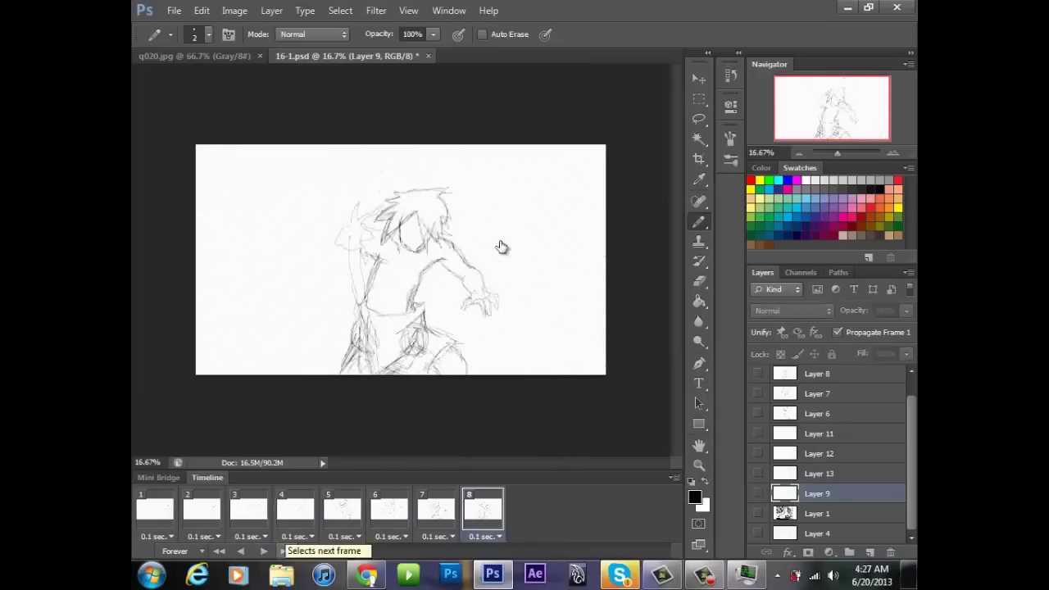
# Replay the animation, stop on frame 4, and add a new layer above the Layer 9 sketch
pyautogui.hotkey('ctrl', 'shift', 'alt', 'n')
pyautogui.press('space')
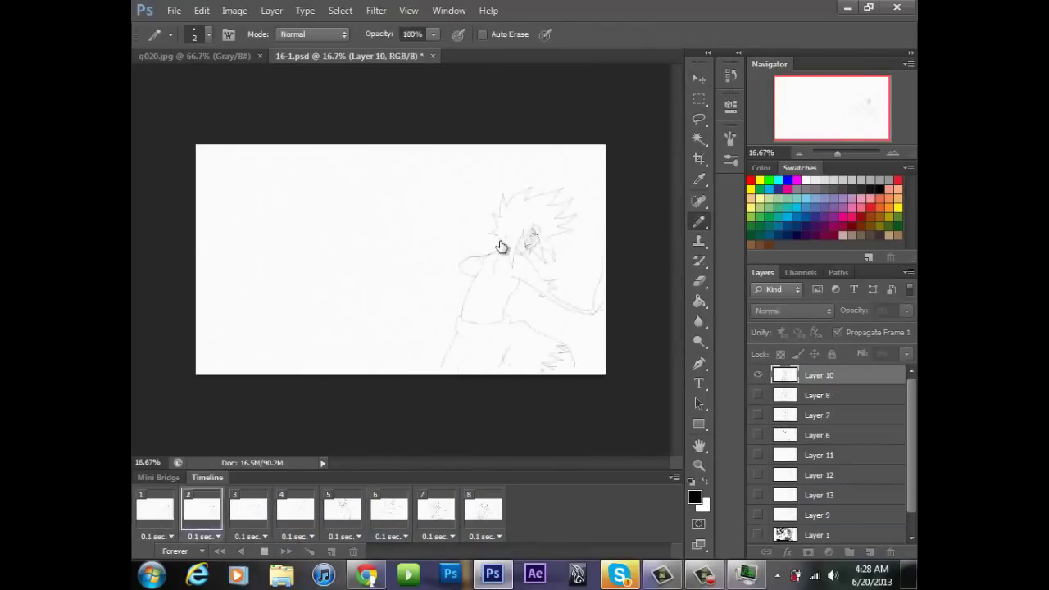
pyautogui.hotkey('ctrl', '+')
pyautogui.press('space')
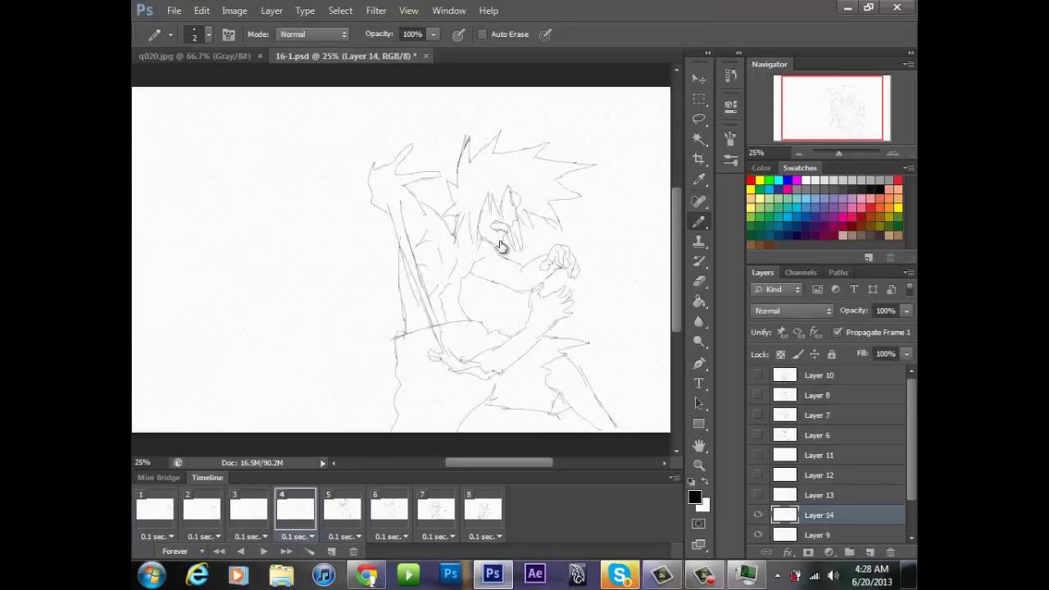
# Delete the Layer 9 sketch beneath frame 4's clean line art
pyautogui.hotkey('alt', '[')
pyautogui.press('Delete')
pyautogui.hotkey('ctrl', '+')
pyautogui.hotkey('ctrl', '+')
pyautogui.hotkey('alt', ']')
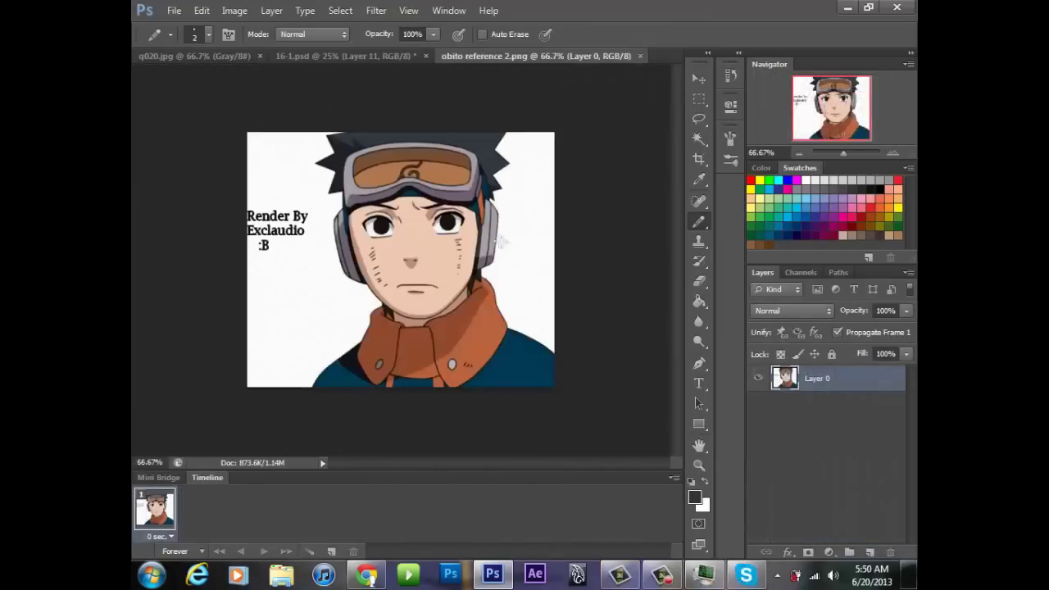
# Sample the skin tone from obito reference 2.png, fill frame 1's skin with it, and fill the hair and shorts with dark blue-grey
pyautogui.keyDown('alt'); pyautogui.click(426, 270); pyautogui.keyUp('alt')
pyautogui.click(346, 56)
pyautogui.hscroll(3, 500, 242)
pyautogui.press('g')
pyautogui.click(377, 287)
pyautogui.click(460, 407)
pyautogui.click(463, 239)
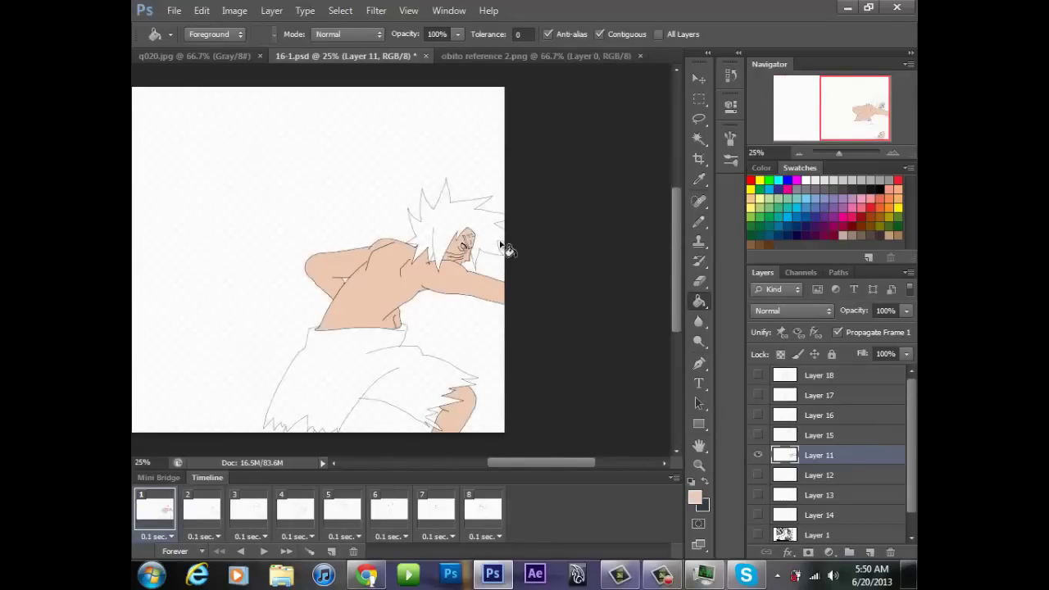
pyautogui.click(500, 242)
pyautogui.click(369, 368)
# Fill frame 2's skin areas with the skin tone and its hair and shorts with dark blue-grey
pyautogui.press('x')
pyautogui.hotkey('ctrl', '-')
pyautogui.click(201, 510)
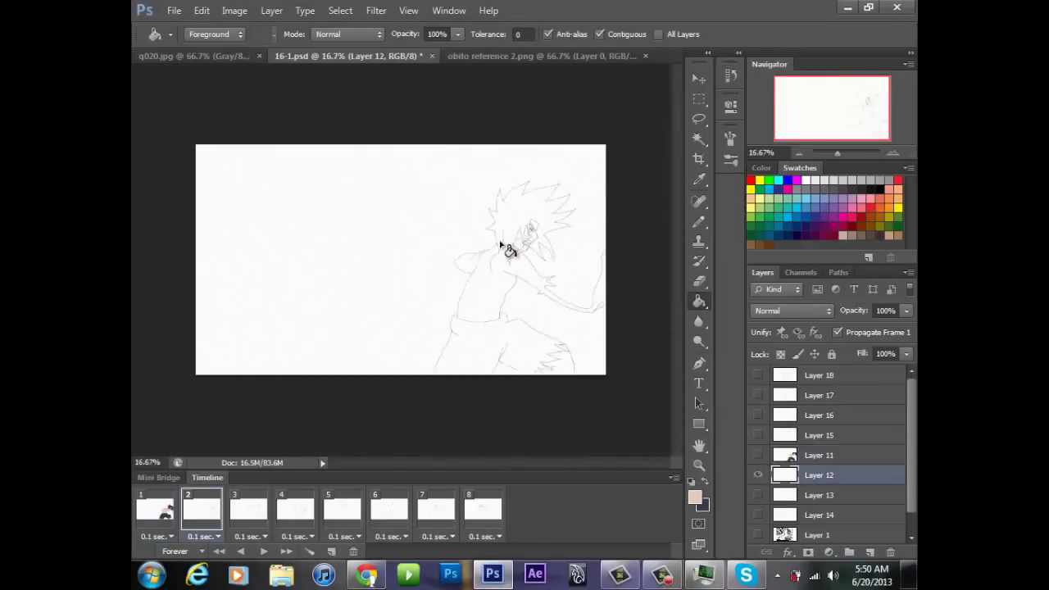
pyautogui.click(483, 286)
pyautogui.click(563, 364)
pyautogui.press('x')
pyautogui.click(512, 225)
pyautogui.click(493, 337)
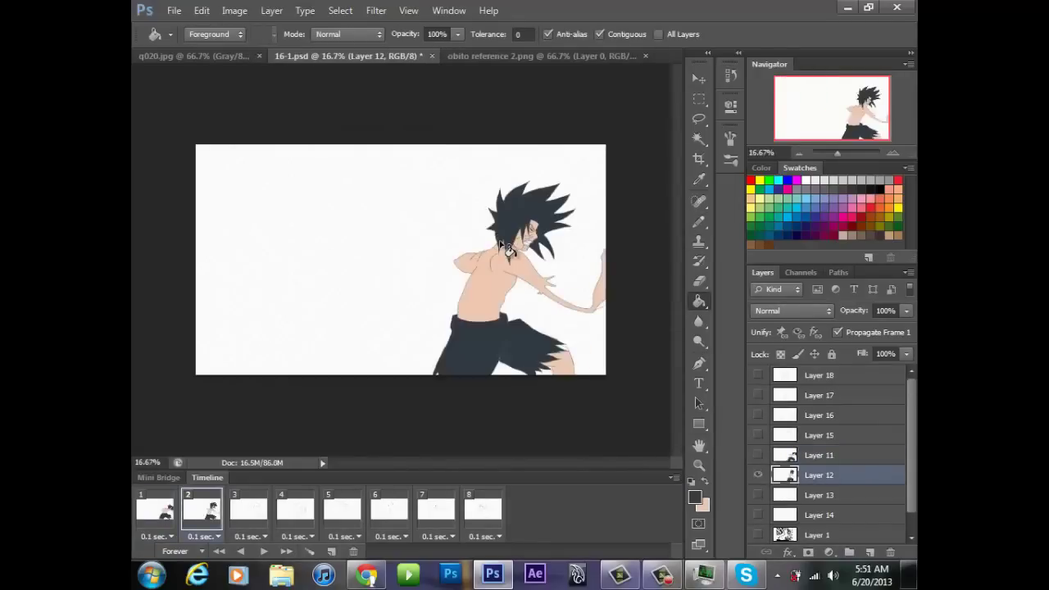
# Examine frame 2's shorts up close for gaps in the dark fill, toggling the last fill off and on
pyautogui.scroll(3, 501, 241)
pyautogui.hotkey('ctrl', 'z')
pyautogui.scroll(1, 506, 246)
pyautogui.hotkey('ctrl', 'z')
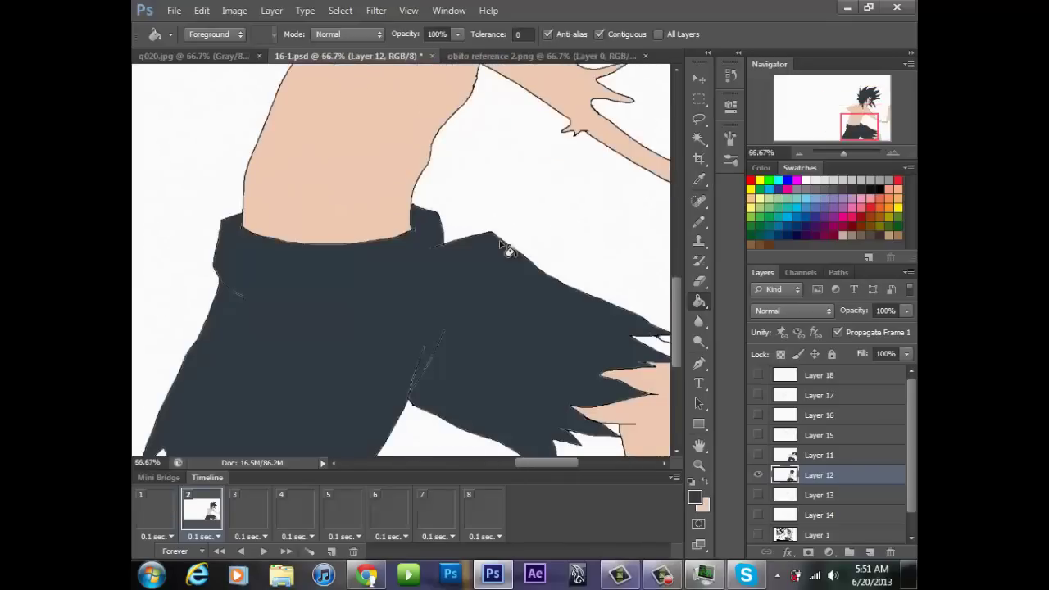
pyautogui.press('x')
pyautogui.scroll(-2, 501, 247)
pyautogui.press('x')
pyautogui.scroll(2, 501, 247)
pyautogui.scroll(-3, 500, 246)
# Return to frame 1 and choose a new foreground colour for the Pencil
pyautogui.click(155, 509)
pyautogui.scroll(5, 500, 247)
pyautogui.press('b')
pyautogui.click(695, 497)
pyautogui.moveTo(547, 487); pyautogui.dragTo(493, 513)
pyautogui.click(846, 321)
# Fill the torso, front arm and lower leg on frame 3 with the skin tone
pyautogui.hotkey('alt', ']')
pyautogui.press('w')
pyautogui.click(500, 240)
pyautogui.scroll(-5, 500, 241)
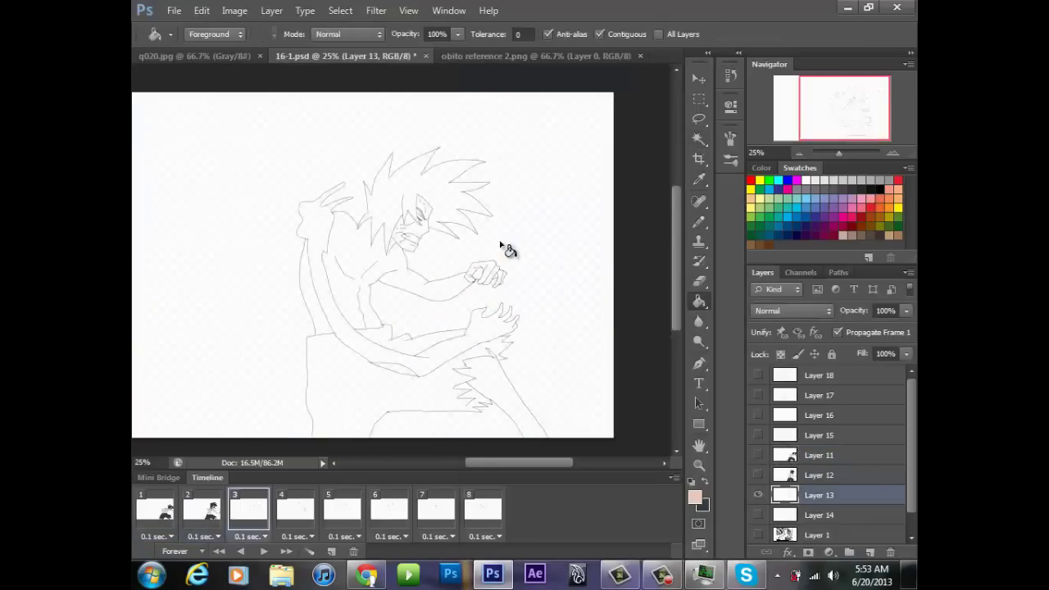
pyautogui.click(501, 247)
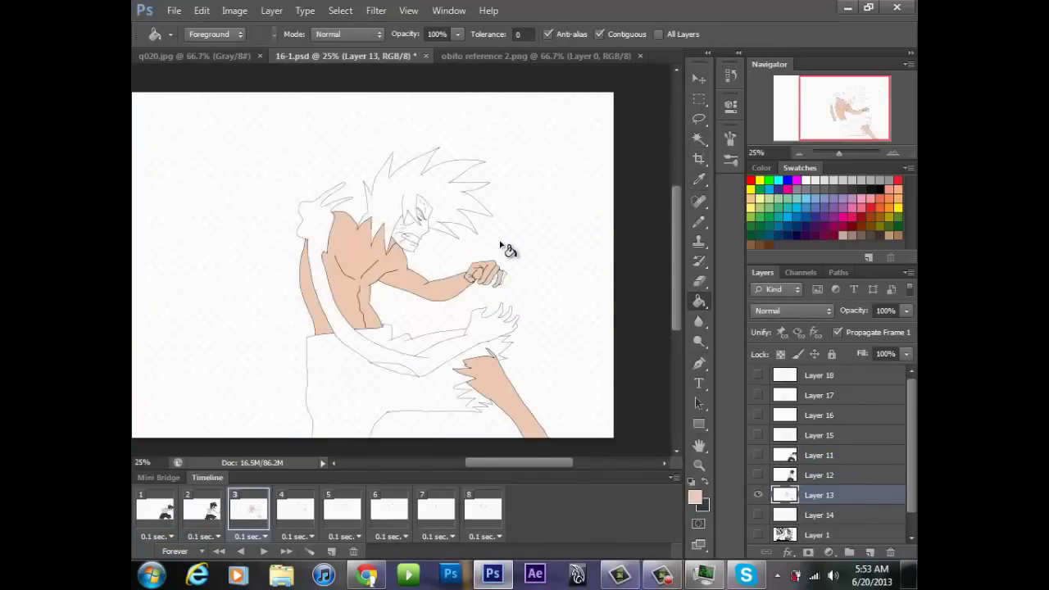
# Undo the last fill, touch up frame 3's outline with the Pencil, and fill the hair with dark blue-grey
pyautogui.hotkey('ctrl', '+')
pyautogui.hotkey('ctrl', '+')
pyautogui.hotkey('ctrl', 'z')
pyautogui.press('b')
pyautogui.press('g')
pyautogui.hotkey('ctrl', '-')
pyautogui.click(437, 173)
# Check the obito reference 2.png image, return to 16-1.psd, and fill frame 4's skin areas with the skin tone
pyautogui.hotkey('ctrl', 'shift', 'Tab')
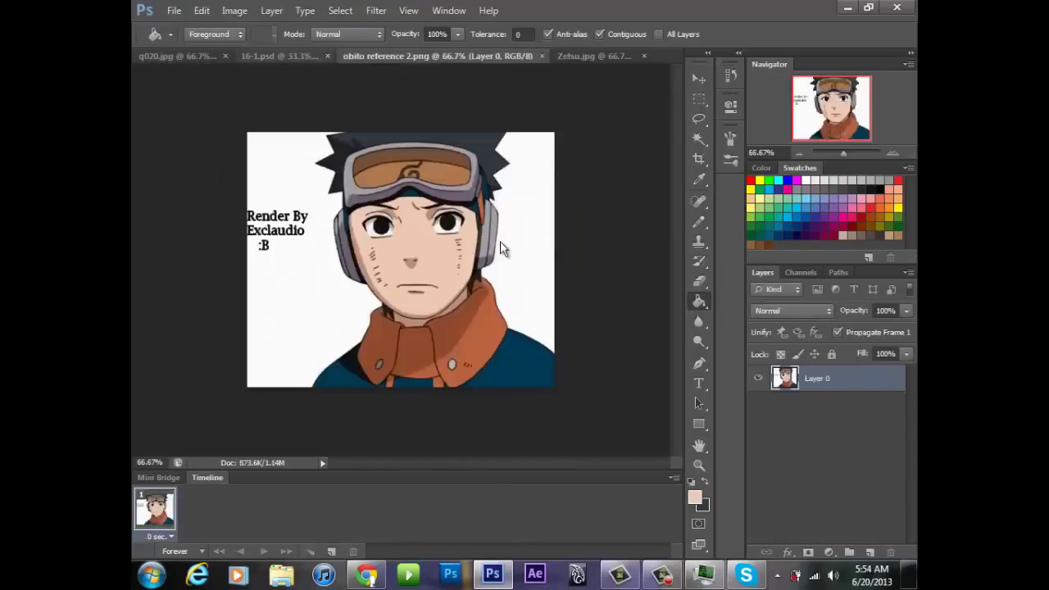
pyautogui.hotkey('ctrl', 'shift', 'Tab')
pyautogui.hotkey('ctrl', '-')
pyautogui.hotkey('ctrl', '-')
pyautogui.hotkey('ctrl', '+')
pyautogui.hotkey('ctrl', '+')
pyautogui.hotkey('ctrl', 'z')
pyautogui.hotkey('ctrl', '+')
# Touch up frame 4's outline with the Pencil and fill the hair and shorts with dark blue-grey
pyautogui.press('b')
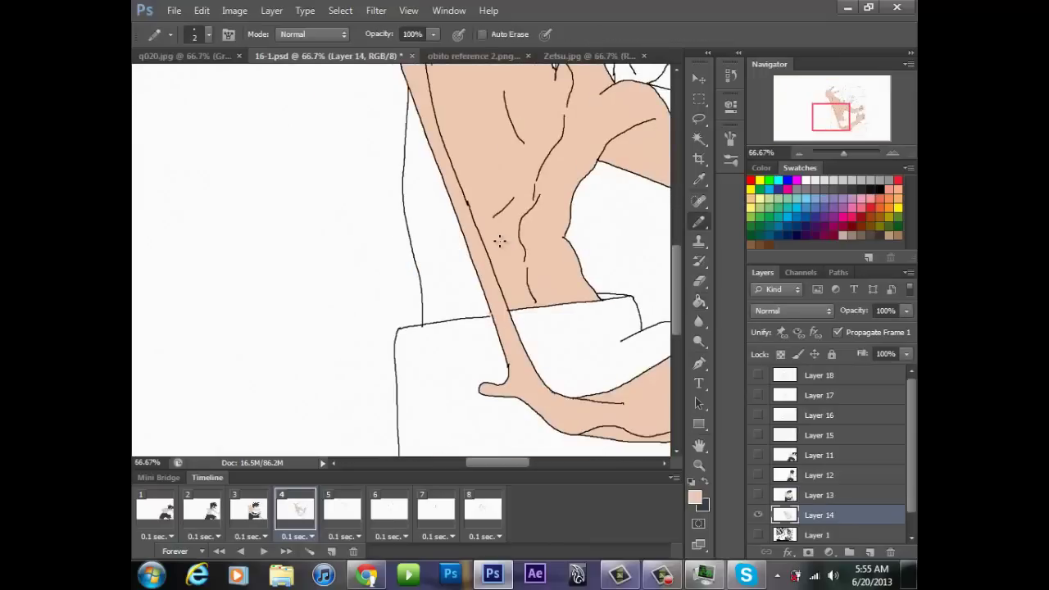
pyautogui.press('g')
pyautogui.hotkey('ctrl', '-')
pyautogui.hotkey('ctrl', '-')
pyautogui.hotkey('ctrl', '-')
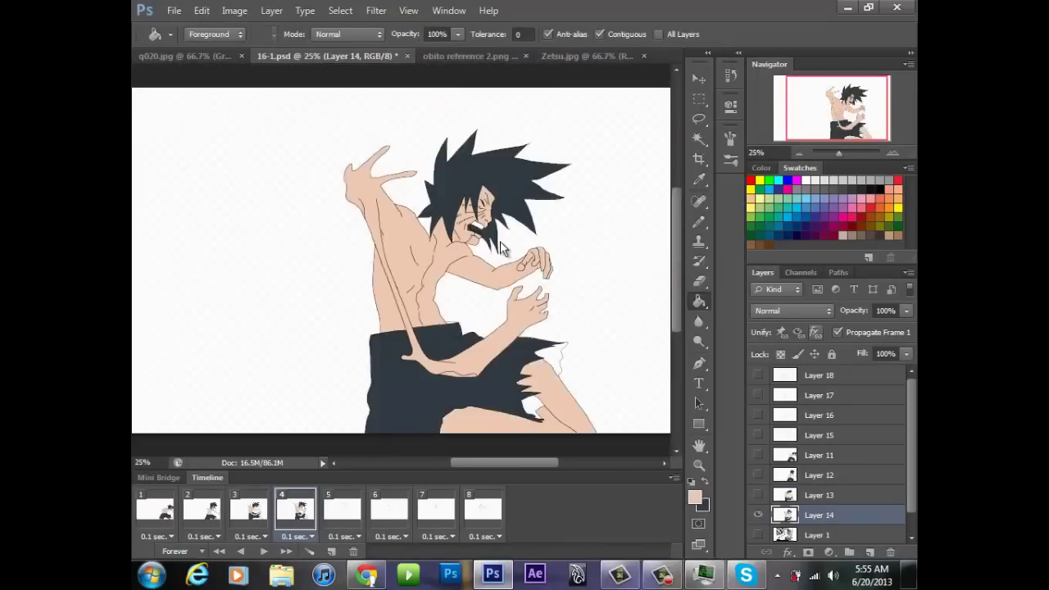
# Touch up frame 4's line art and fill leftover white spots around the figure, undoing the last fill
pyautogui.hotkey('ctrl', '+')
pyautogui.hotkey('ctrl', '+')
pyautogui.press('b')
pyautogui.press('g')
pyautogui.click(598, 185)
pyautogui.press('x')
pyautogui.click(602, 107)
pyautogui.hotkey('ctrl', 'z')
# Fill the remaining white patches of the torn shorts hem beside frame 4's knee with dark blue-grey
pyautogui.hotkey('ctrl', '+')
pyautogui.click(545, 237)
pyautogui.hotkey('ctrl', '-')
pyautogui.hotkey('ctrl', '-')
pyautogui.hotkey('ctrl', '-')
pyautogui.press('x')
pyautogui.click(329, 131)
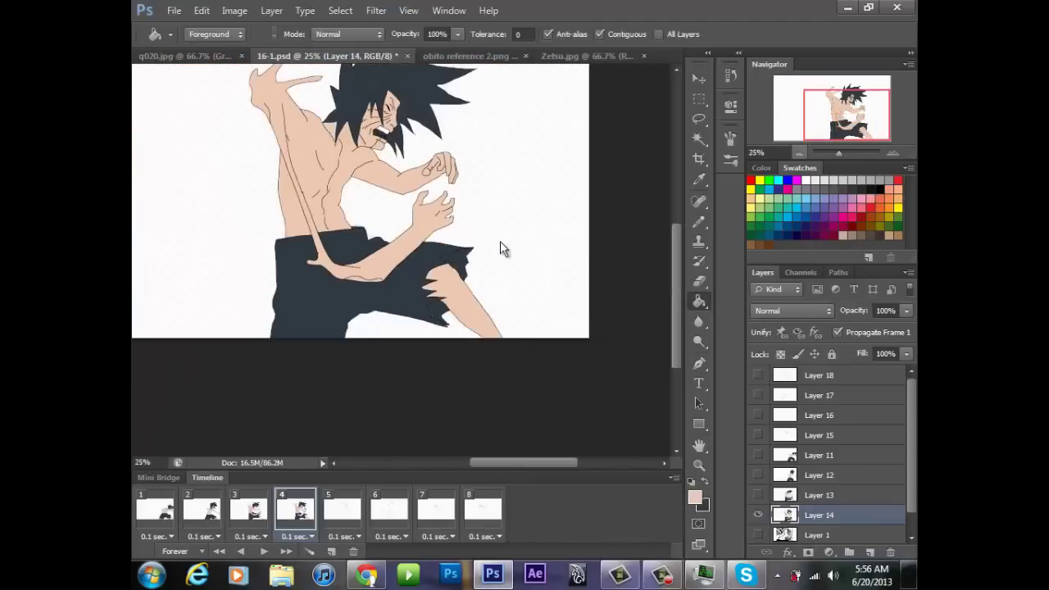
# Fill frame 5's skin areas with the skin tone and its hair and shorts with dark blue-grey
pyautogui.click(799, 154)
pyautogui.click(342, 511)
pyautogui.click(425, 352)
pyautogui.press('x')
pyautogui.click(424, 266)
pyautogui.click(361, 237)
pyautogui.click(495, 311)
pyautogui.scroll(1, 479, 307)
pyautogui.click(562, 216)
# Fill frame 6's hair and shorts with dark blue-grey on Layer 16 and inspect the waist outline for gaps
pyautogui.click(389, 510)
pyautogui.click(819, 415)
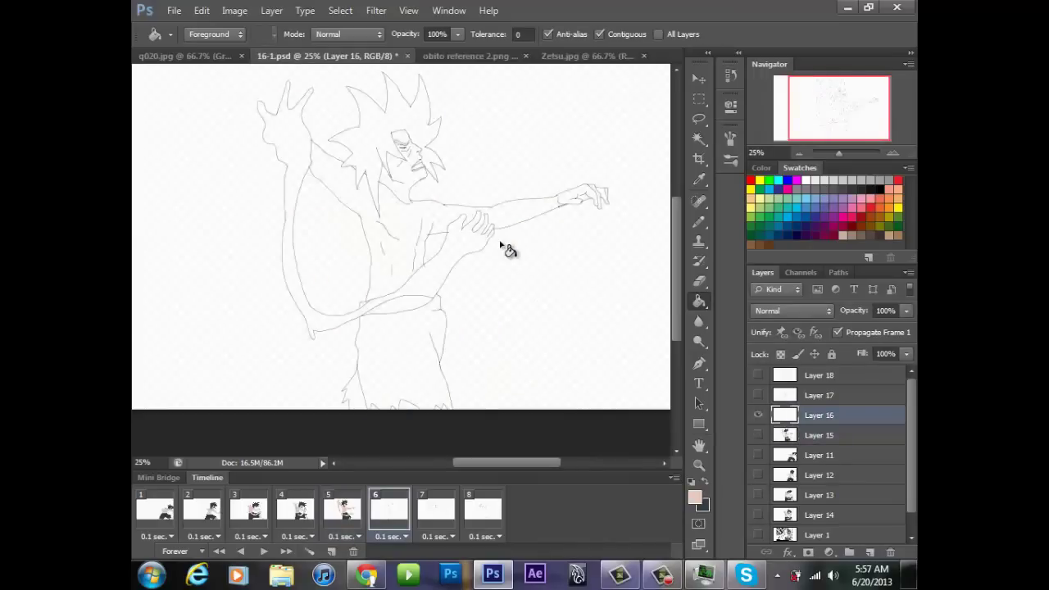
pyautogui.hotkey('ctrl', 'z')
pyautogui.hotkey('ctrl', '+')
pyautogui.hotkey('ctrl', '+')
pyautogui.hotkey('ctrl', '+')
pyautogui.press('b')
pyautogui.moveTo(488, 410); pyautogui.dragTo(499, 238)
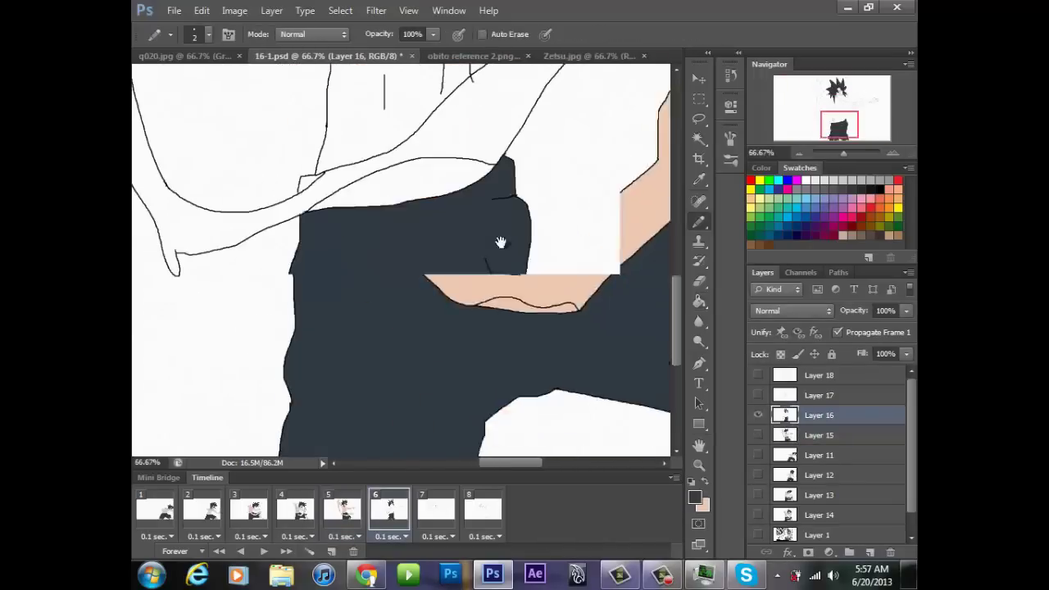
# Fill the torso, arms and face on frame 6 with the skin tone
pyautogui.press('g')
pyautogui.press('x')
pyautogui.moveTo(488, 99)
pyautogui.mouseDown()
pyautogui.moveTo(500, 242)
pyautogui.moveTo(436, 208)
pyautogui.moveTo(153, 207)
pyautogui.moveTo(402, 198)
pyautogui.moveTo(553, 264)
pyautogui.mouseUp()
pyautogui.moveTo(500, 242)
pyautogui.mouseDown()
pyautogui.moveTo(486, 14)
pyautogui.moveTo(500, 120)
pyautogui.moveTo(215, 340)
pyautogui.moveTo(786, 476)
pyautogui.moveTo(443, 216)
pyautogui.moveTo(474, 82)
pyautogui.moveTo(414, 102)
pyautogui.moveTo(266, 223)
pyautogui.moveTo(668, 300)
pyautogui.moveTo(451, 390)
pyautogui.moveTo(664, 314)
pyautogui.mouseUp()
pyautogui.click(500, 301)
pyautogui.hotkey('ctrl', '-')
pyautogui.click(443, 144)
# Colour the character's skin, hair and shorts on frames 7 and 8 to match the earlier frames
pyautogui.press('z')
pyautogui.hotkey('ctrl', 'z')
pyautogui.click(500, 242)
pyautogui.click(500, 242)
pyautogui.moveTo(500, 426); pyautogui.dragTo(599, 75)
pyautogui.moveTo(500, 426); pyautogui.dragTo(599, 75)
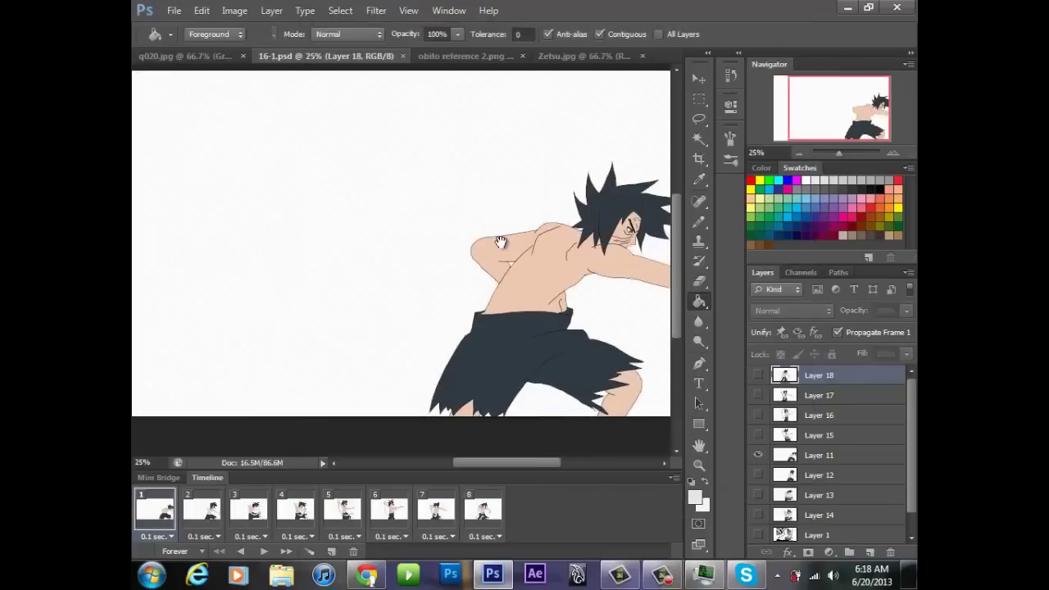
# Lasso the front half of frame 1's torso together with the outstretched arm
pyautogui.moveTo(500, 244); pyautogui.dragTo(570, 211)
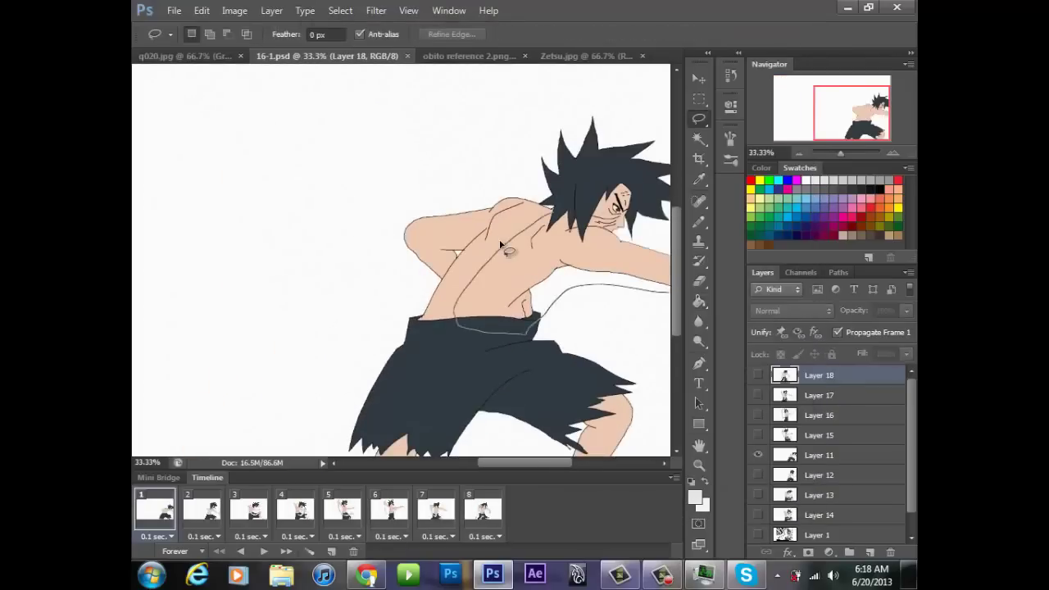
pyautogui.moveTo(508, 251); pyautogui.dragTo(510, 254)
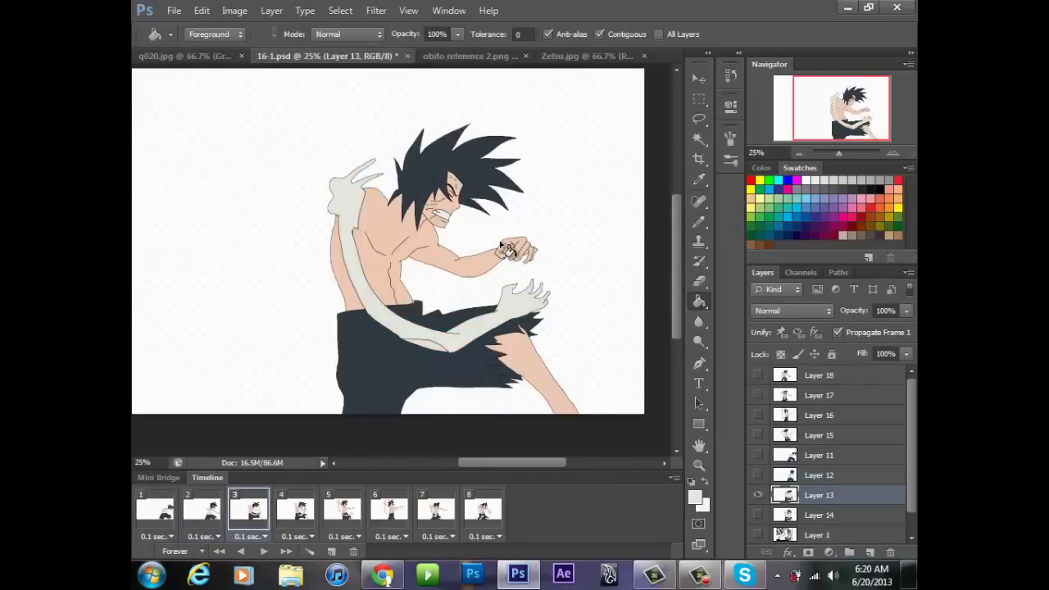
# Lasso the rear half of frame 3's torso, fill it with pale grey, and clear the selection
pyautogui.press('l')
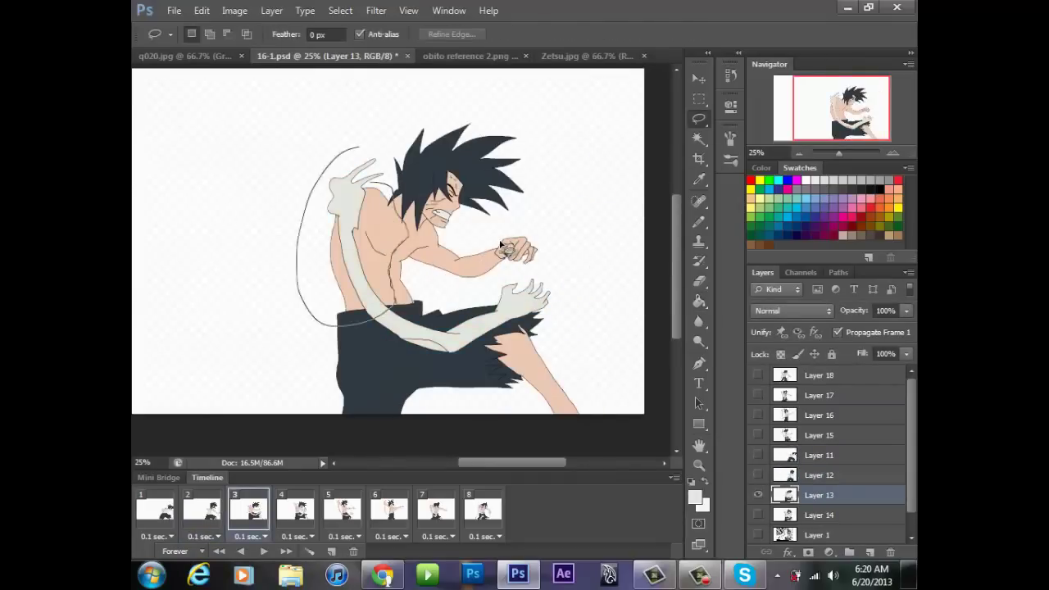
pyautogui.moveTo(297, 242); pyautogui.dragTo(373, 182)
pyautogui.press('g')
pyautogui.click(375, 230)
pyautogui.press('l')
pyautogui.press('g')
pyautogui.click(340, 266)
pyautogui.hotkey('ctrl', 'd')
# Lasso the rear torso half and stretched arm on frame 4, and fill them with pale grey on Layer 14
pyautogui.press('l')
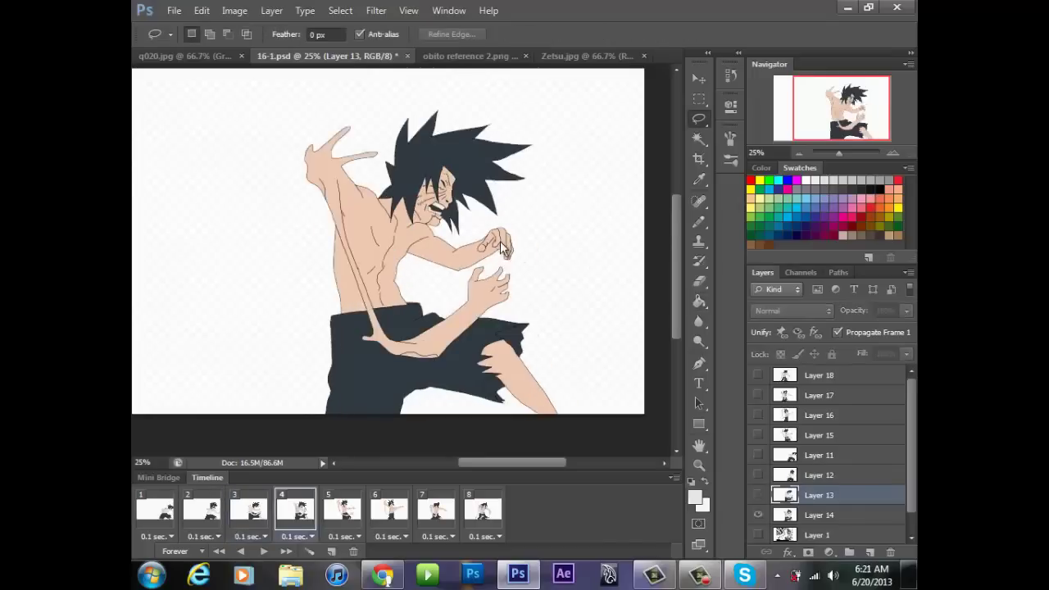
pyautogui.moveTo(380, 200)
pyautogui.mouseDown()
pyautogui.moveTo(377, 173)
pyautogui.moveTo(378, 200)
pyautogui.mouseUp()
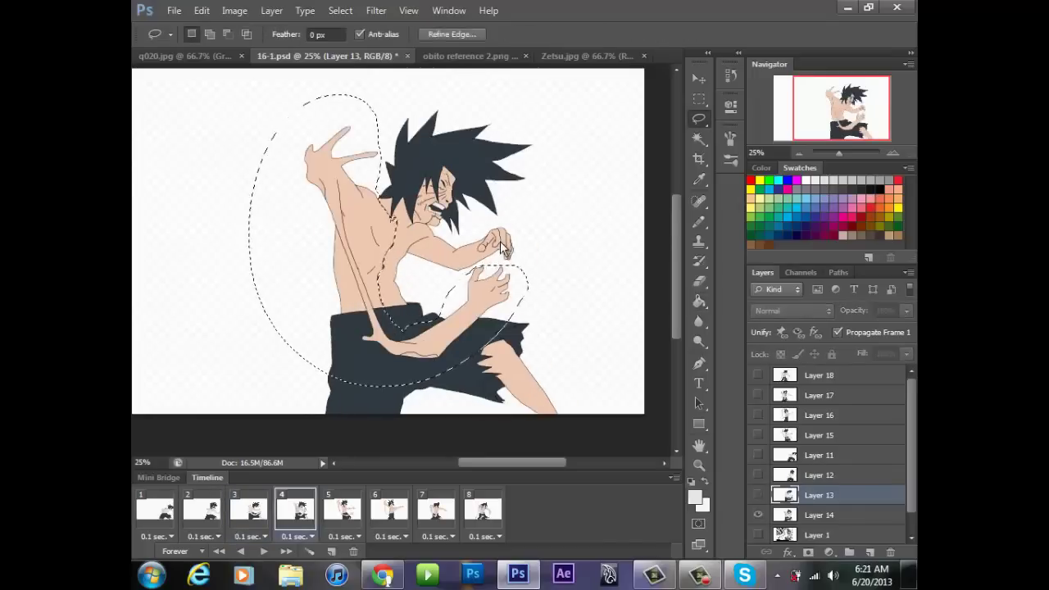
pyautogui.press('g')
pyautogui.click(819, 515)
pyautogui.click(359, 237)
pyautogui.click(481, 299)
# Lasso the rear torso half and stretched arm on frame 5, and fill them with pale grey on Layer 15
pyautogui.press('l')
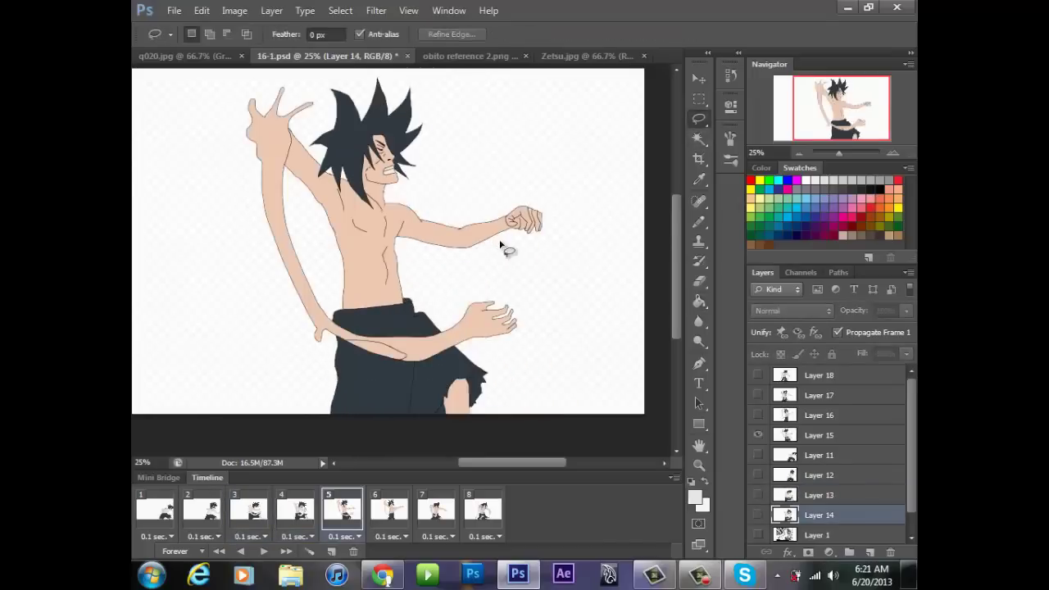
pyautogui.moveTo(498, 281); pyautogui.dragTo(351, 181)
pyautogui.press('g')
pyautogui.click(274, 196)
pyautogui.press('Return')
pyautogui.click(819, 435)
pyautogui.click(274, 197)
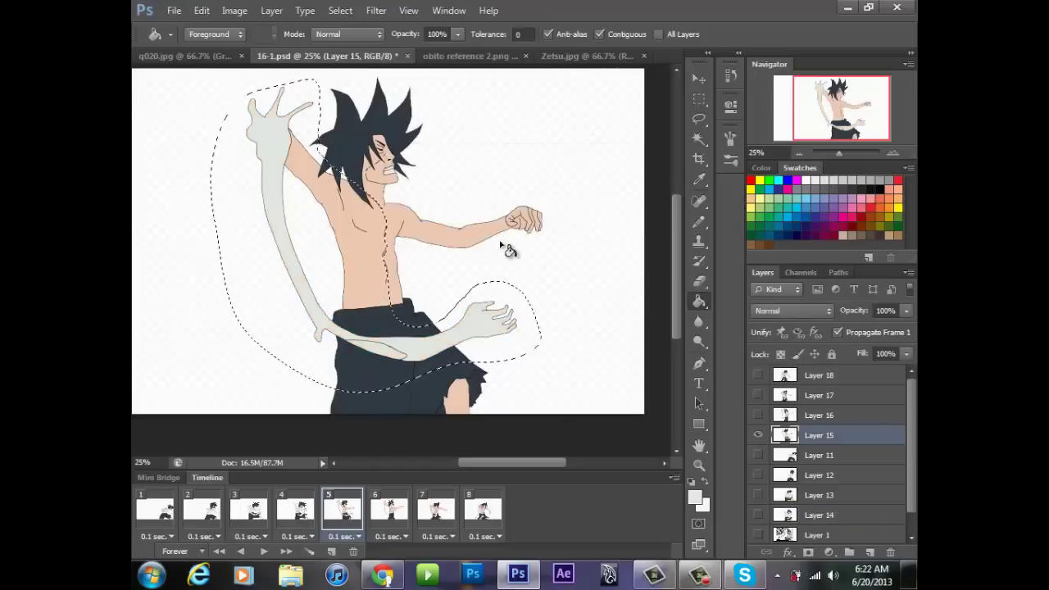
pyautogui.click(361, 254)
# Lasso the rear half of frame 6's torso, fill it with pale grey on Layer 16, and clear the selection
pyautogui.press('l')
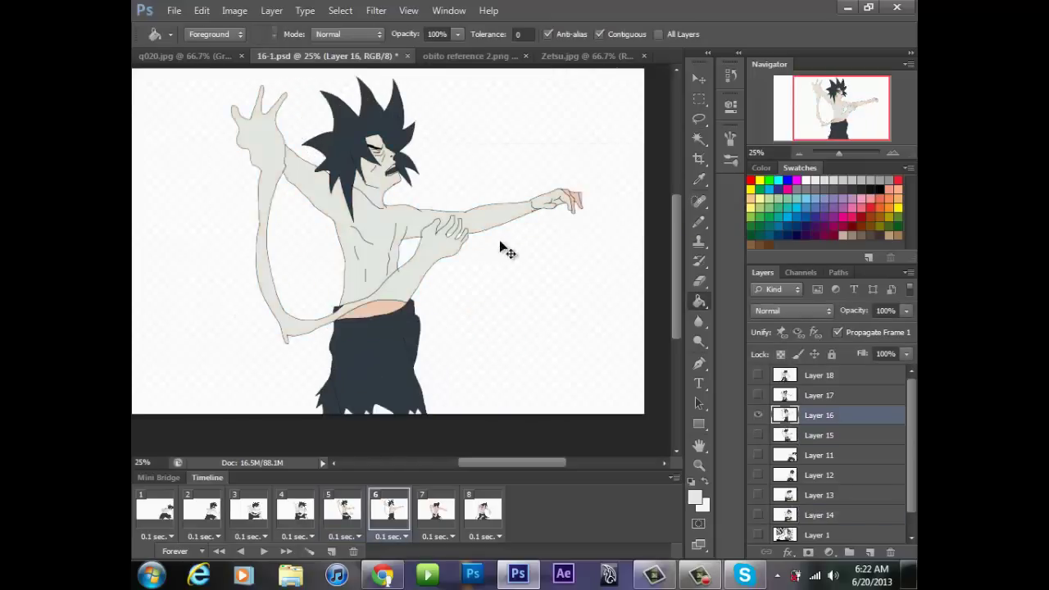
pyautogui.press('l')
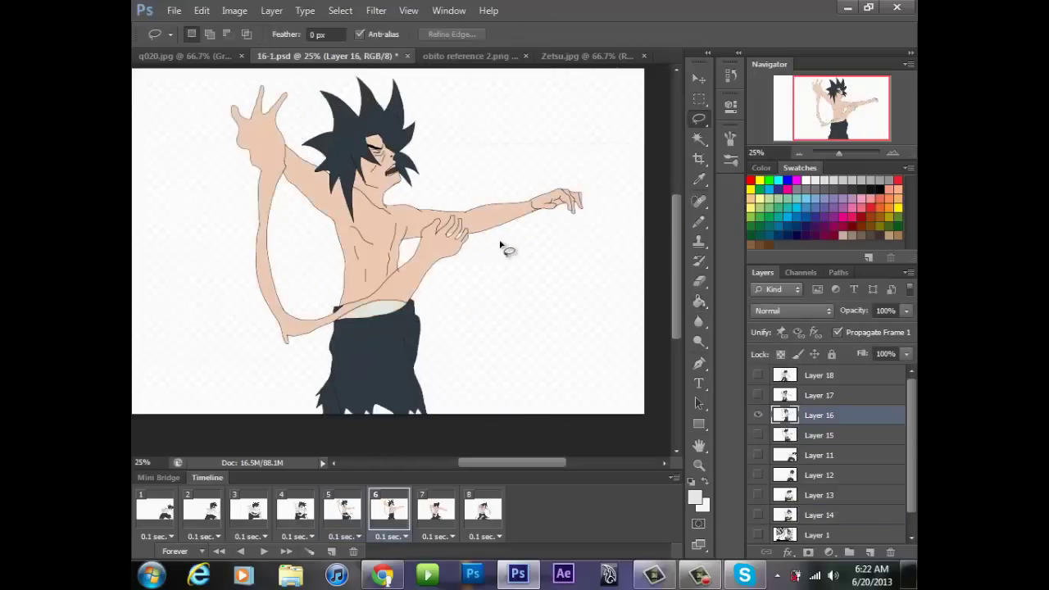
pyautogui.moveTo(500, 243); pyautogui.dragTo(502, 244)
pyautogui.press('g')
pyautogui.click(501, 244)
pyautogui.press('l')
pyautogui.hotkey('ctrl', 'd')
# Try another pale grey fill on frame 6 without a selection
pyautogui.press('g')
pyautogui.click(501, 244)
pyautogui.hotkey('ctrl', 'z')
# Fill the gripping hand on frame 6 with pale grey, one Lasso section at a time
pyautogui.scroll(2, 501, 244)
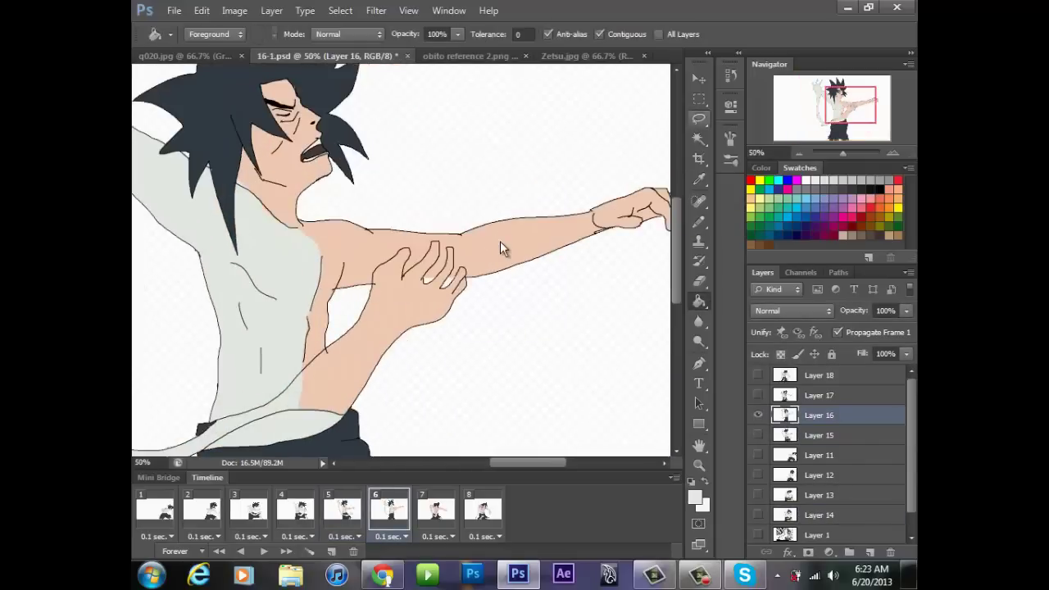
pyautogui.press('l')
pyautogui.scroll(1, 501, 244)
pyautogui.moveTo(501, 244); pyautogui.dragTo(501, 244)
pyautogui.press('g')
pyautogui.click(501, 244)
pyautogui.press('l')
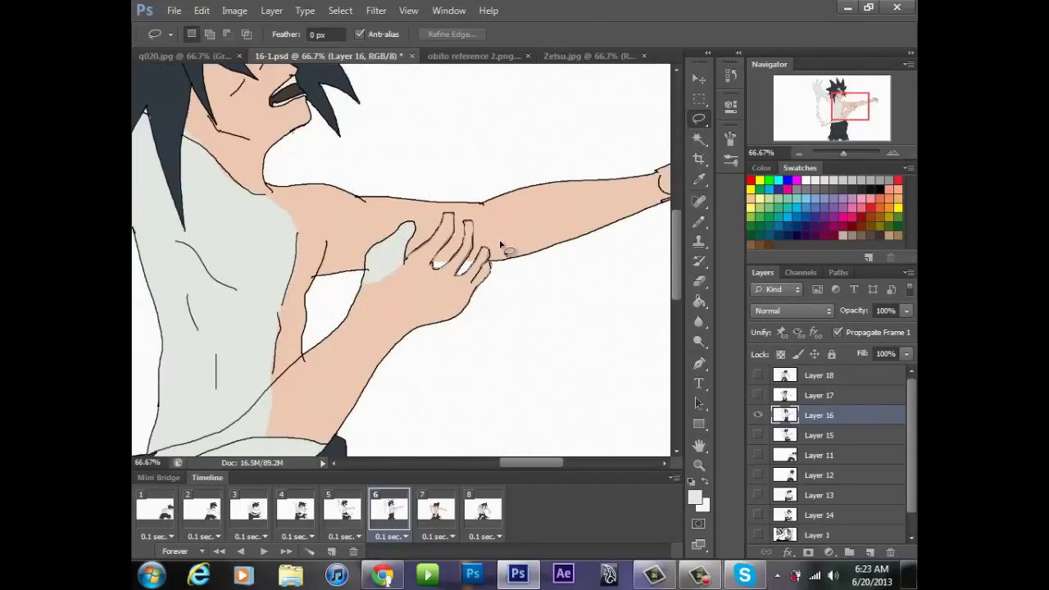
pyautogui.moveTo(501, 244); pyautogui.dragTo(501, 244)
pyautogui.press('g')
pyautogui.click(500, 244)
# Fill the stretched rear arm and its gripping hand on frame 7 with pale grey on Layer 17
pyautogui.press('l')
pyautogui.scroll(-2, 500, 245)
pyautogui.scroll(1, 500, 244)
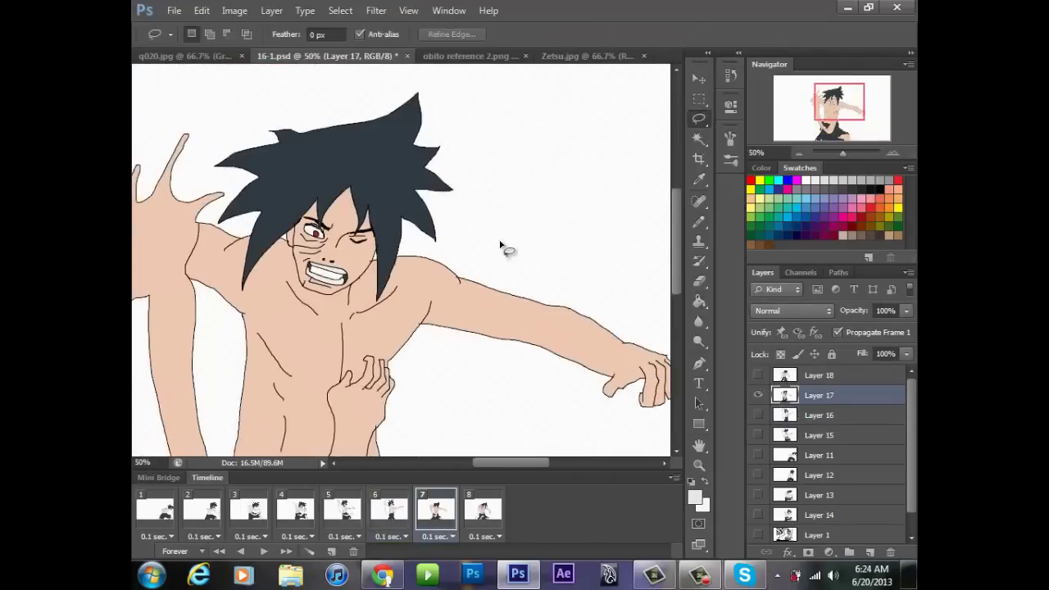
pyautogui.press('g')
pyautogui.click(501, 244)
# Lasso the rear half of frame 7's torso, fill it with pale grey on Layer 17, and clear the selection
pyautogui.scroll(-1, 501, 245)
pyautogui.press('l')
pyautogui.moveTo(438, 261); pyautogui.dragTo(277, 125)
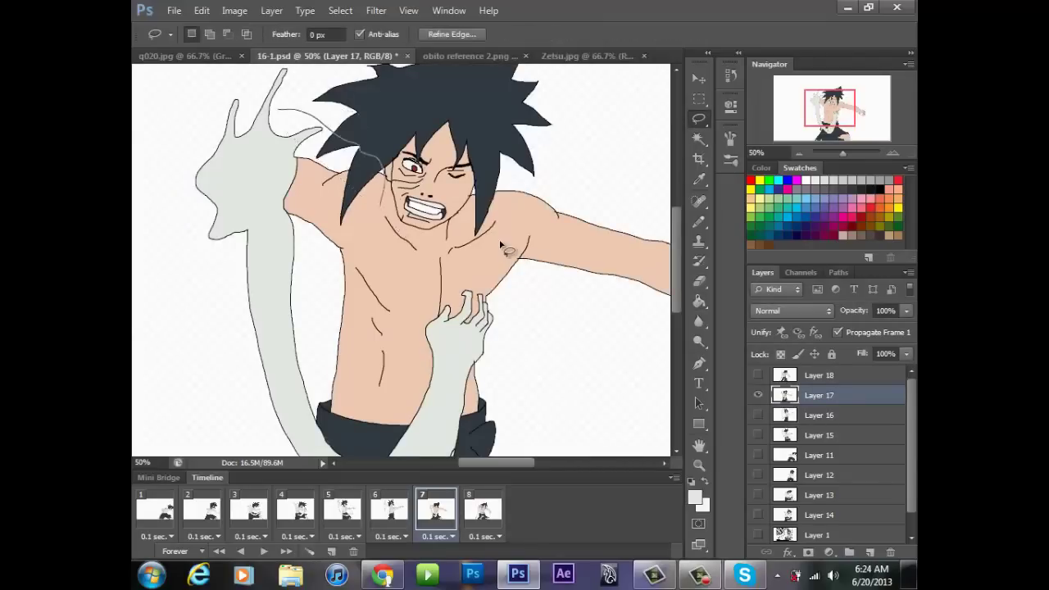
pyautogui.moveTo(440, 295); pyautogui.dragTo(278, 109)
pyautogui.press('g')
pyautogui.click(376, 287)
pyautogui.press('l')
pyautogui.hotkey('ctrl', 'd')
# Lasso the rear half of frame 8's torso and upper arm, fill it with pale grey on Layer 18, and deselect
pyautogui.click(482, 509)
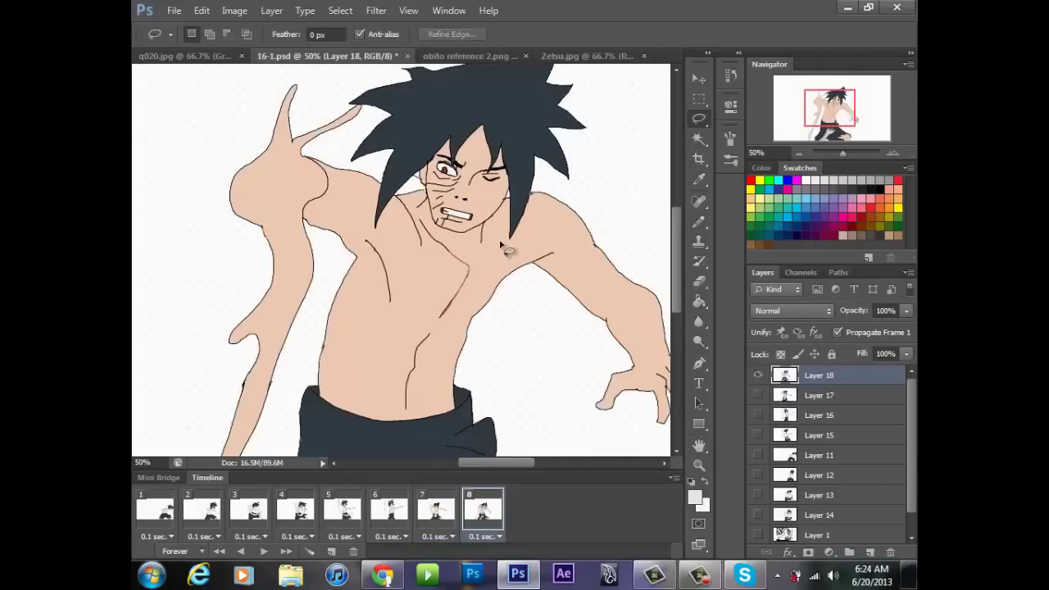
pyautogui.moveTo(396, 147); pyautogui.dragTo(396, 195)
pyautogui.press('g')
pyautogui.click(377, 287)
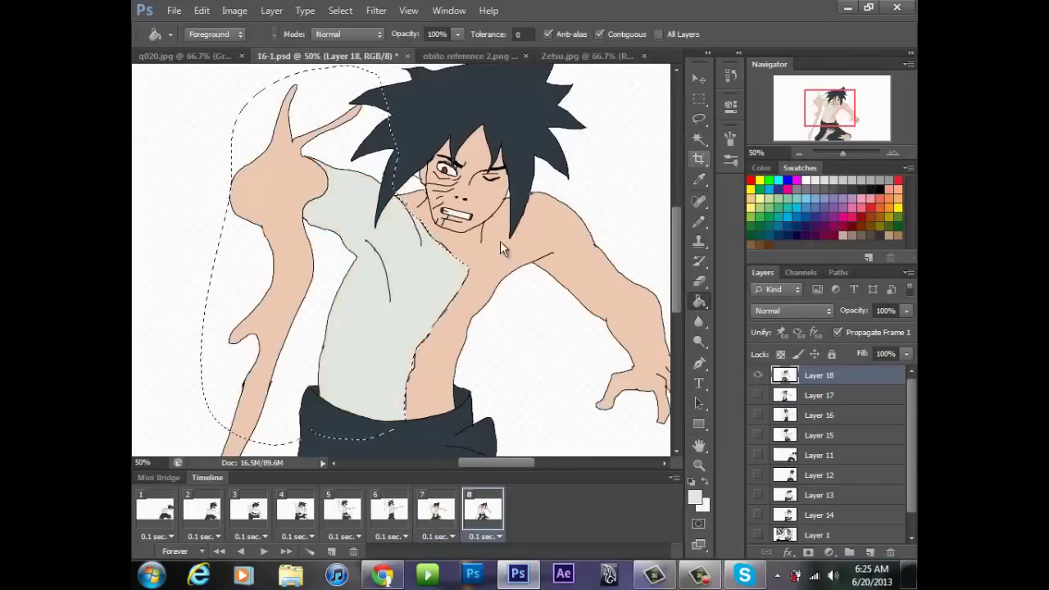
pyautogui.hotkey('ctrl', 'd')
pyautogui.press('l')
# Fill the stretched rear arm on frame 8 with pale grey
pyautogui.hotkey('ctrl', '-')
pyautogui.press('g')
pyautogui.click(304, 183)
pyautogui.hscroll(3, 500, 244)
# Go back through frame 7 to frame 6, activate Layer 16, and clear any selection
pyautogui.click(436, 510)
pyautogui.click(820, 395)
pyautogui.click(389, 509)
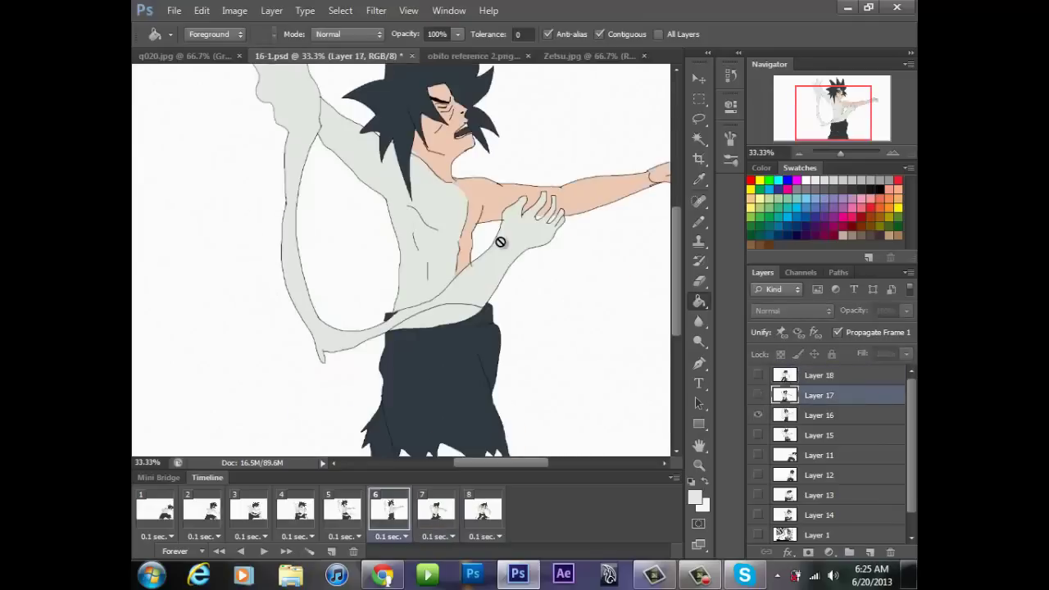
pyautogui.press('l')
pyautogui.scroll(-3, 500, 244)
pyautogui.click(819, 416)
pyautogui.press('g')
pyautogui.hotkey('ctrl', 'd')
pyautogui.press('l')
# Play the animation with the whole canvas in view to check the pale grey fills
pyautogui.hotkey('ctrl', '-')
pyautogui.hotkey('ctrl', '-')
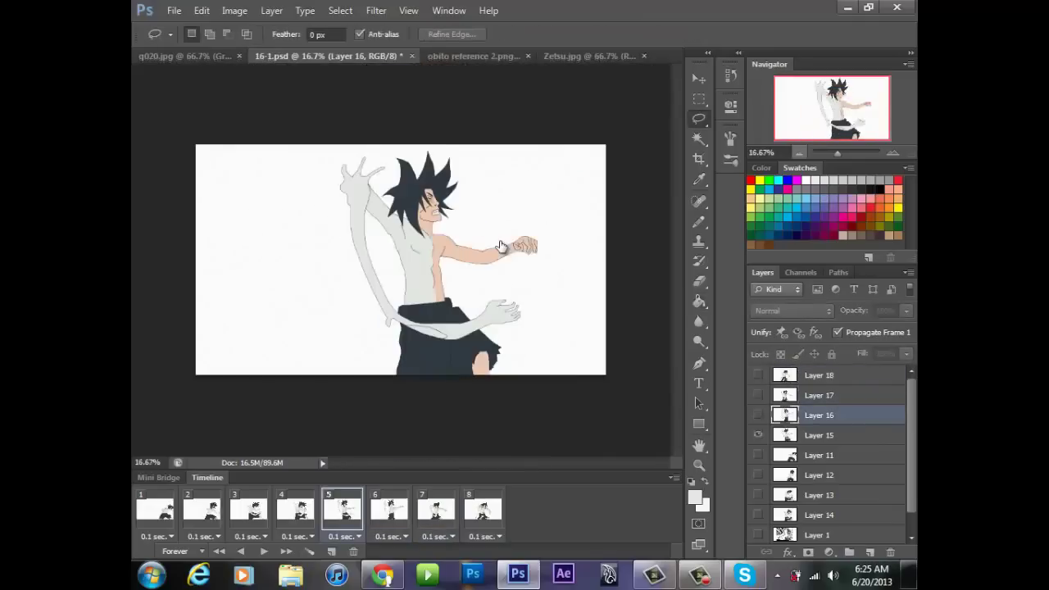
pyautogui.click(264, 552)
pyautogui.click(264, 551)
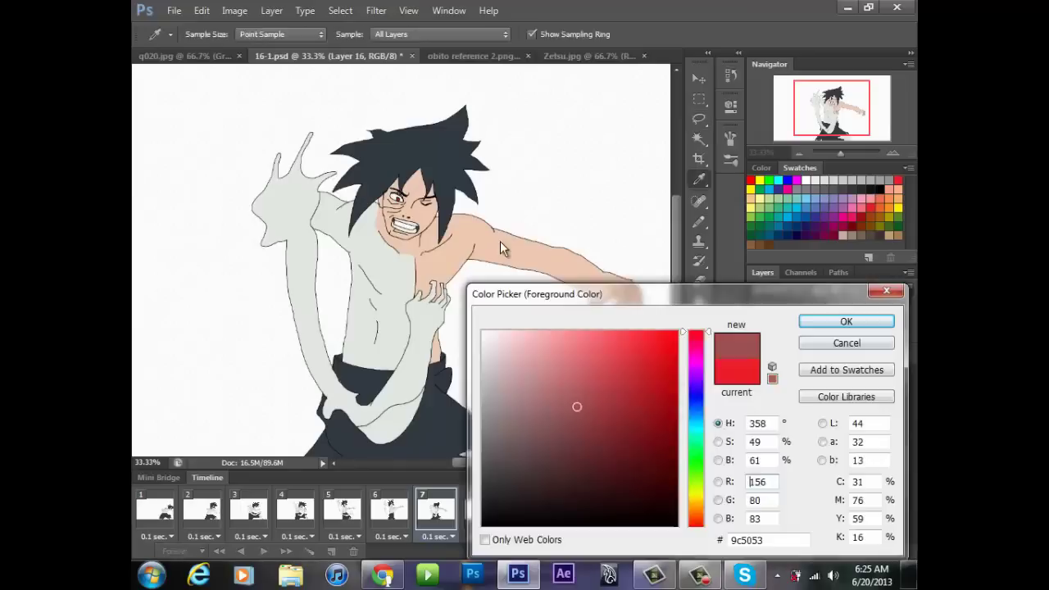
# Set the foreground colour to 9c5053 and play the animation to check all coloured frames
pyautogui.press('Return')
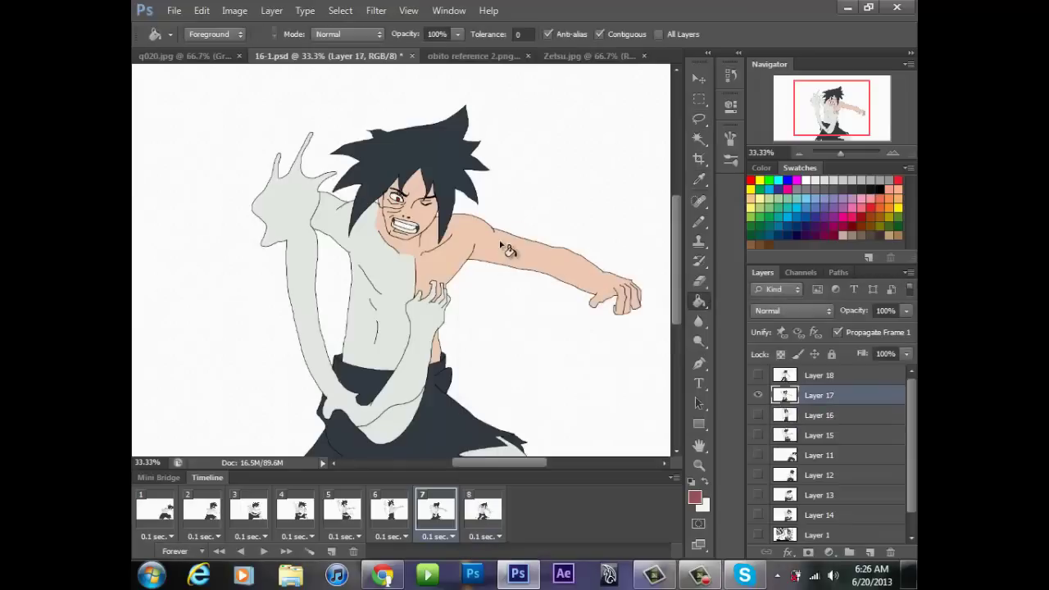
pyautogui.hotkey('ctrl', '-')
pyautogui.hotkey('ctrl', '-')
pyautogui.press('space')
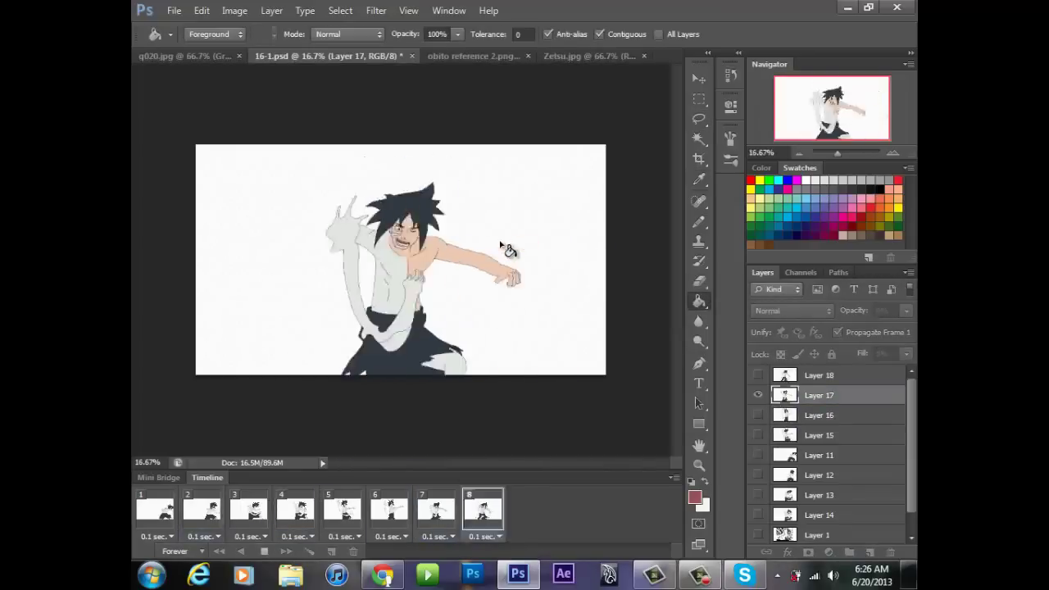
pyautogui.press('space')
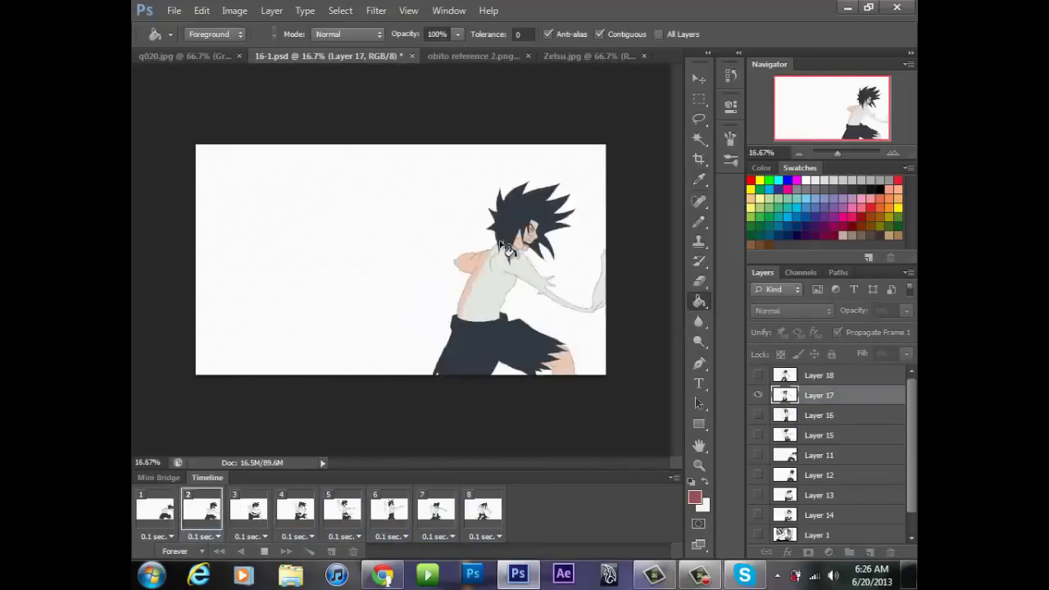
pyautogui.press('space')
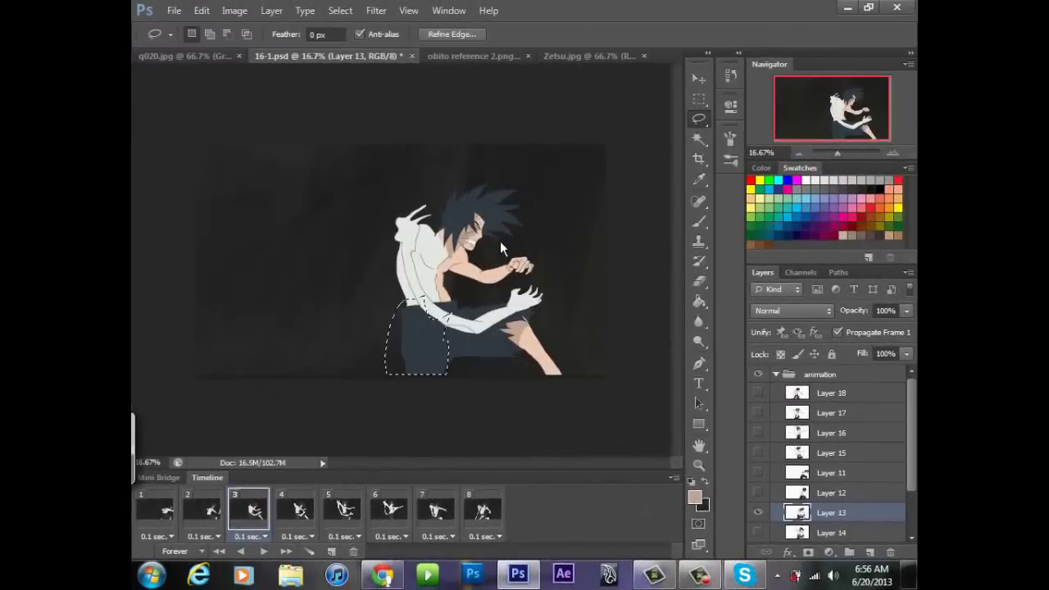
# Fill the lassoed rear leg of the shorts on frame 3 with the dark shadow colour and clear the selection
pyautogui.press('x')
pyautogui.press('g')
pyautogui.click(426, 340)
pyautogui.press('l')
pyautogui.click(501, 245)
pyautogui.press('Return')
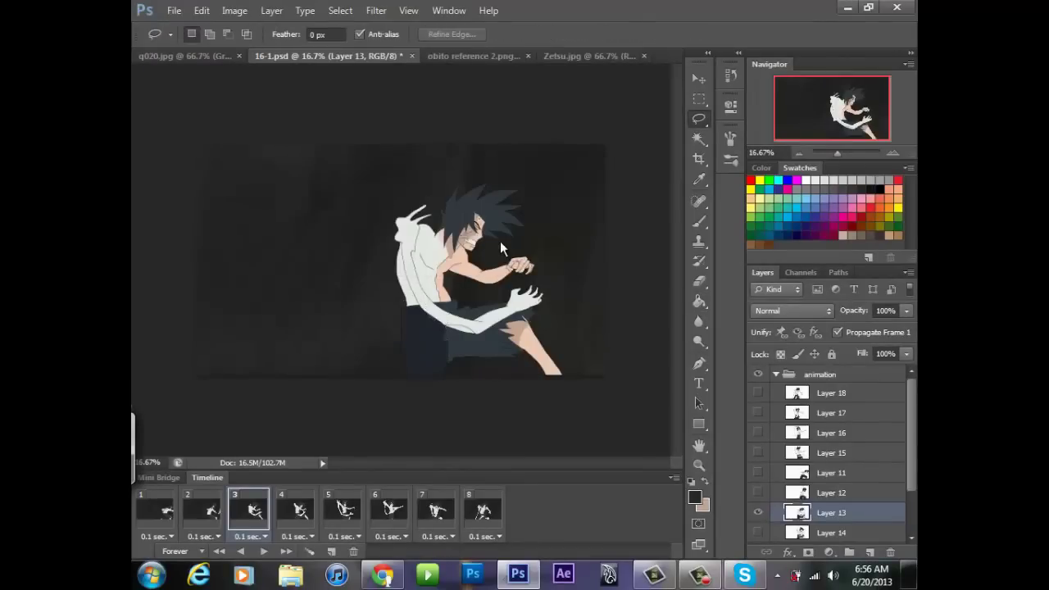
# Shade the back of the hair on frame 3 with dark Lasso fills on Layer 13, clearing the selection after each
pyautogui.moveTo(483, 208); pyautogui.dragTo(476, 221)
pyautogui.press('g')
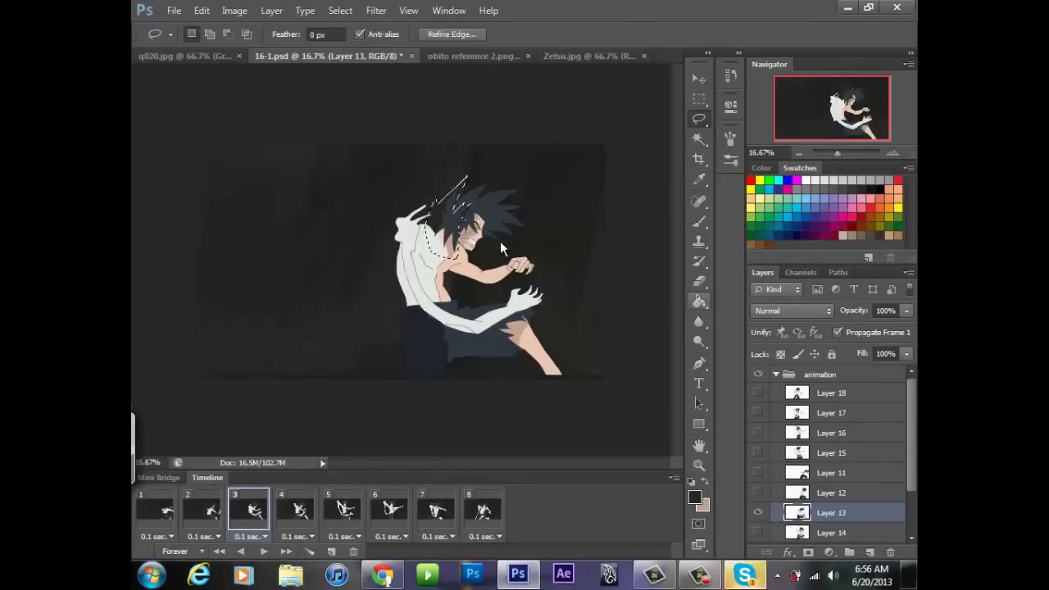
pyautogui.click(453, 219)
pyautogui.press('l')
pyautogui.click(502, 245)
pyautogui.press('Return')
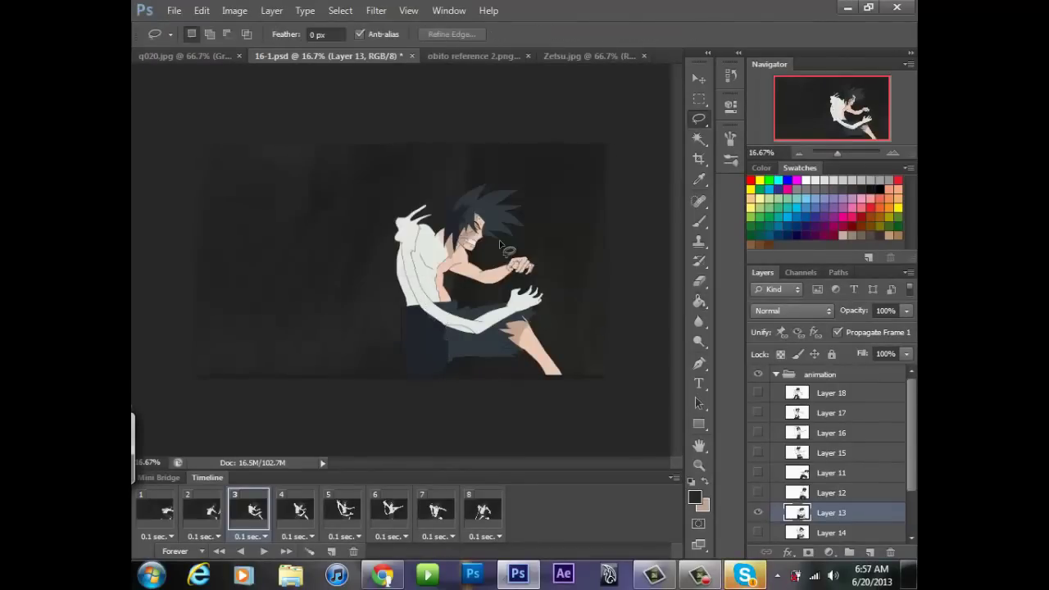
pyautogui.press('g')
pyautogui.click(502, 245)
pyautogui.press('l')
pyautogui.hotkey('ctrl', 'd')
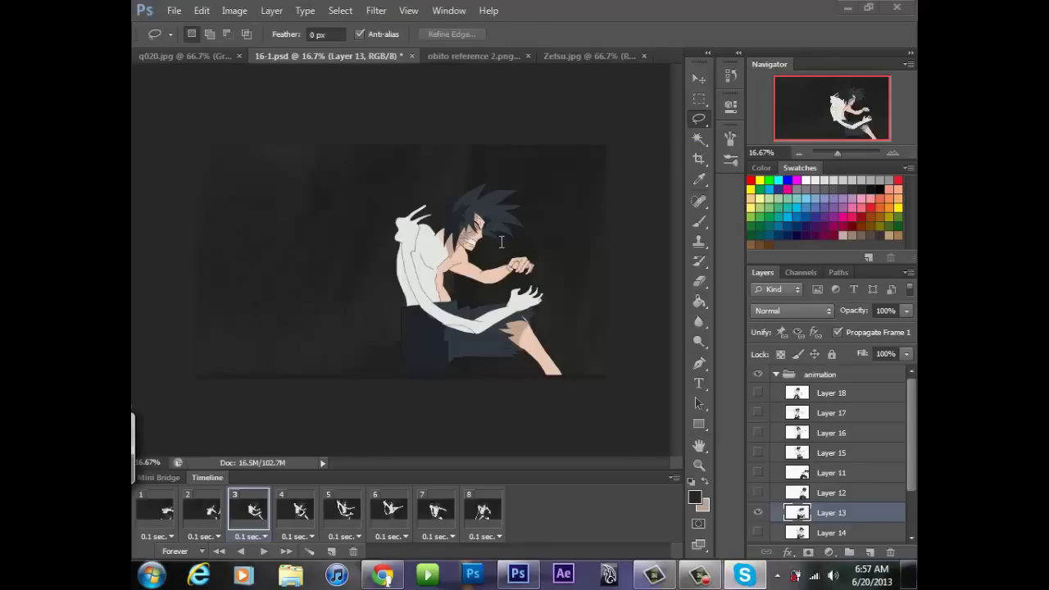
# Switch to frame 4 and save 16-1.psd
pyautogui.click(295, 511)
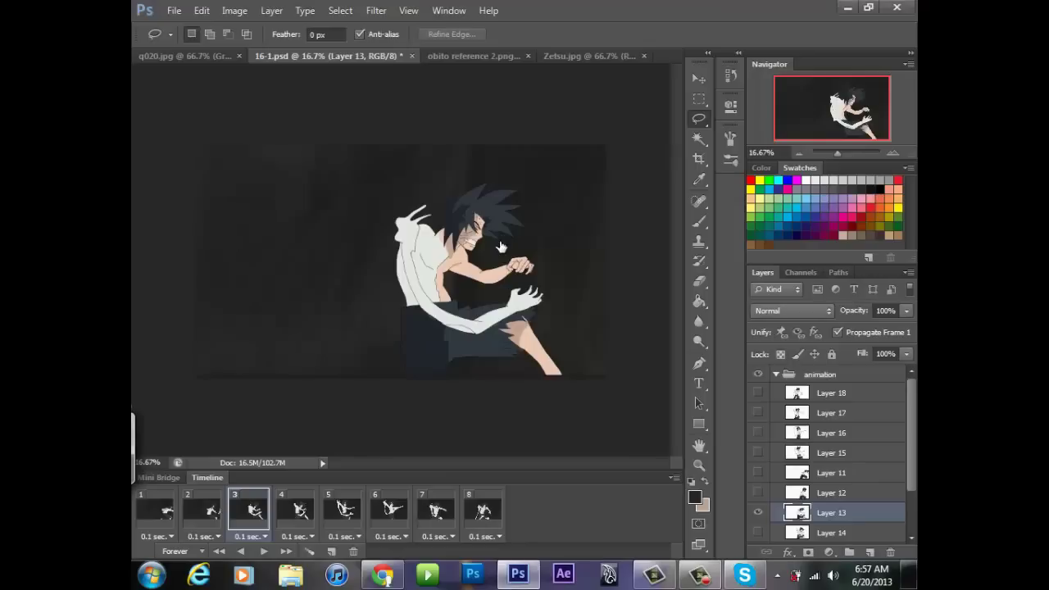
pyautogui.click(174, 11)
pyautogui.click(192, 193)
pyautogui.click(772, 303)
pyautogui.press('Return')
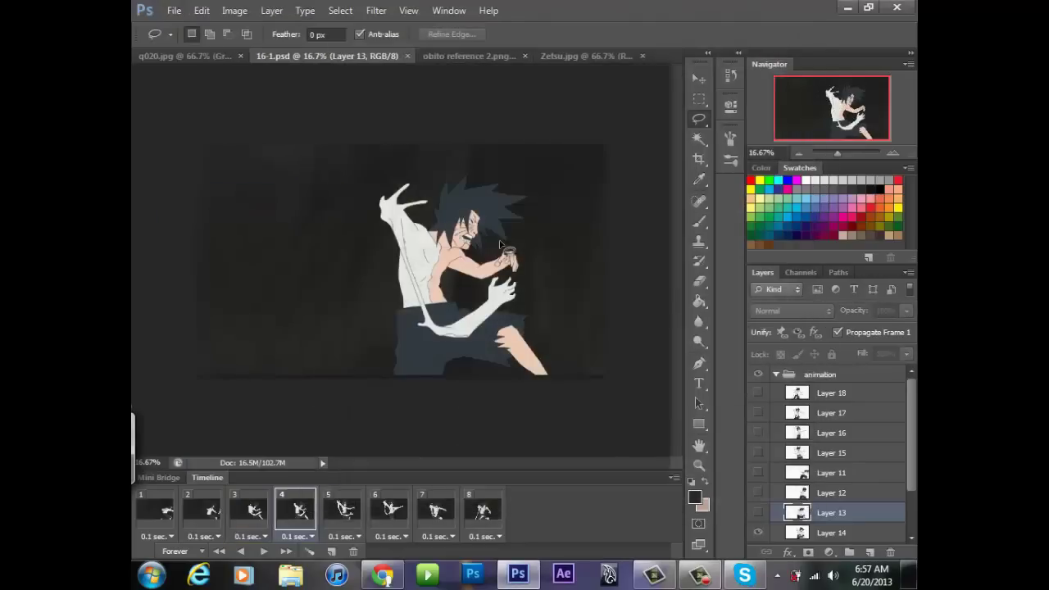
# Lasso the back of the hair on frame 4, shade it with the dark colour on Layer 14, and deselect
pyautogui.press('g')
pyautogui.hotkey('alt', '[')
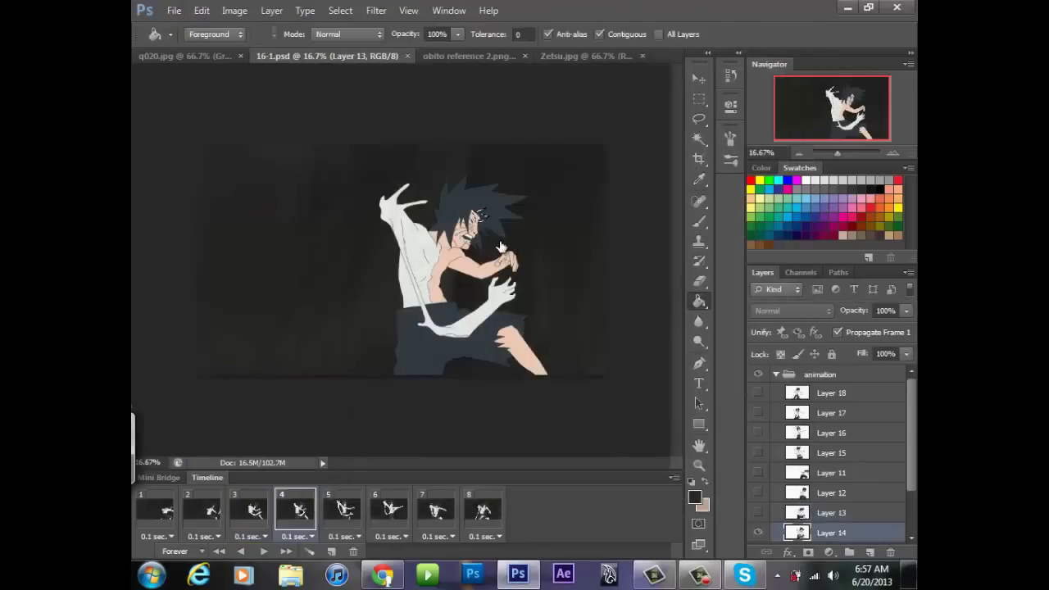
pyautogui.press('l')
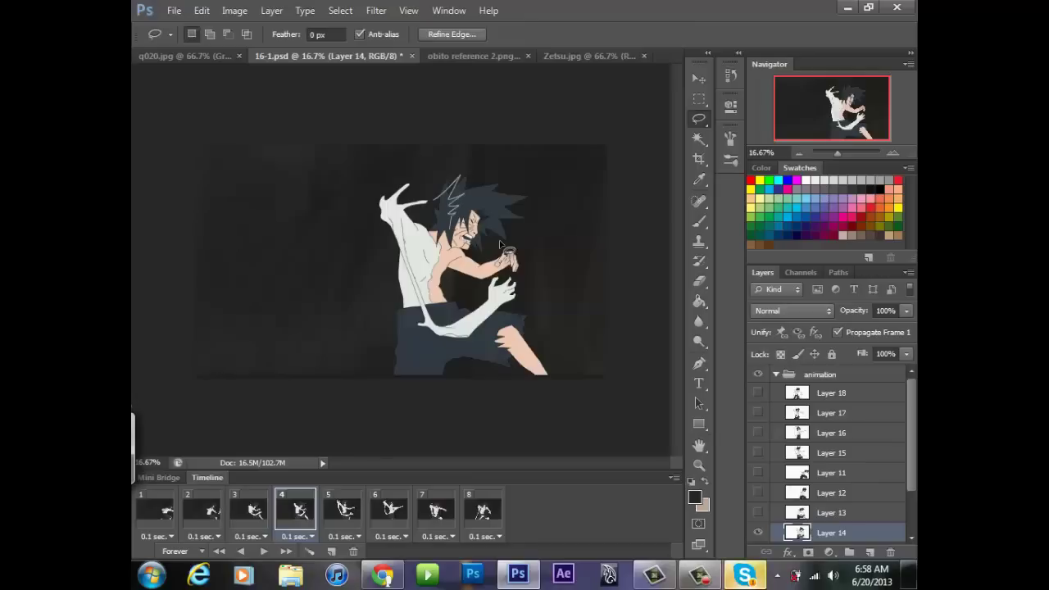
pyautogui.press('g')
pyautogui.press('l')
pyautogui.hotkey('ctrl', 'd')
# Using frame 3 as reference, lasso the rear leg of the shorts on frame 4 and fill it with the dark shadow colour
pyautogui.press('Left')
pyautogui.press('Right')
pyautogui.press('Left')
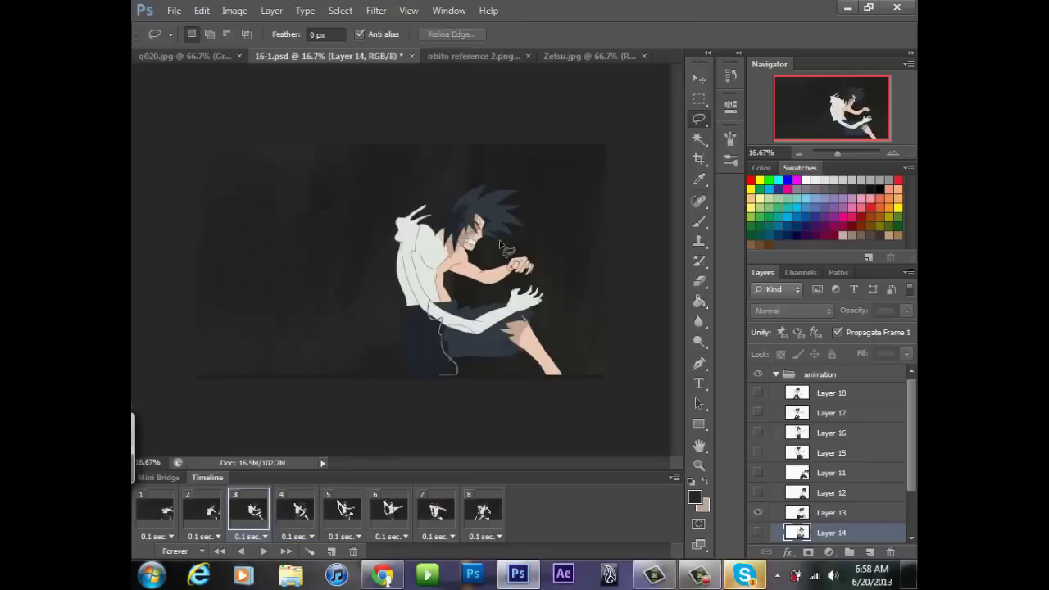
pyautogui.press('Right')
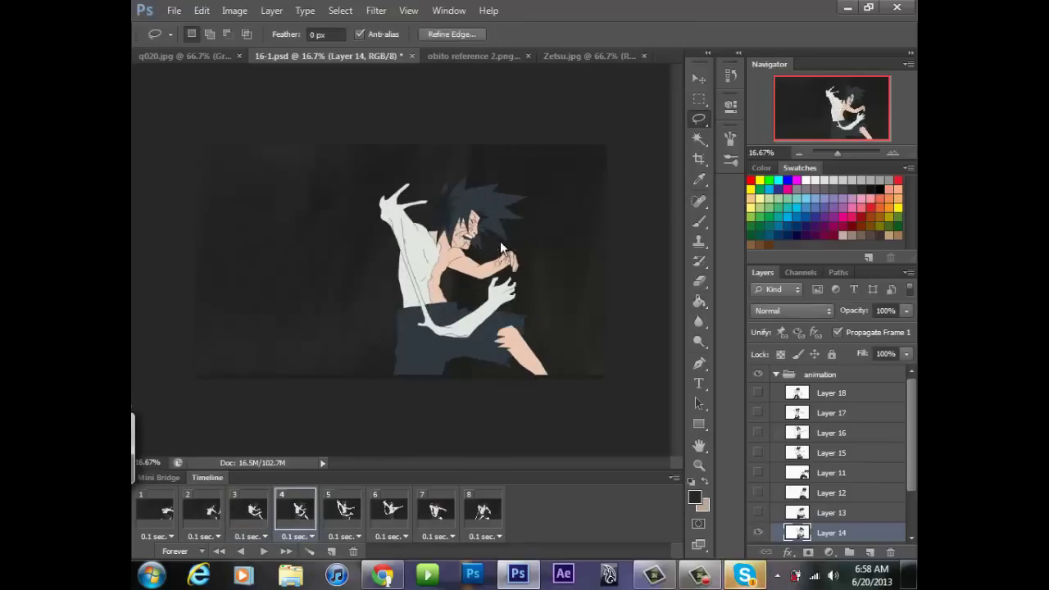
pyautogui.moveTo(427, 303); pyautogui.dragTo(441, 320)
pyautogui.click(699, 301)
pyautogui.click(420, 348)
pyautogui.click(699, 118)
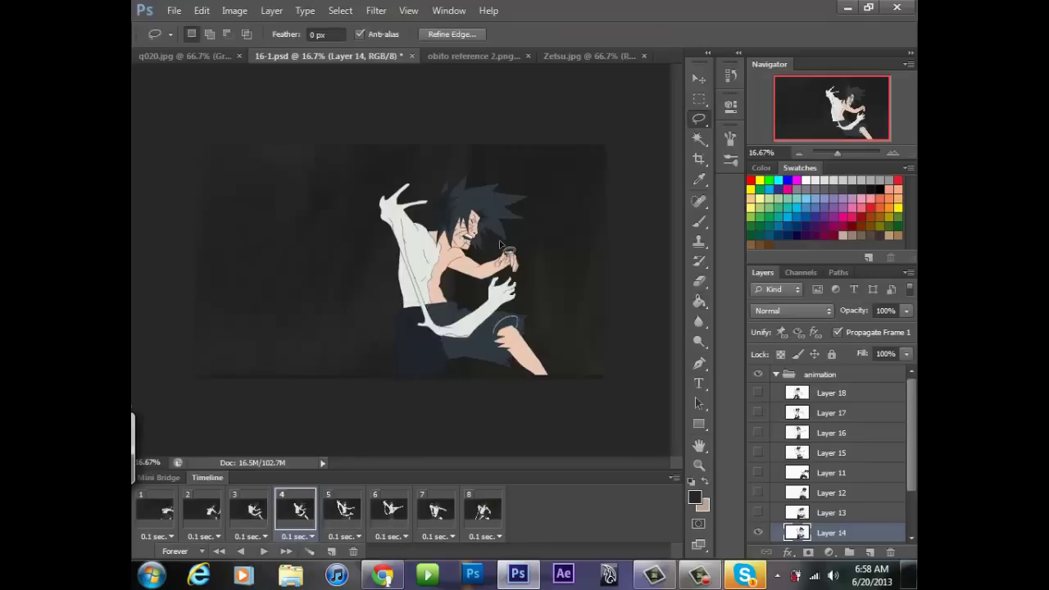
# Shade the knee beneath the shorts' hem on frame 4 with the darker skin tone and clear the selection
pyautogui.press('x')
pyautogui.press('g')
pyautogui.click(507, 336)
pyautogui.press('l')
pyautogui.hotkey('ctrl', 'd')
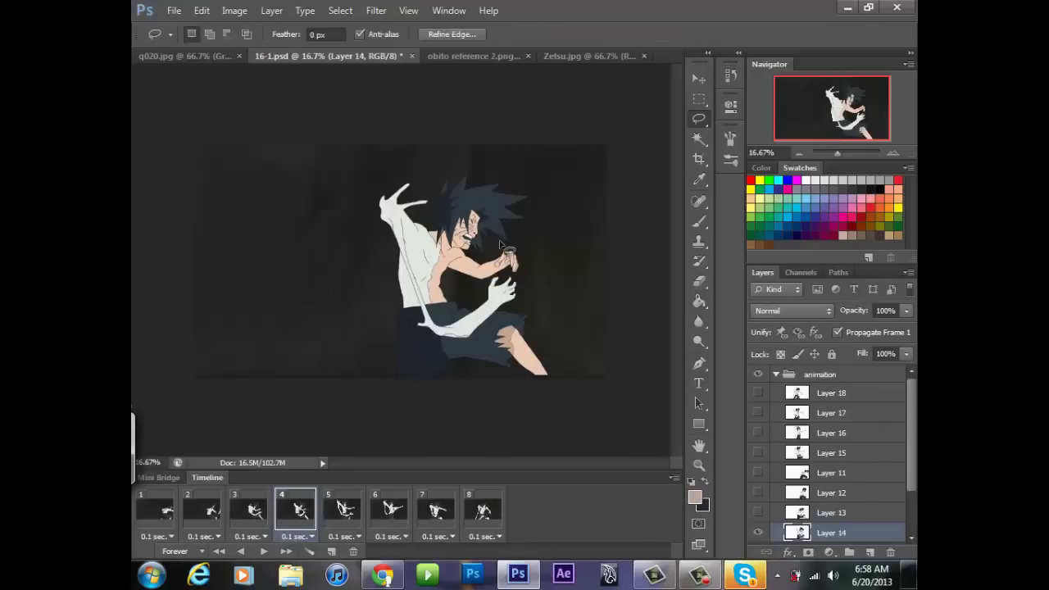
pyautogui.moveTo(501, 248); pyautogui.dragTo(499, 244)
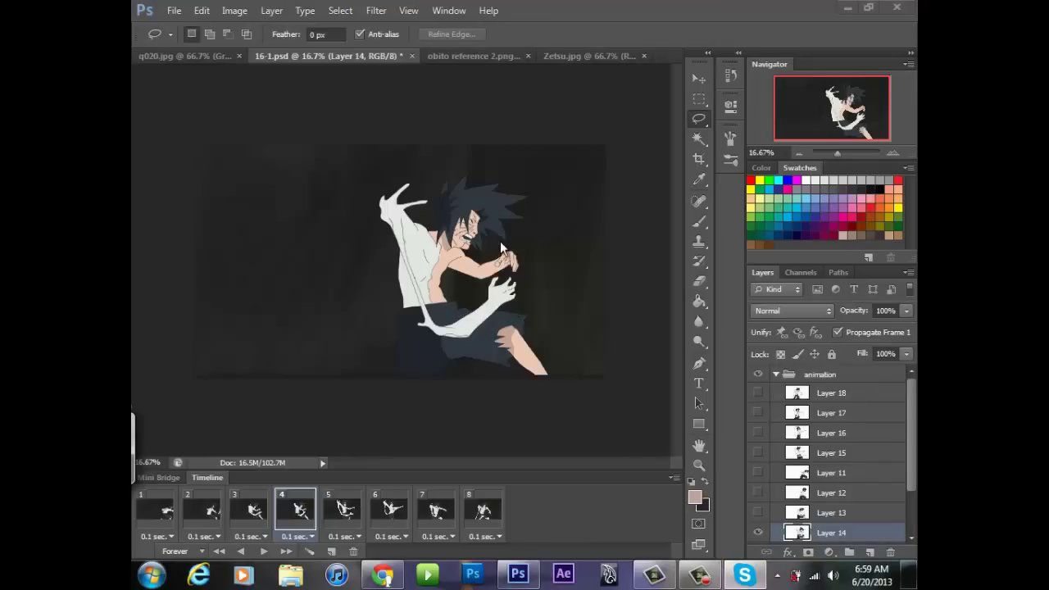
pyautogui.click(501, 248)
# Try to fill the lassoed back of the hair on frame 5
pyautogui.press('Right')
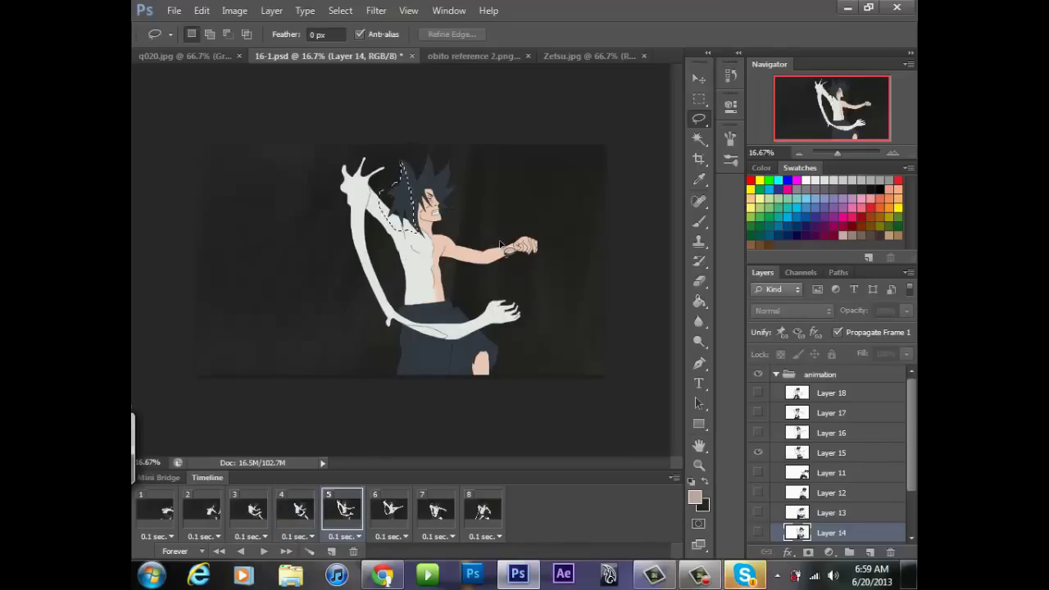
pyautogui.press('g')
pyautogui.click(500, 244)
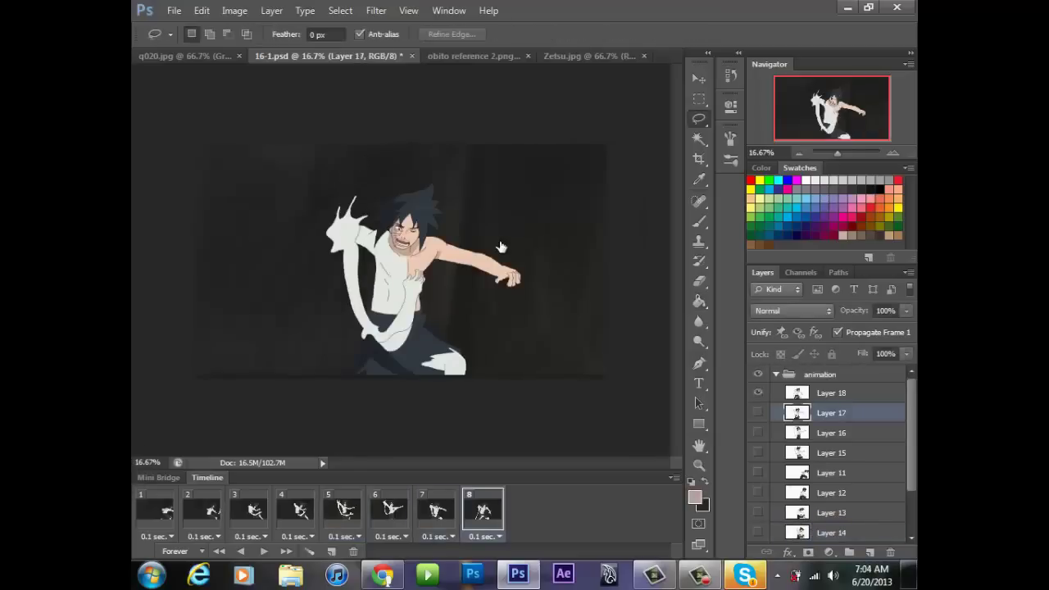
# Shade the rear side of the face and neck on frame 8 with the darker skin tone on Layer 18 and deselect
pyautogui.press('space')
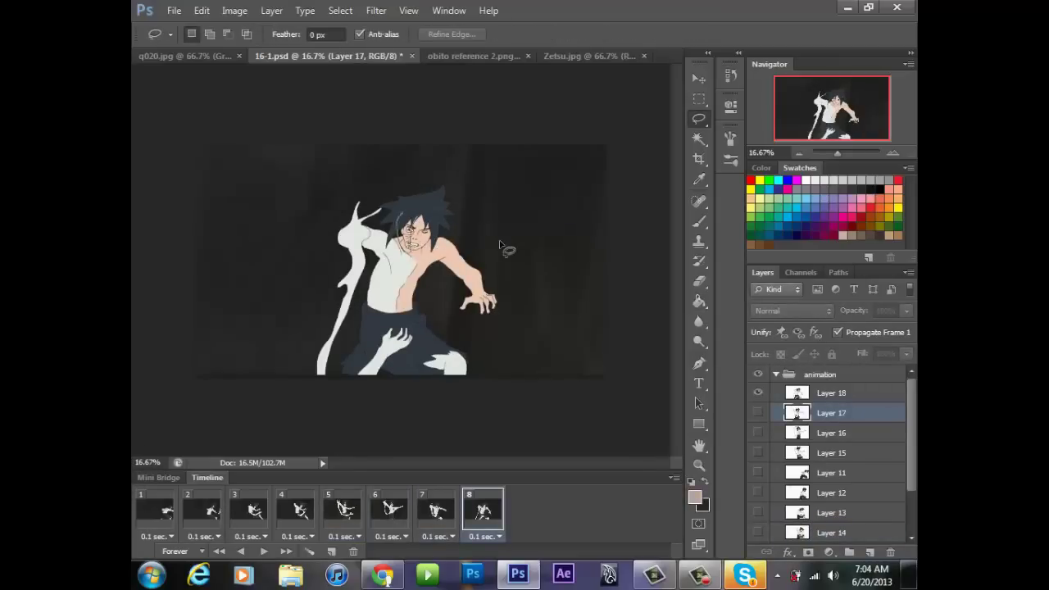
pyautogui.press('g')
pyautogui.press('space')
pyautogui.press('l')
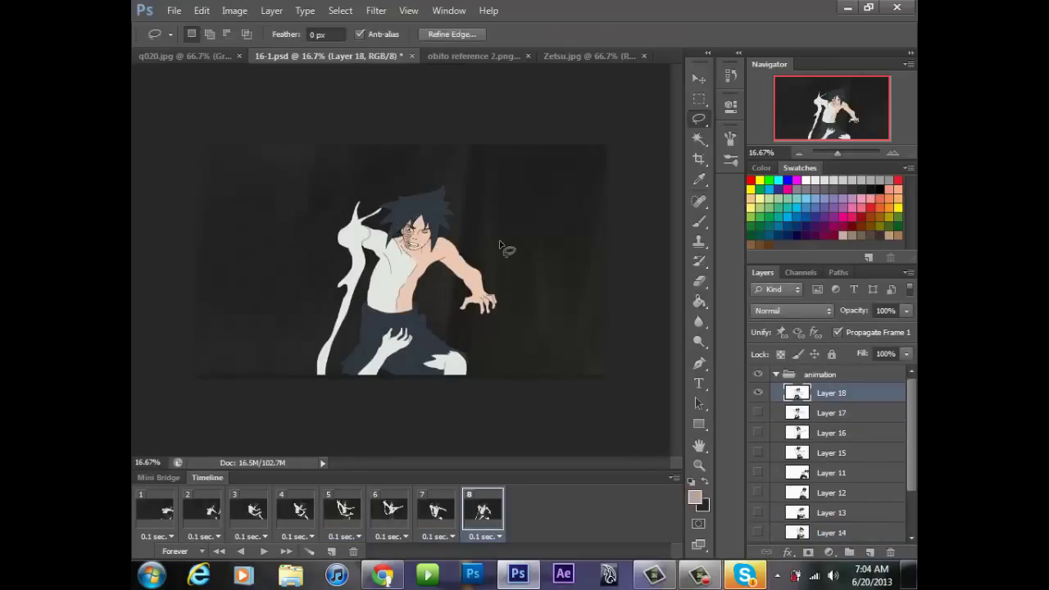
pyautogui.press('g')
pyautogui.hotkey('ctrl', 'd')
pyautogui.press('l')
# Shade the back of the hair on frame 8 with the dark shadow colour and clear the selection
pyautogui.press('Return')
pyautogui.press('x')
pyautogui.press('g')
pyautogui.hotkey('alt', 'BackSpace')
pyautogui.press('l')
pyautogui.hotkey('ctrl', 'd')
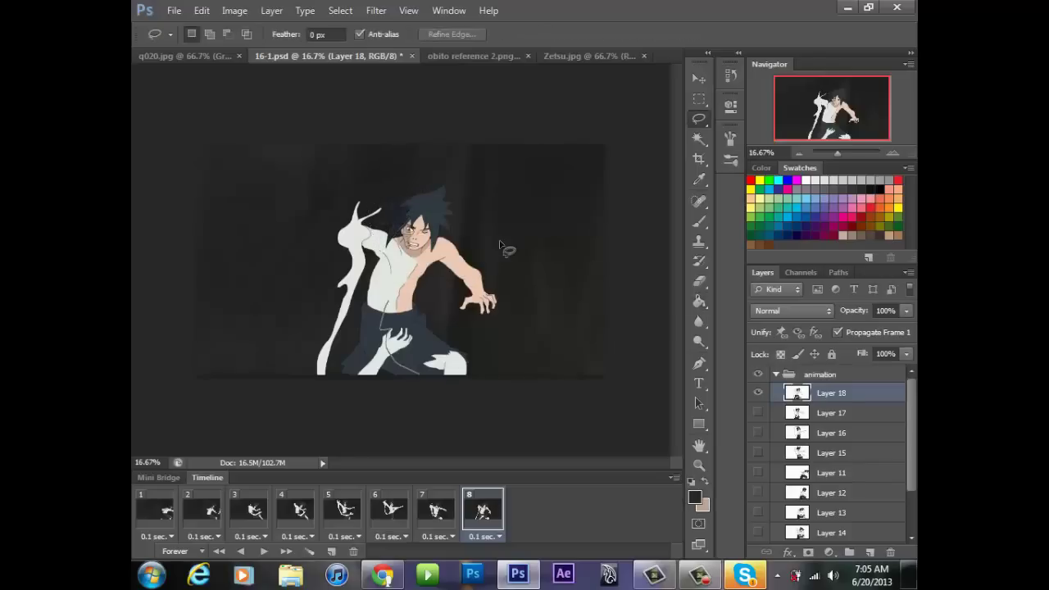
# Shade the rear part of the shorts on frame 8 and its remaining shadow areas with Lasso fills, deselecting after each
pyautogui.moveTo(386, 303); pyautogui.dragTo(324, 375)
pyautogui.press('g')
pyautogui.click(374, 328)
pyautogui.press('l')
pyautogui.press('g')
pyautogui.hotkey('alt', 'BackSpace')
pyautogui.press('l')
pyautogui.hotkey('ctrl', 'd')
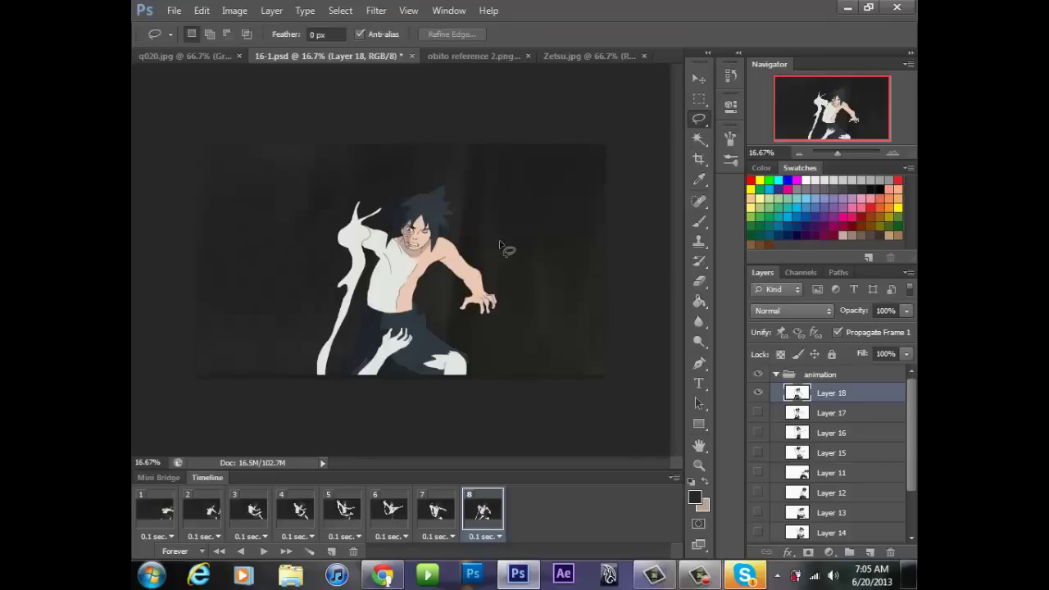
pyautogui.press('g')
pyautogui.hotkey('alt', 'BackSpace')
pyautogui.press('l')
pyautogui.hotkey('ctrl', 'd')
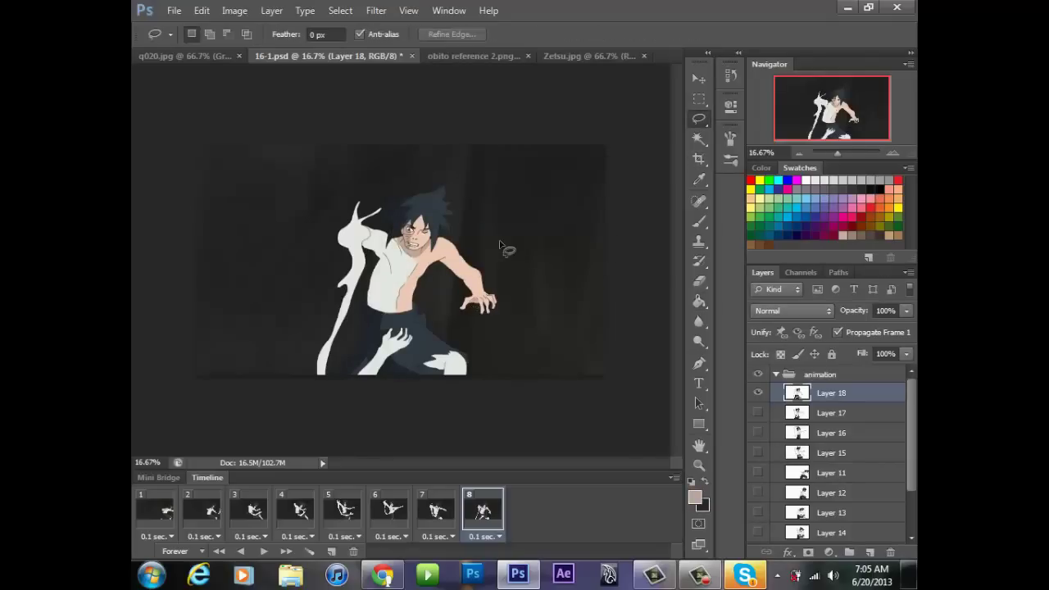